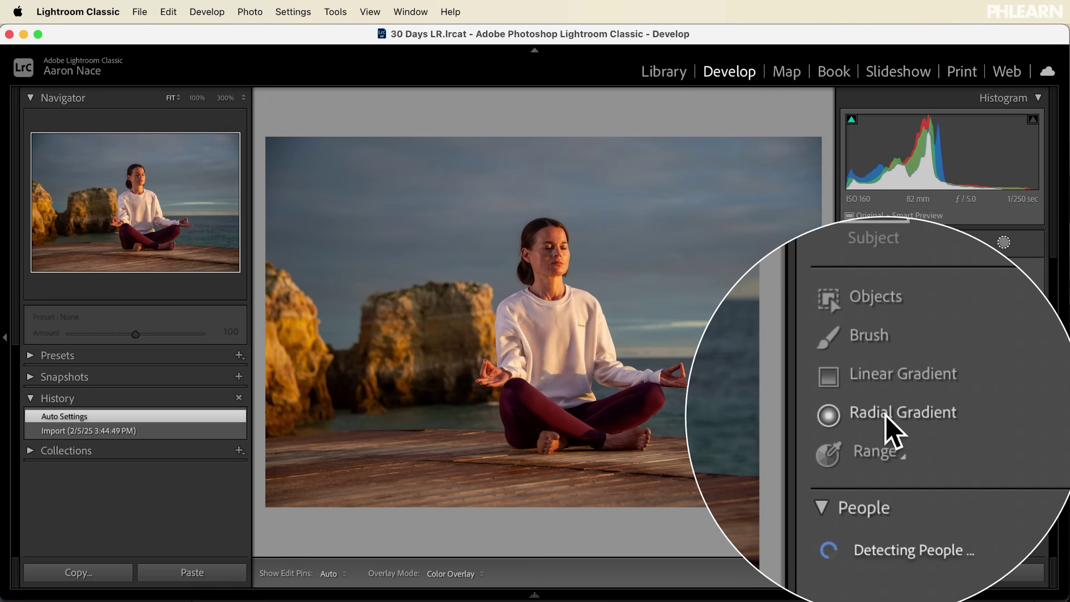
Draw a radial gradient mask centred just below the face of the meditating woman.
click(880, 417)
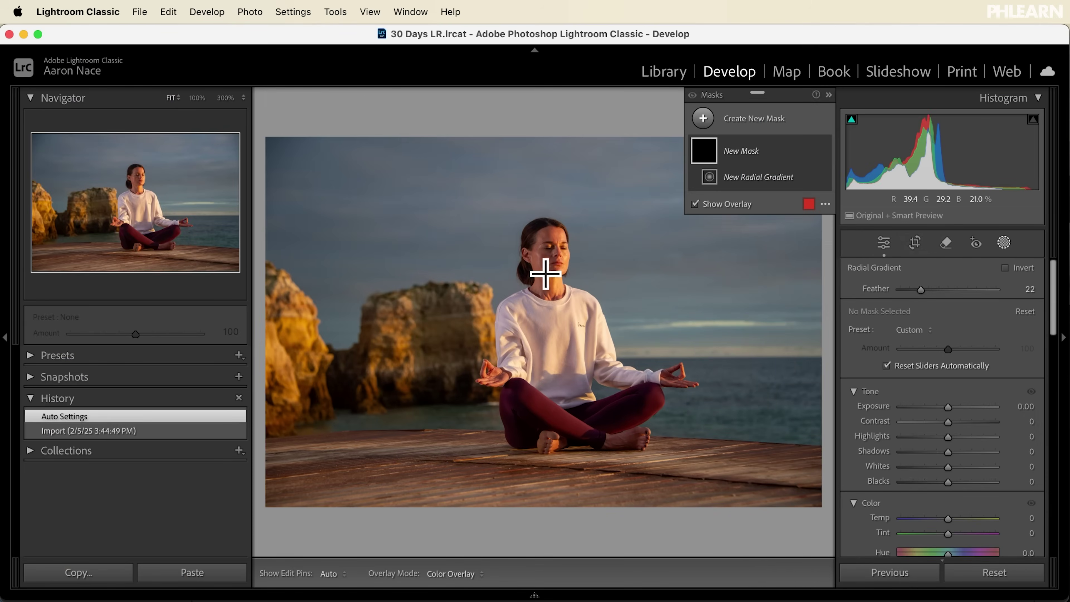
drag(545, 274, 632, 359)
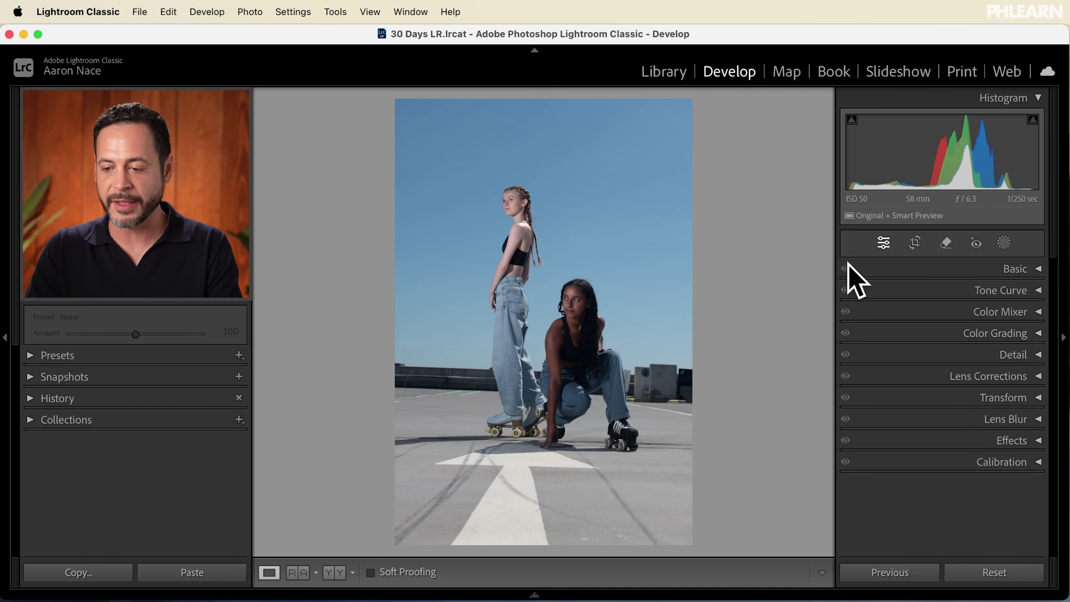
Apply the automatic basic tone adjustments to the photo of the two roller skaters.
click(1009, 272)
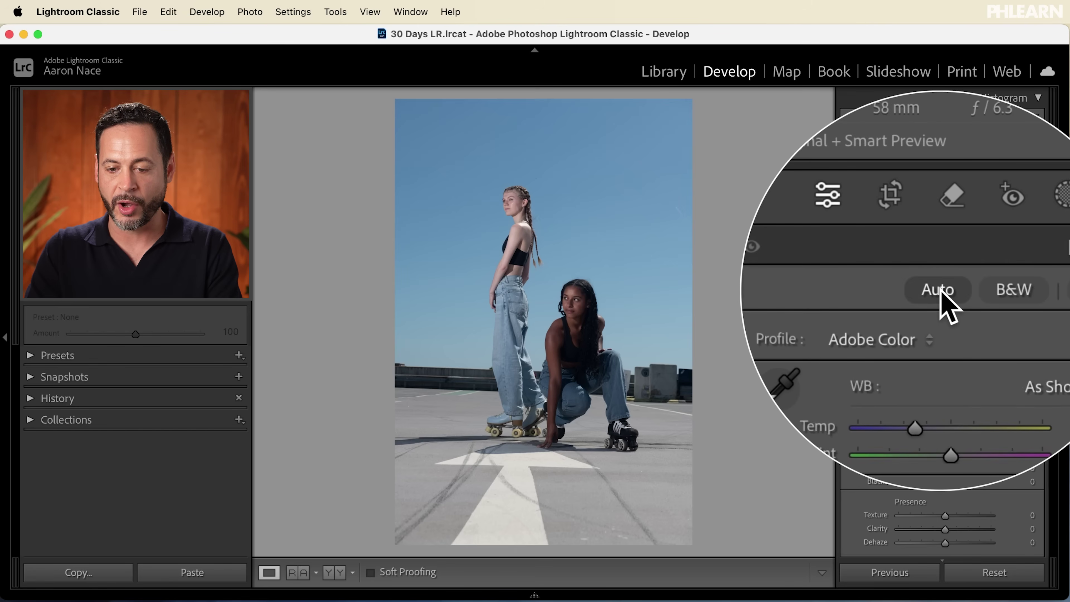
click(941, 290)
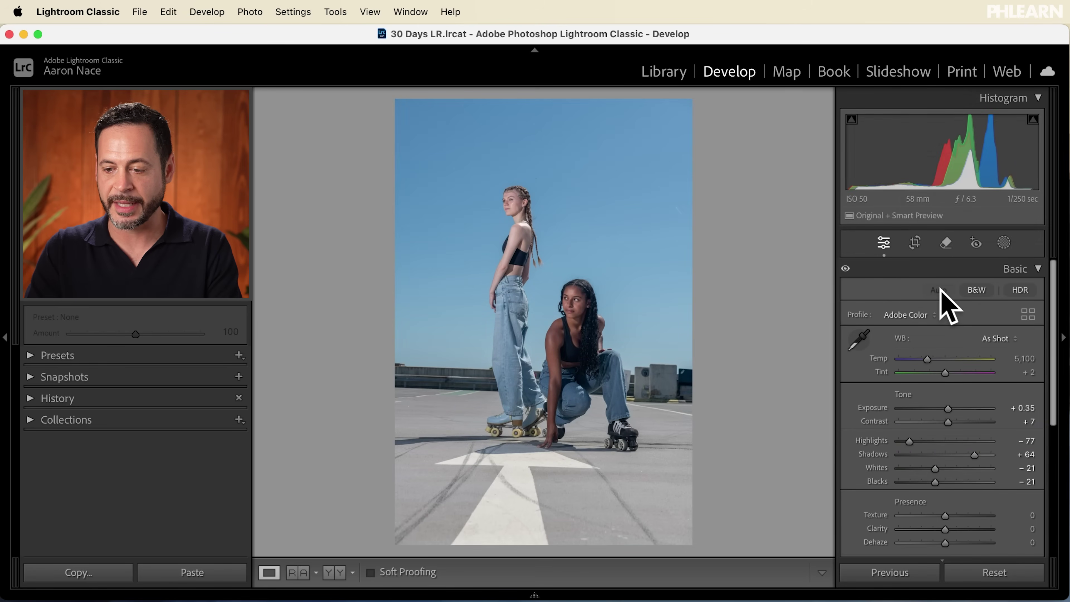
click(1026, 272)
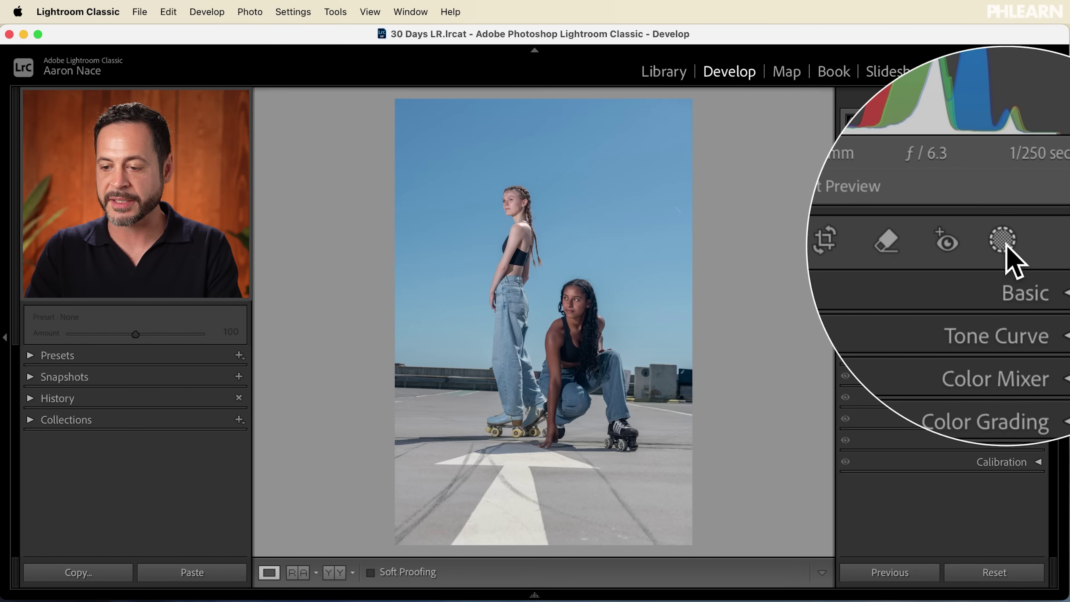
Create a single people mask covering the entire person for both Person 1 and Person 2.
click(1003, 243)
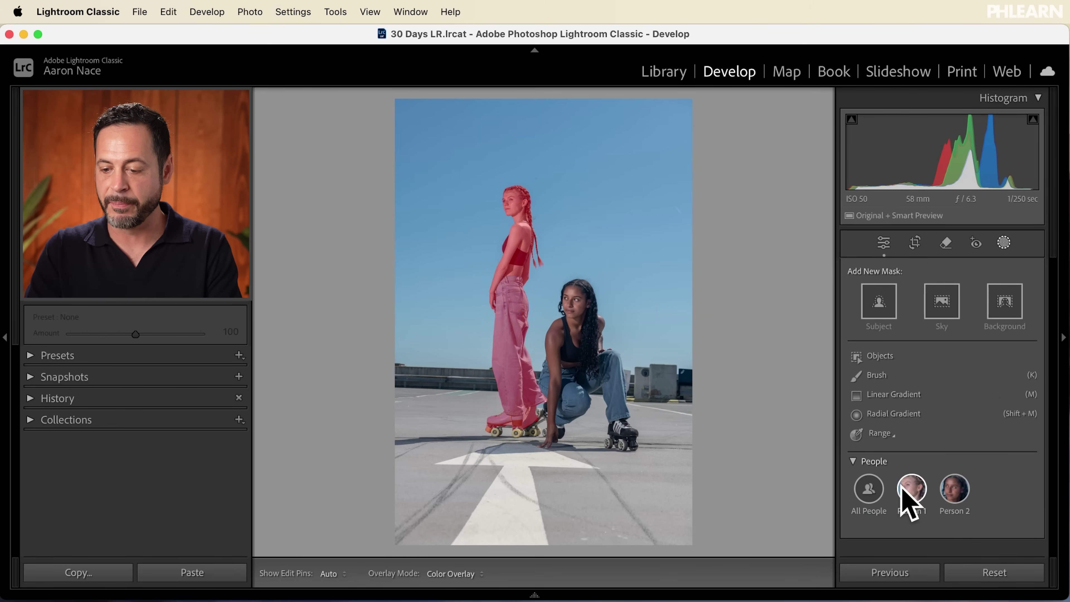
click(905, 489)
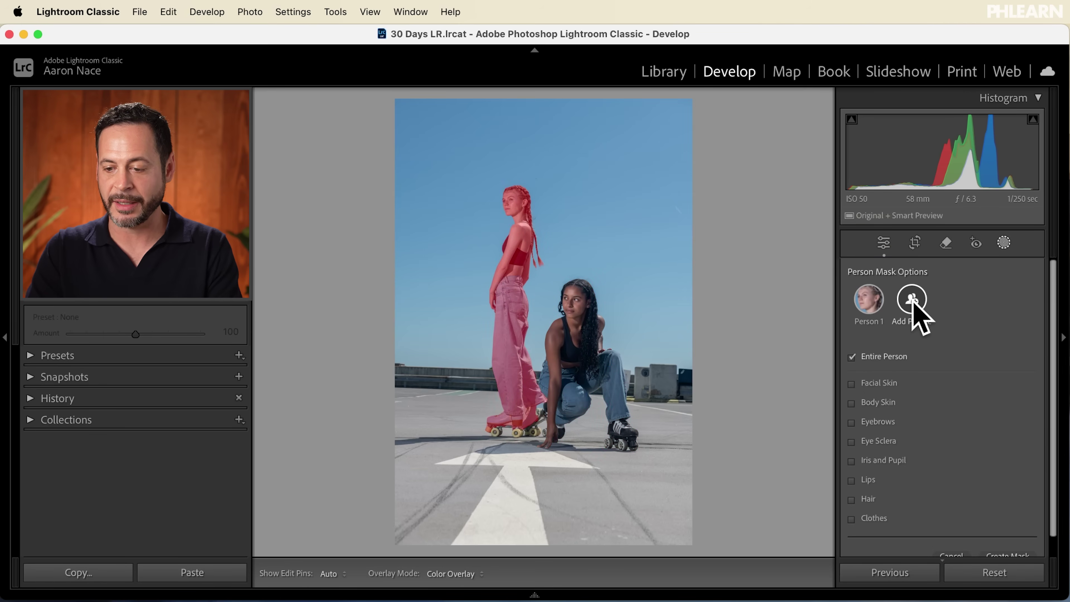
click(912, 300)
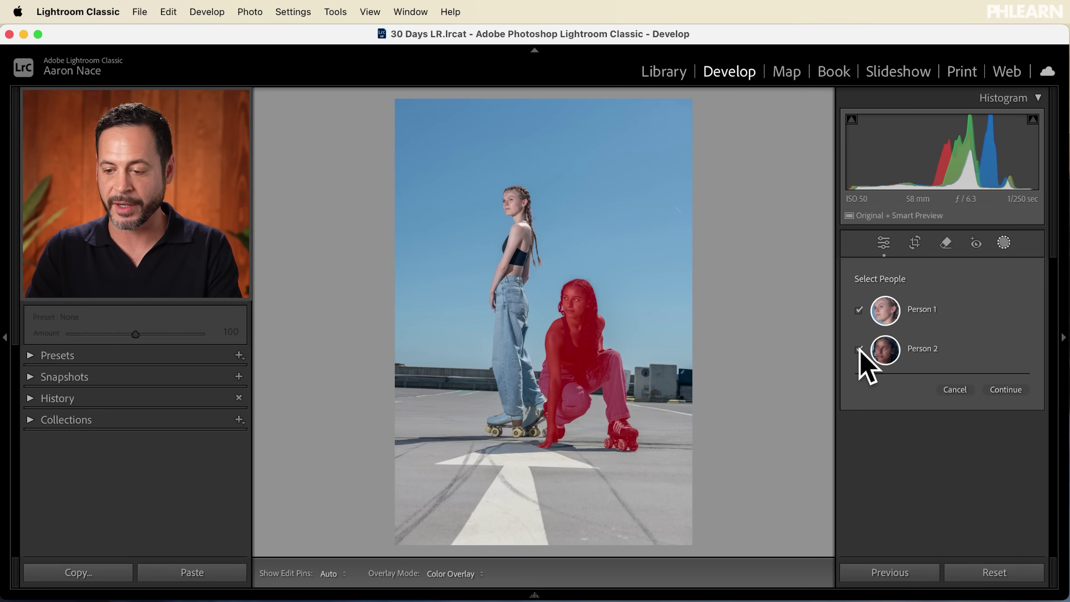
click(1004, 390)
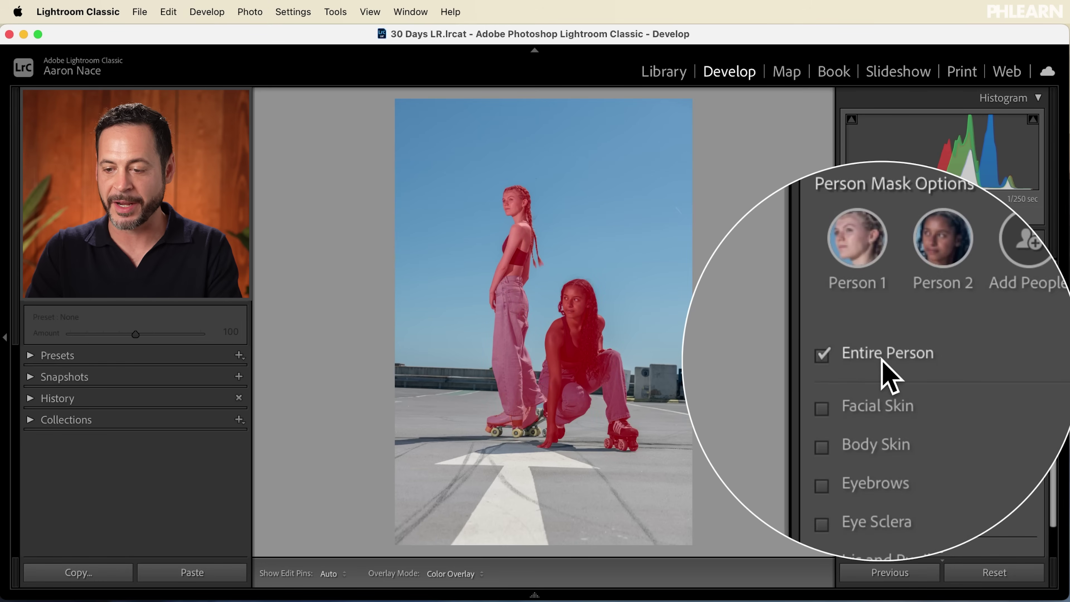
scroll(884, 373, down, 2)
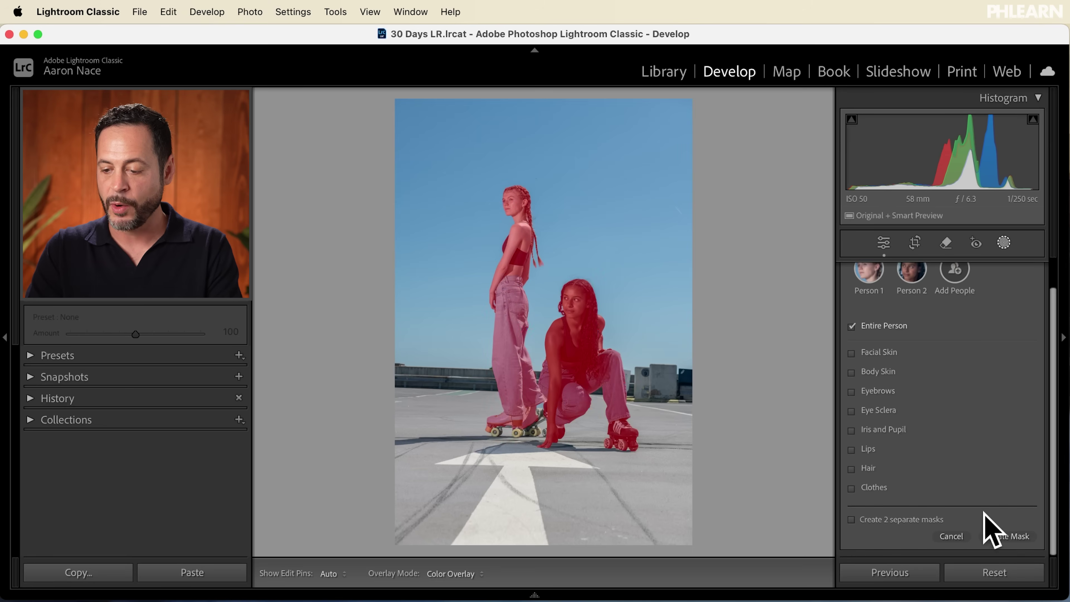
click(1007, 538)
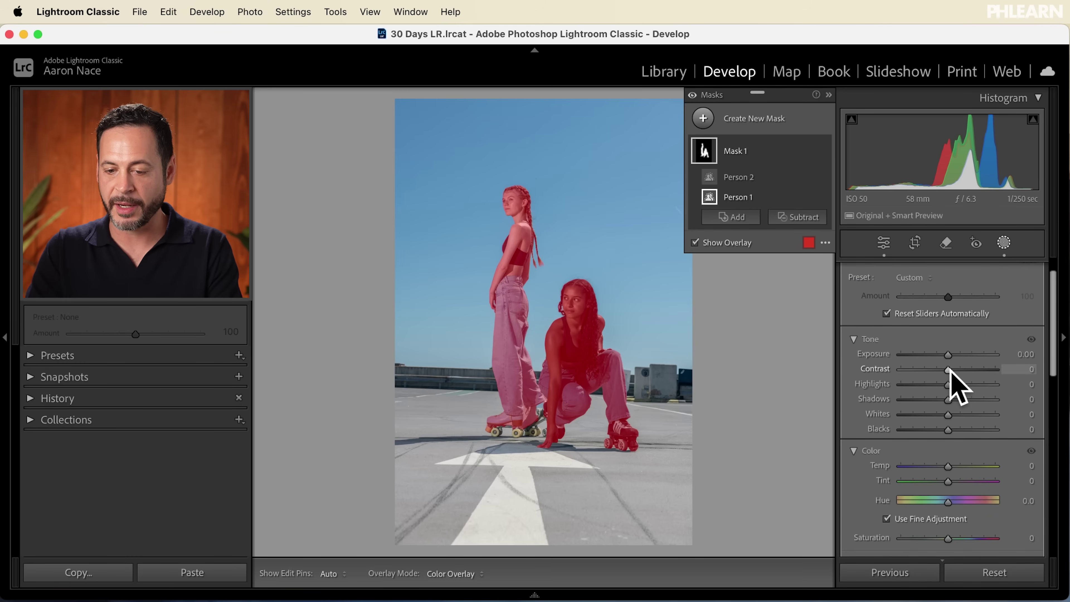
Adjust the people mask's tone to Exposure 0.21, Contrast 43, Highlights -46 and Shadows 6.
drag(949, 368, 955, 369)
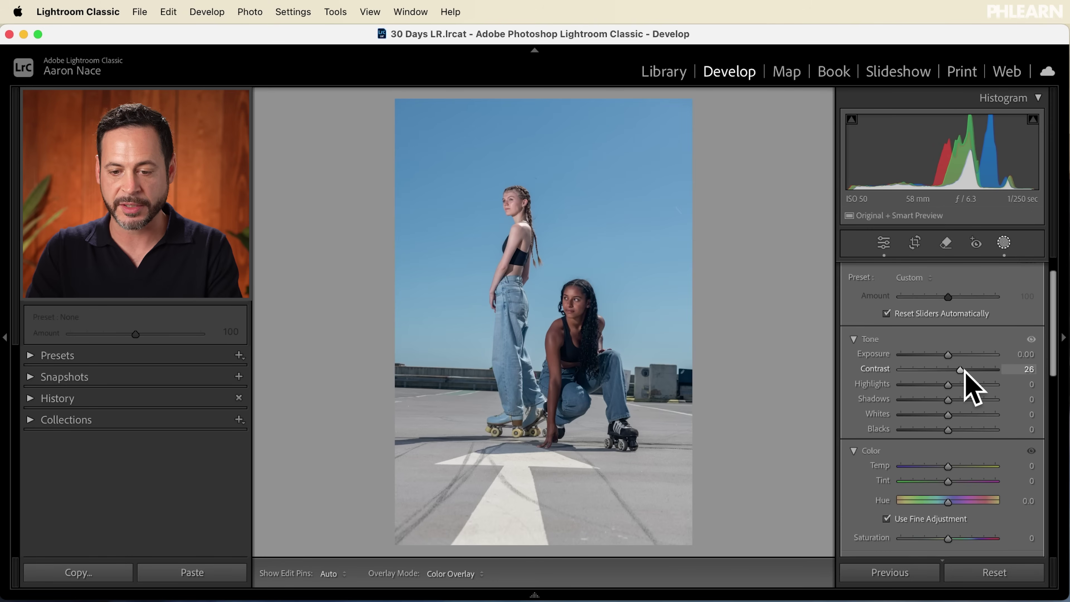
drag(964, 369, 954, 400)
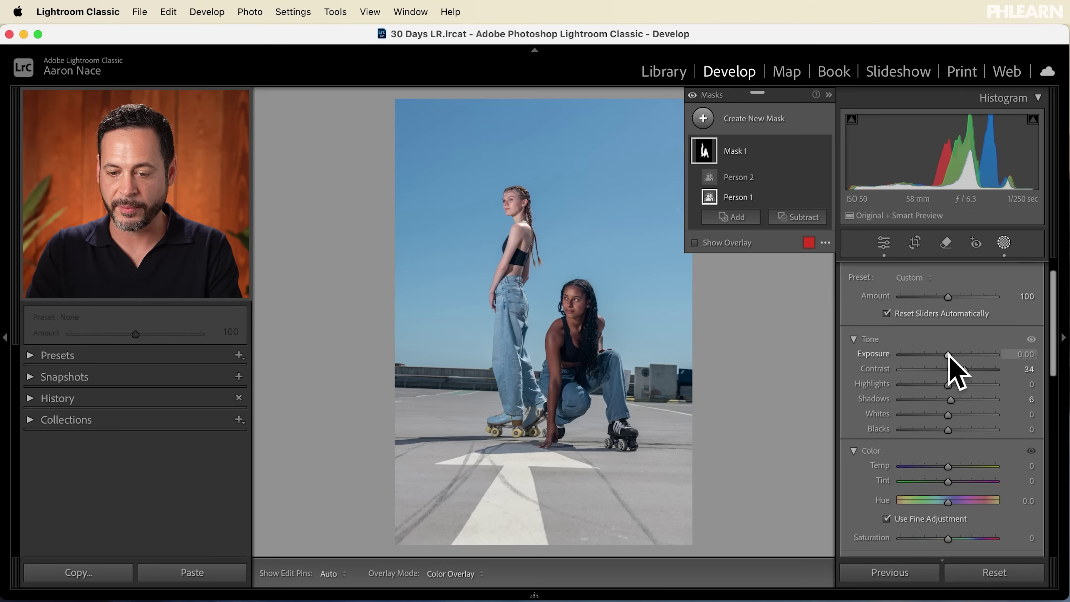
drag(949, 354, 948, 354)
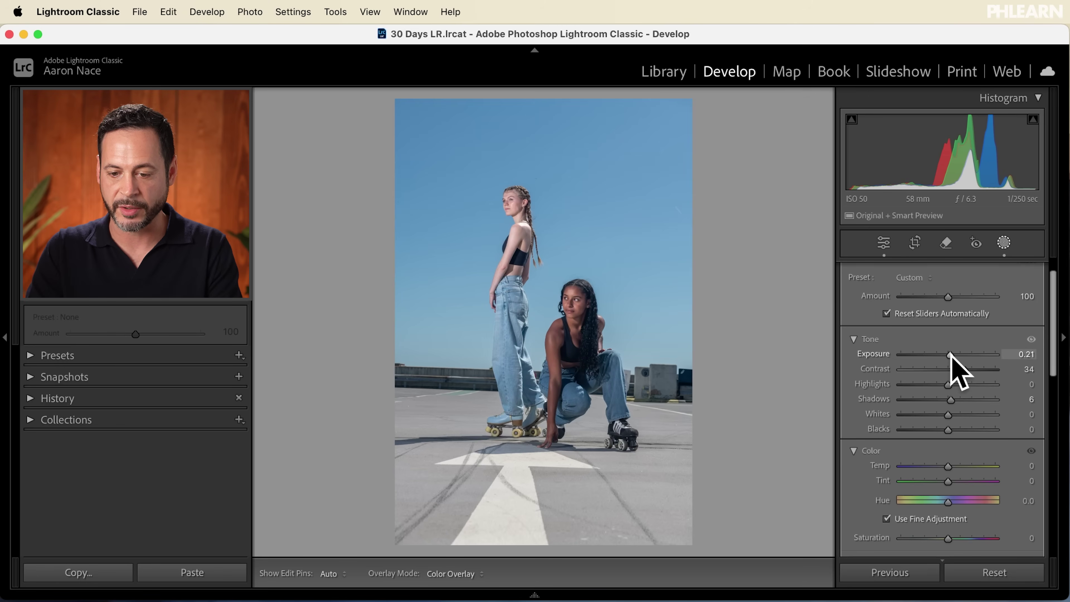
drag(951, 354, 970, 370)
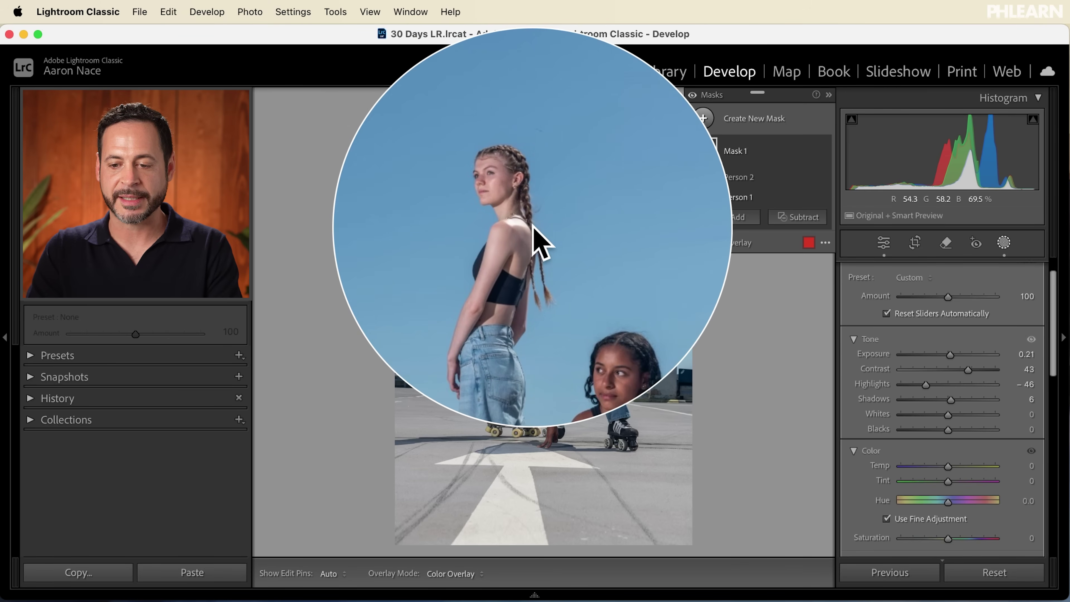
Add a sky mask and set its Temp to -46 and Exposure to 0.22.
click(752, 123)
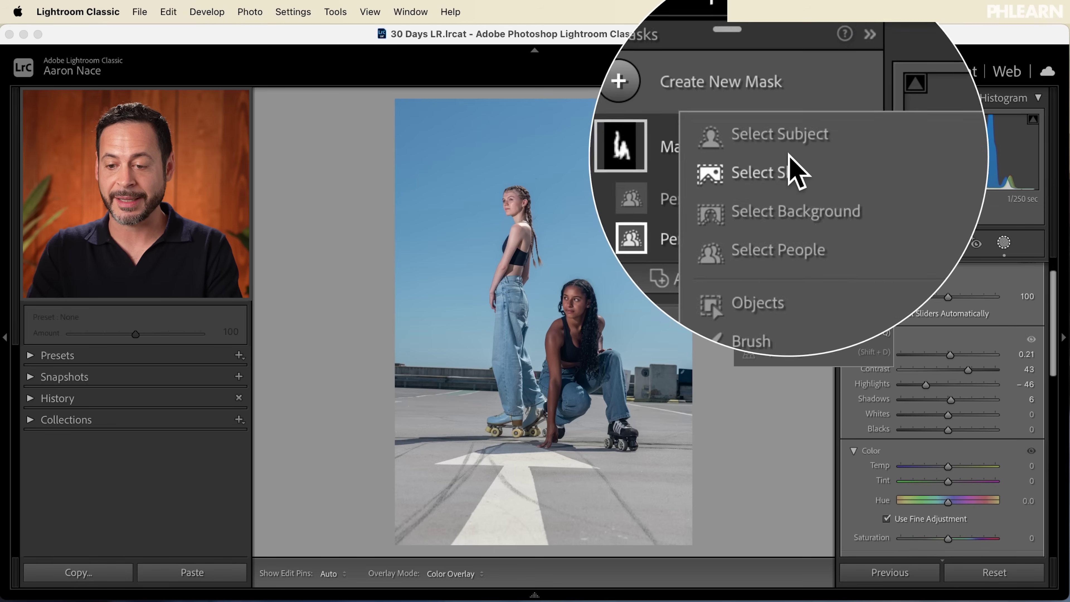
click(789, 165)
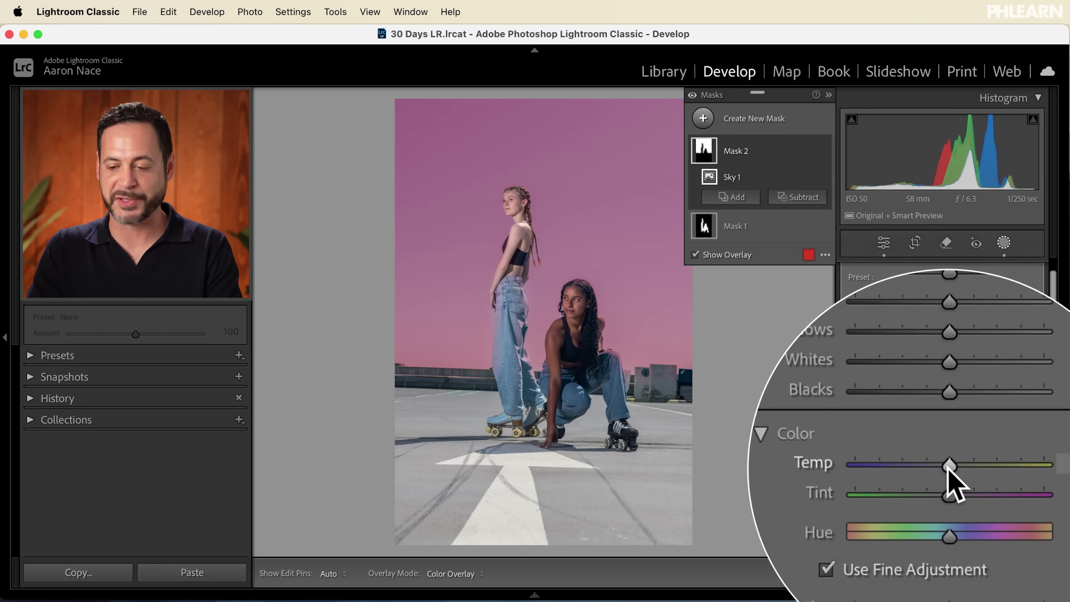
drag(947, 465, 925, 466)
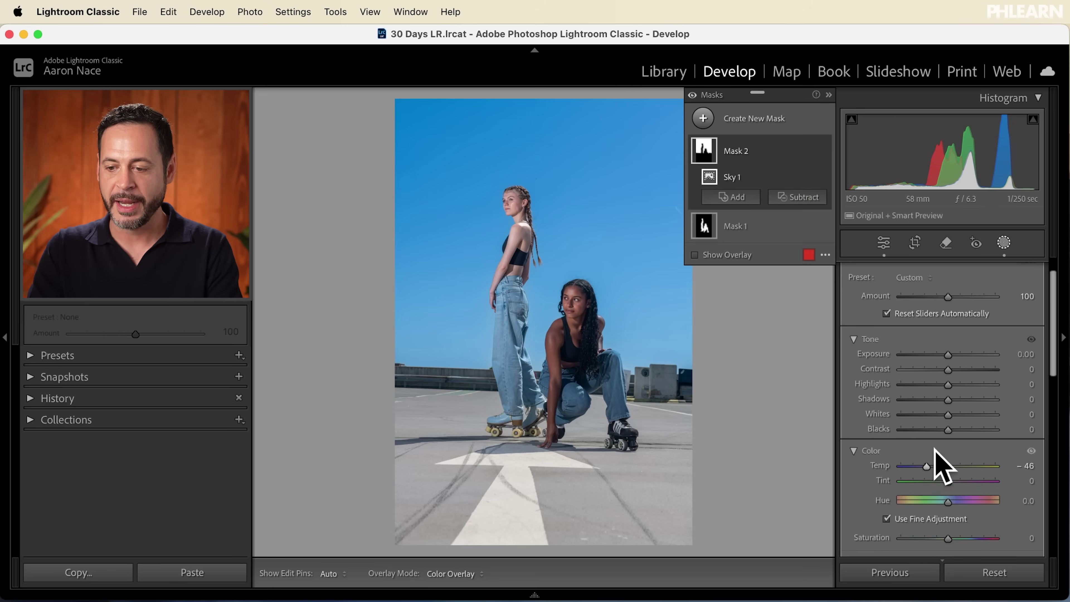
drag(948, 355, 951, 354)
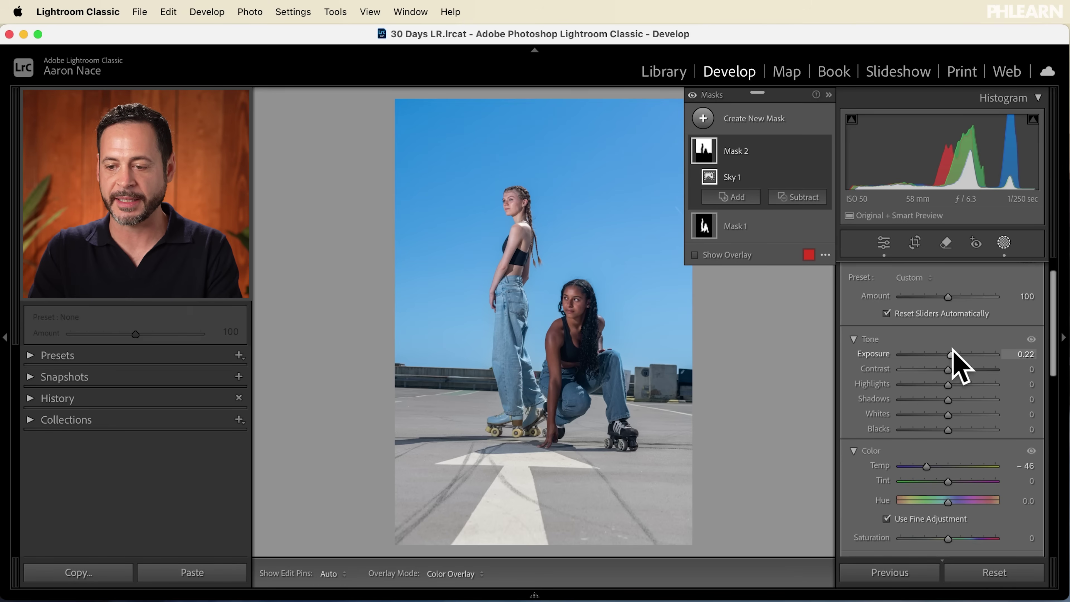
Add a large radial gradient mask around both skaters with Exposure 0.48 and Feather 100.
click(753, 127)
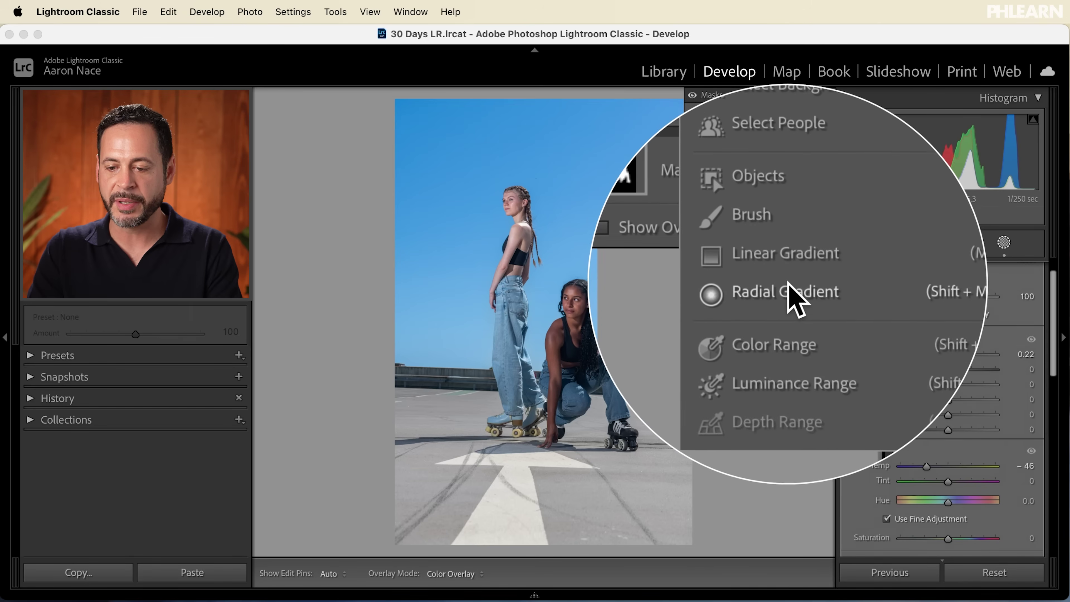
click(788, 299)
drag(532, 295, 686, 468)
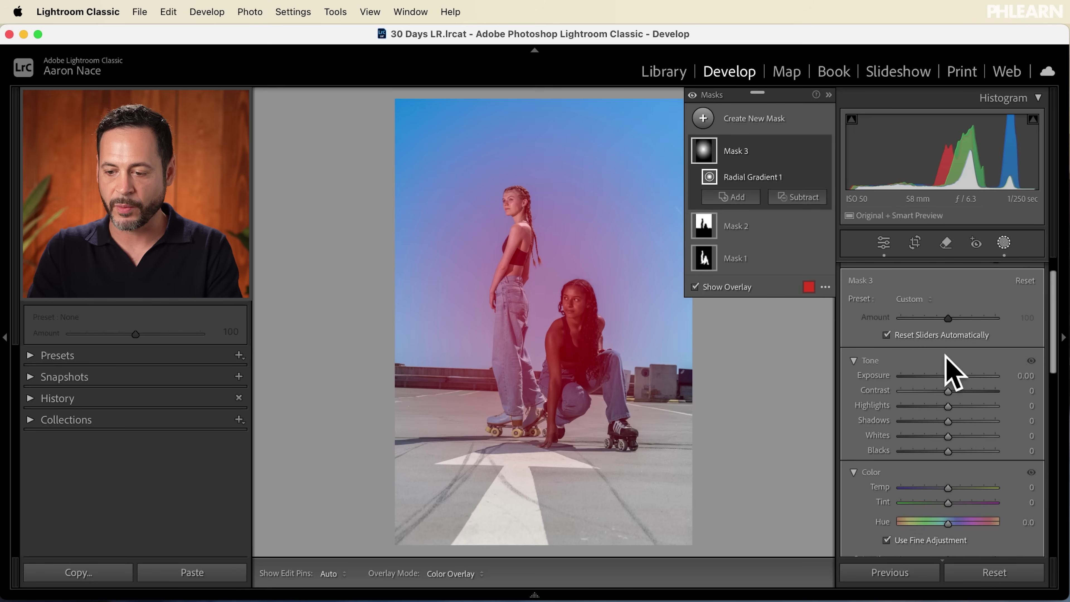
drag(948, 375, 950, 376)
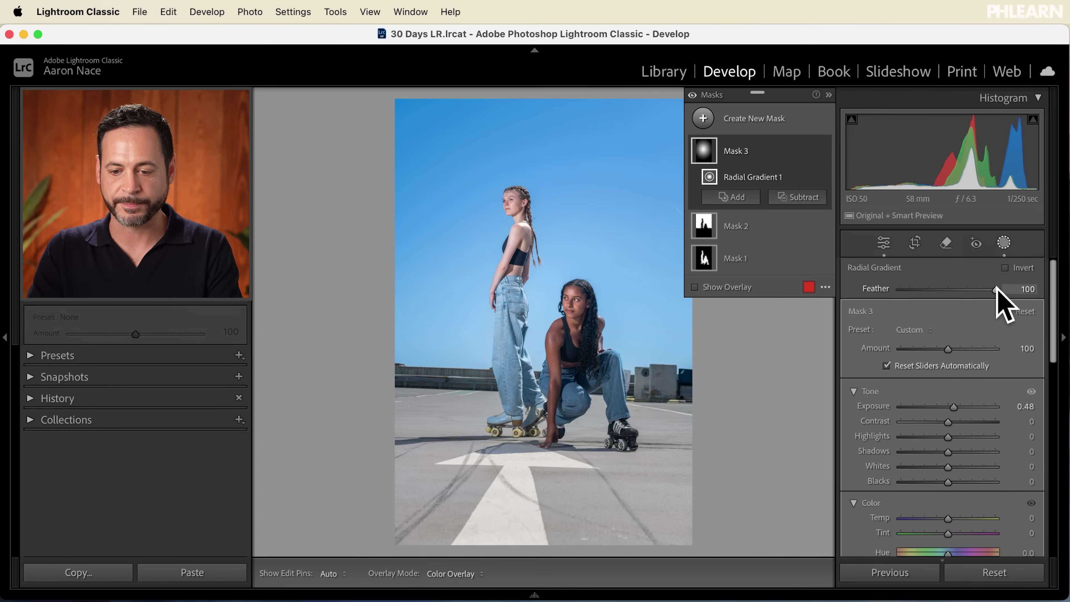
Straighten the photo along the background horizon line to an angle of -2.61.
click(915, 243)
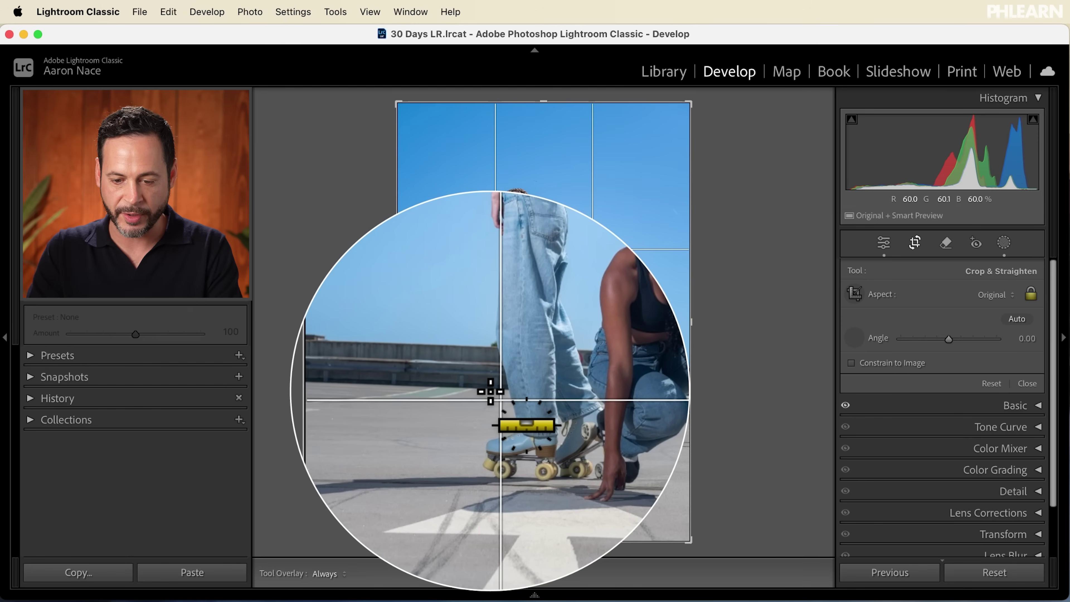
drag(490, 391, 407, 386)
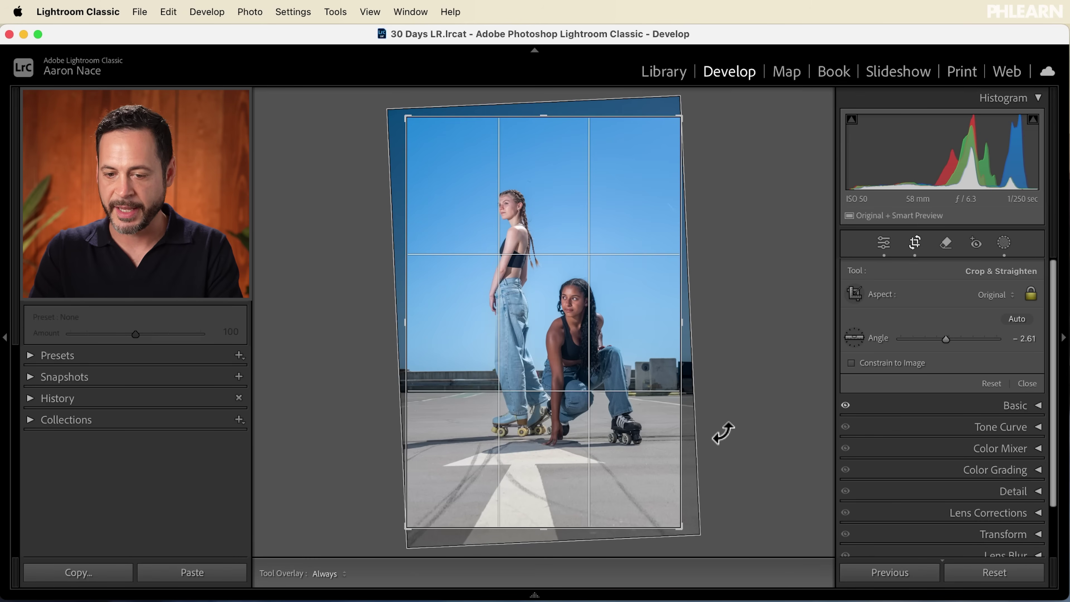
key(Return)
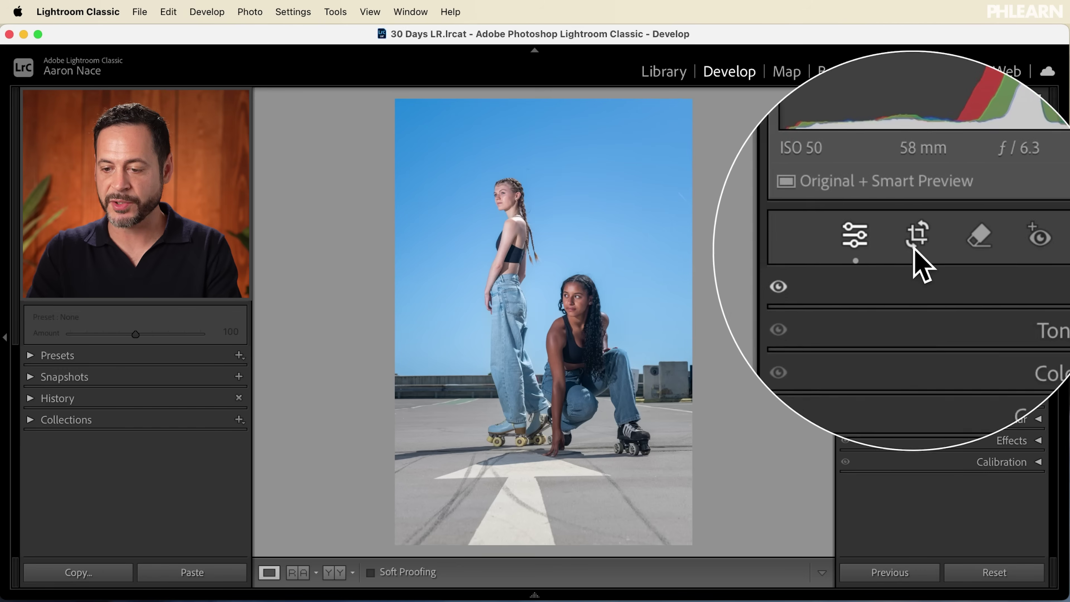
Crop the straightened photo slightly tighter around the two skaters, keeping the original aspect ratio.
click(914, 243)
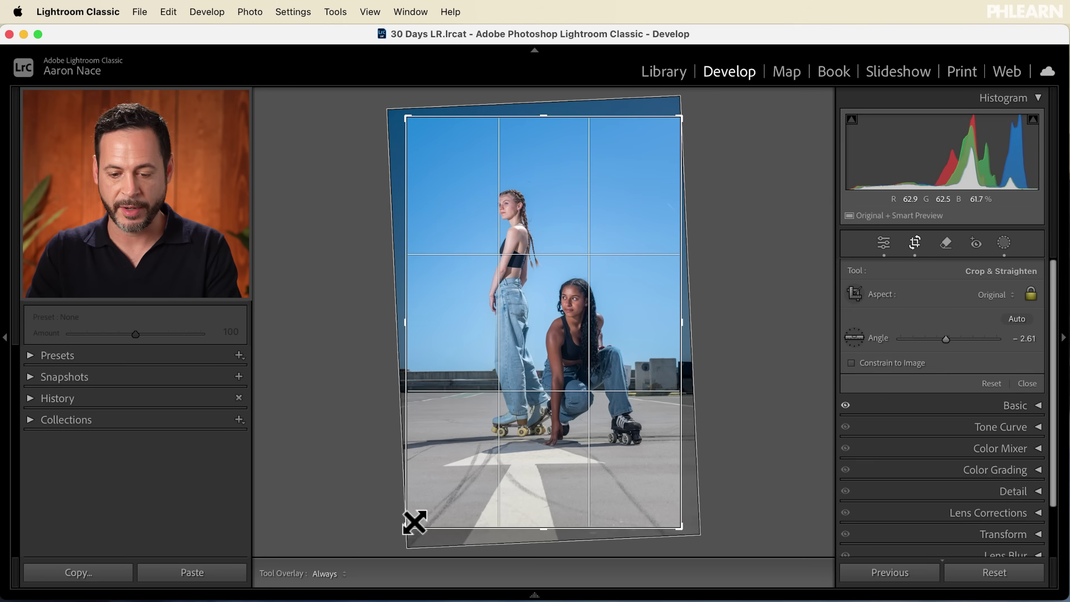
drag(406, 526, 414, 520)
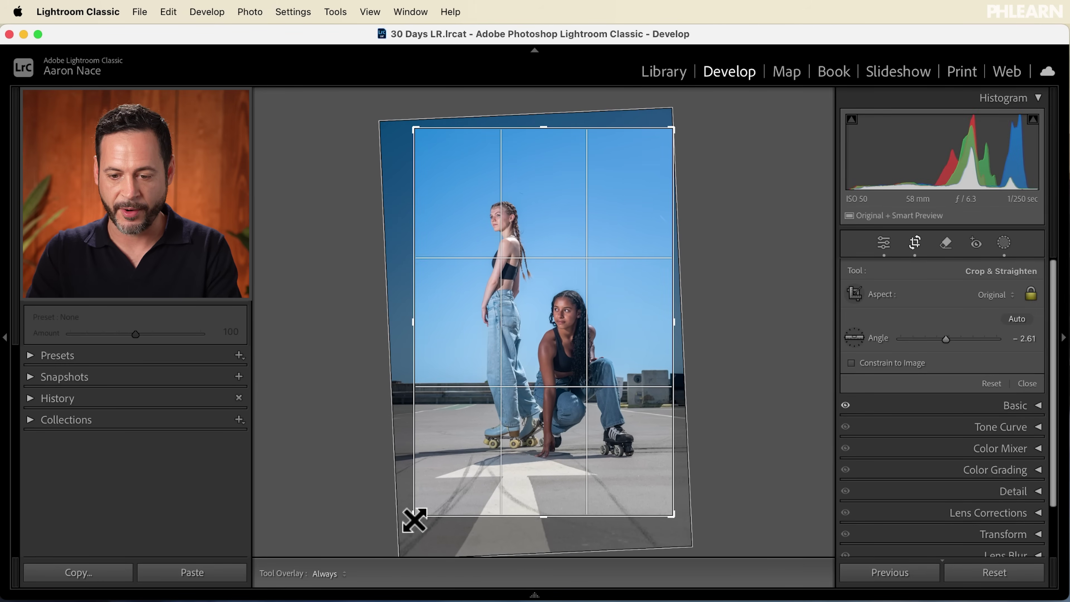
key(Return)
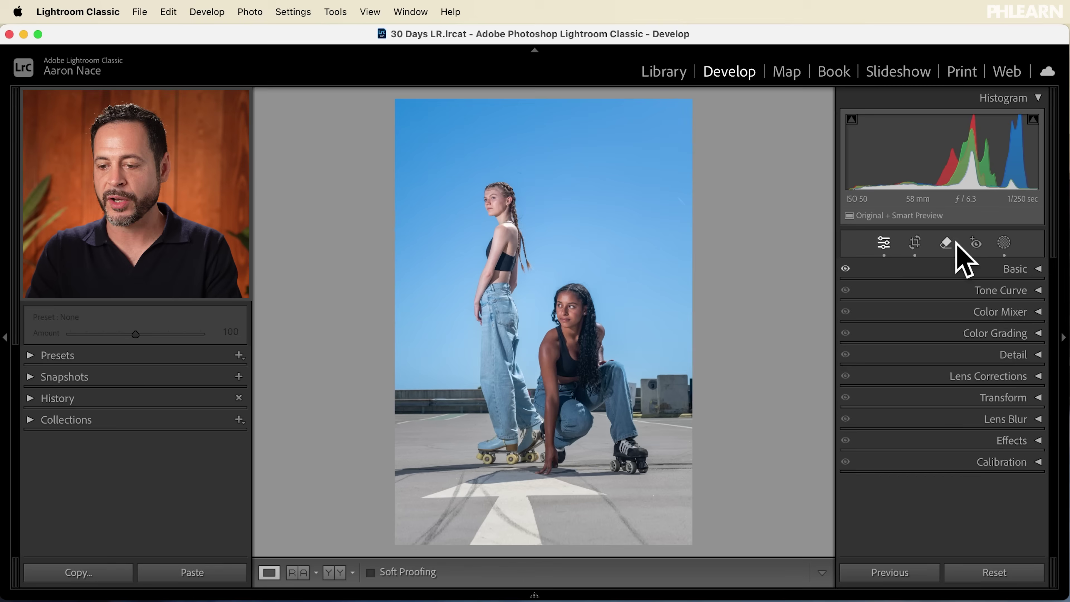
Paint a generative Remove mask over the first tire mark, running from above the white arrow's tip down across the pavement.
click(946, 242)
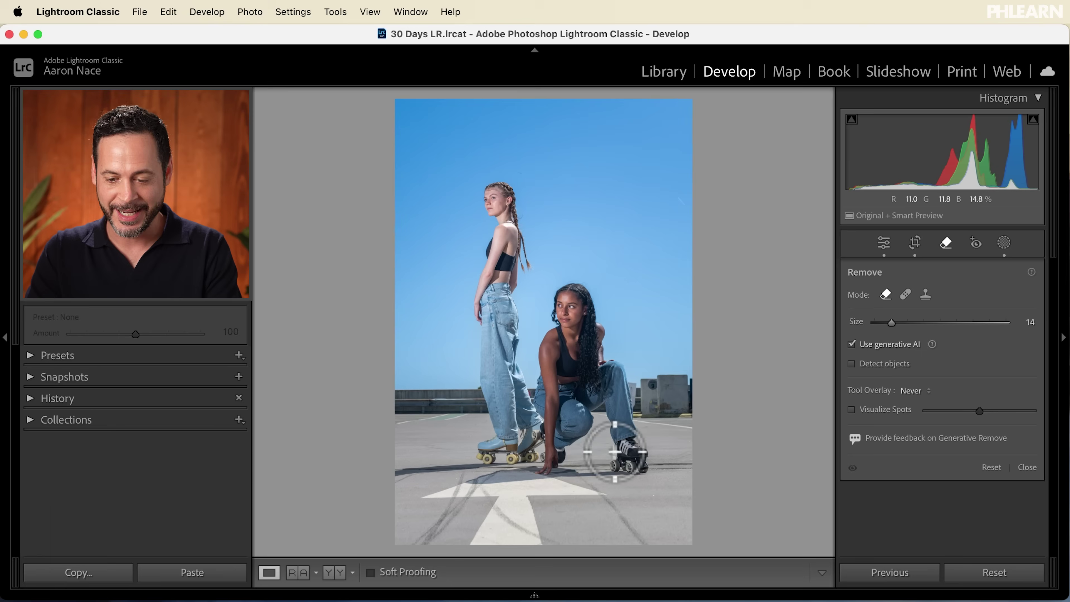
scroll(562, 495, down, 3)
key(bracketleft)
key(bracketleft)
key(bracketleft)
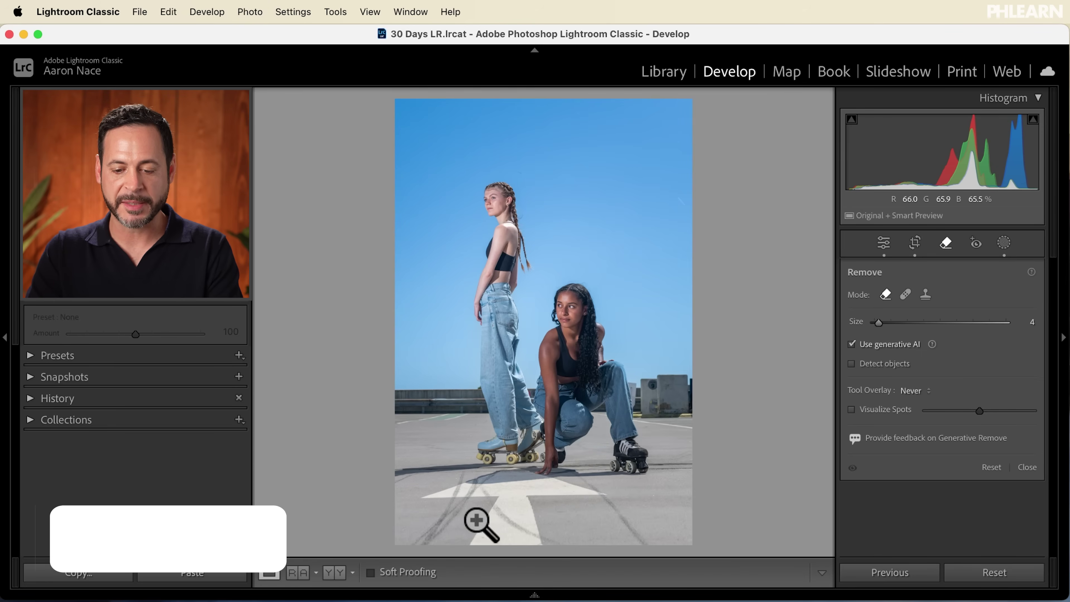
click(471, 513)
mouse_move(470, 513)
mouse_down()
mouse_move(499, 430)
mouse_move(778, 248)
mouse_move(714, 322)
mouse_up()
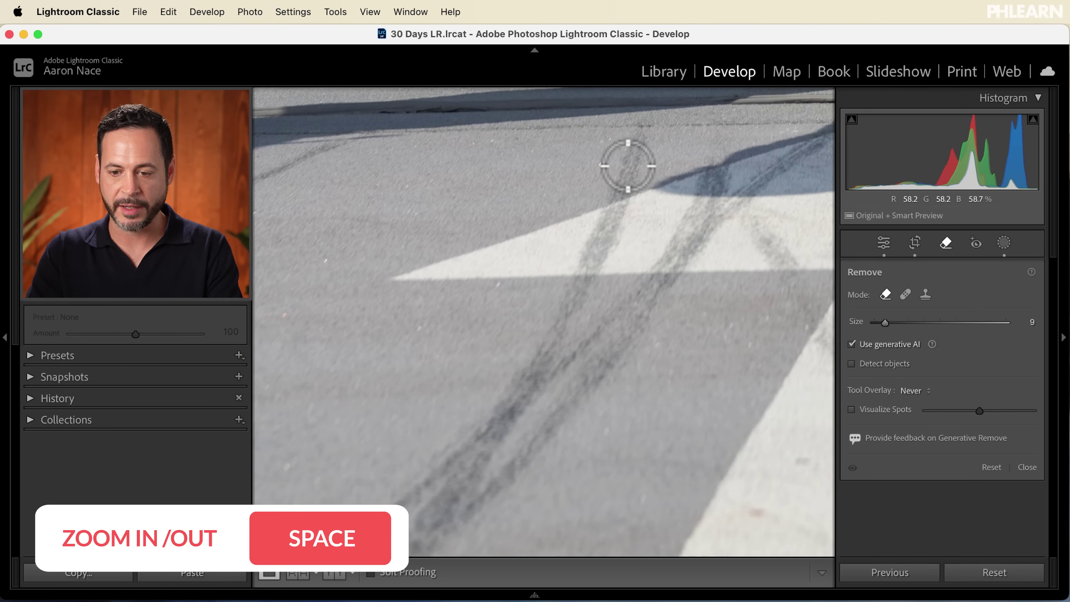
key(bracketright)
key(bracketright)
drag(633, 136, 630, 168)
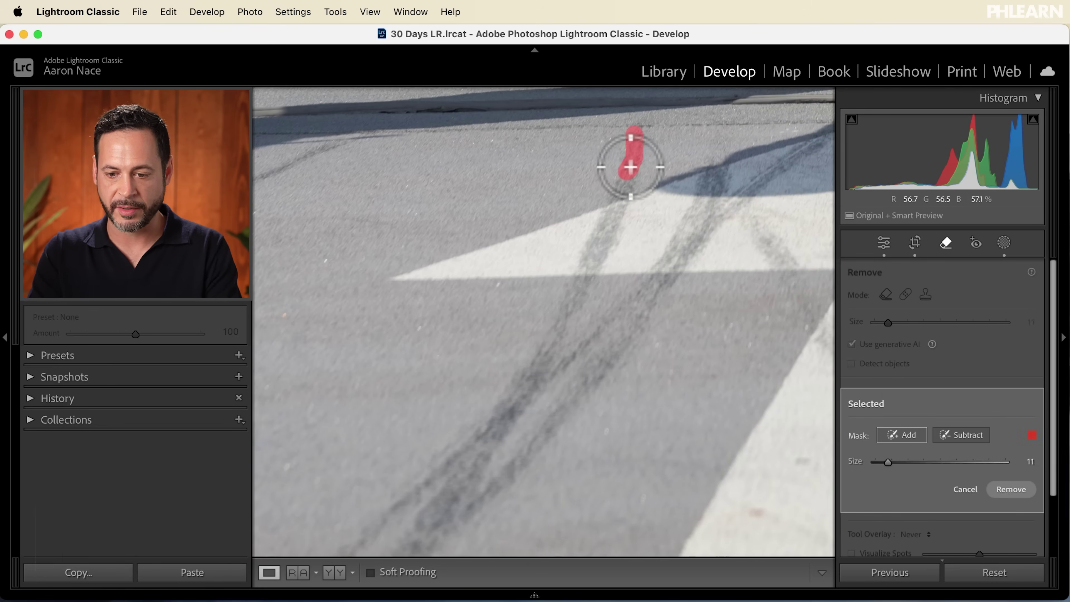
mouse_move(631, 153)
mouse_down()
mouse_move(593, 238)
mouse_move(615, 189)
mouse_move(597, 257)
mouse_up()
drag(589, 264, 445, 559)
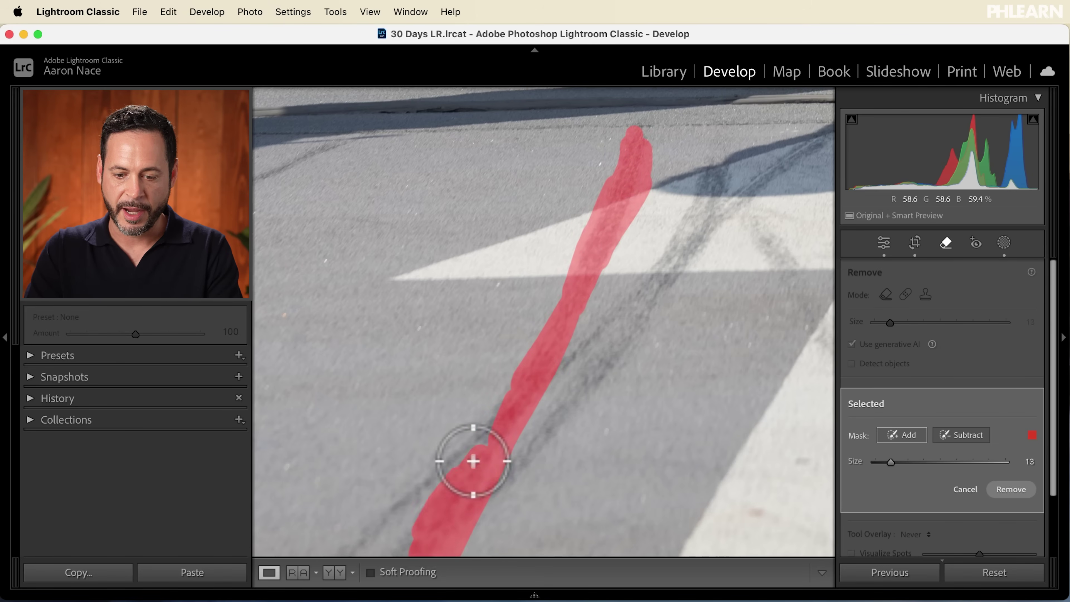
Extend the removal mask over the adjacent parallel tire marks and the faint mark at the photo's far edge.
drag(533, 356, 361, 526)
drag(418, 478, 487, 447)
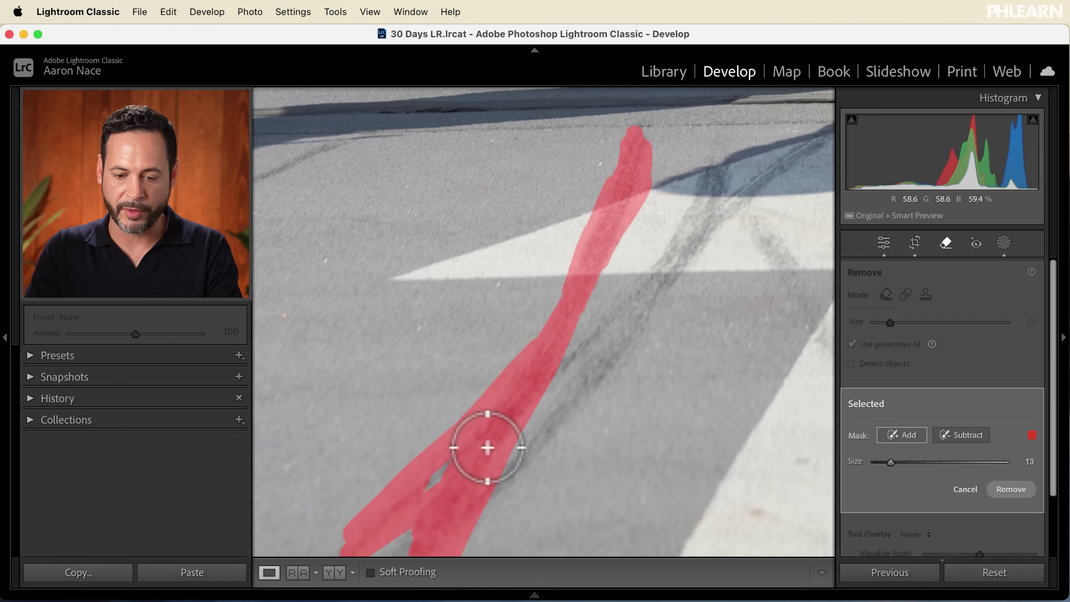
mouse_move(346, 548)
mouse_down()
mouse_move(531, 428)
mouse_move(520, 442)
mouse_move(635, 315)
mouse_move(474, 505)
mouse_up()
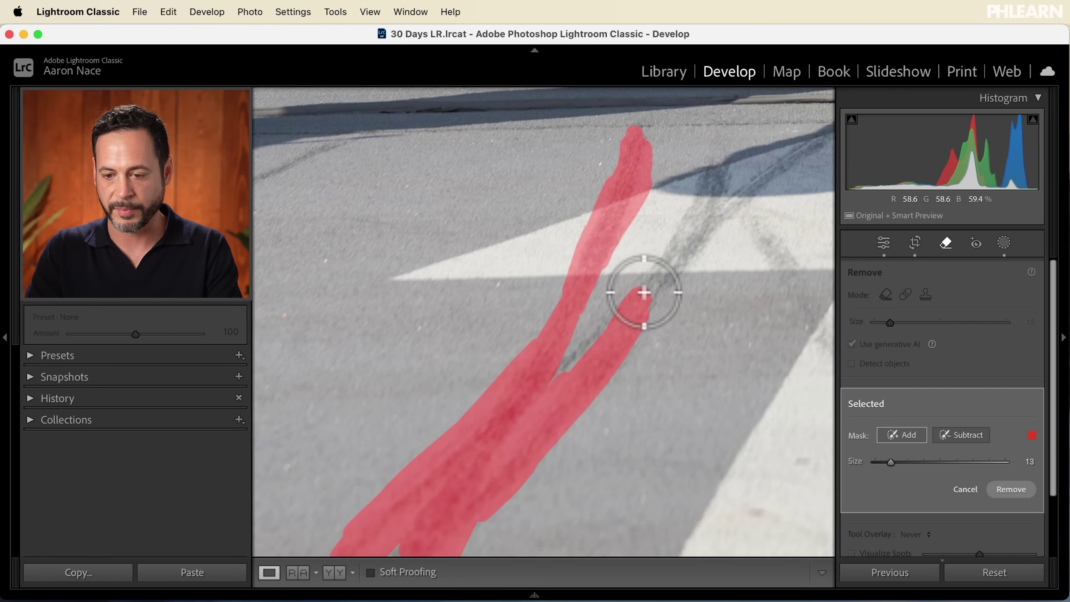
mouse_move(644, 292)
mouse_down()
mouse_move(711, 185)
mouse_move(651, 318)
mouse_move(665, 301)
mouse_up()
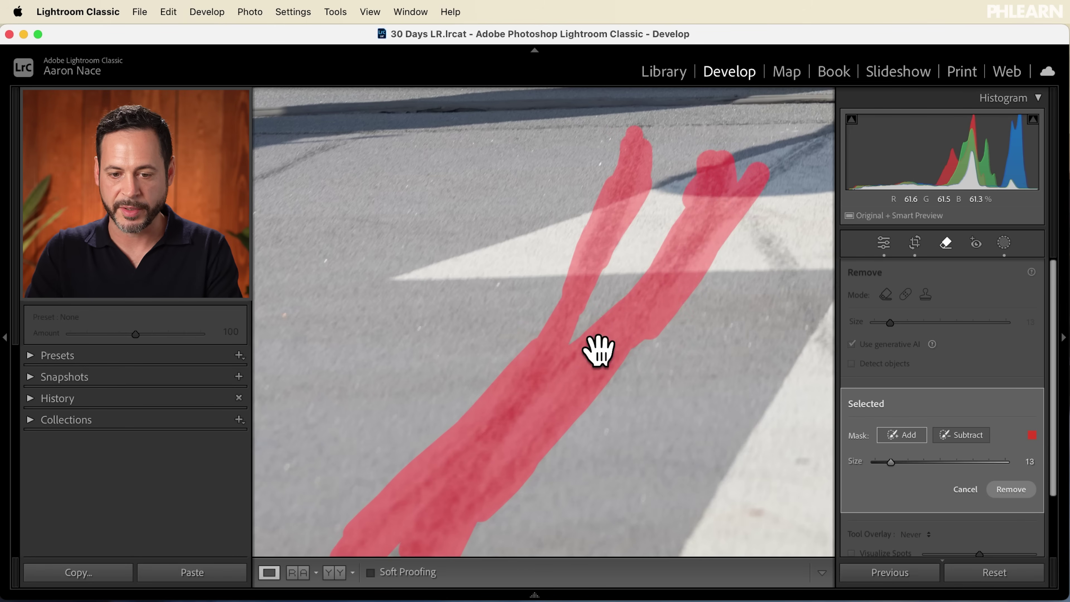
drag(386, 280, 439, 320)
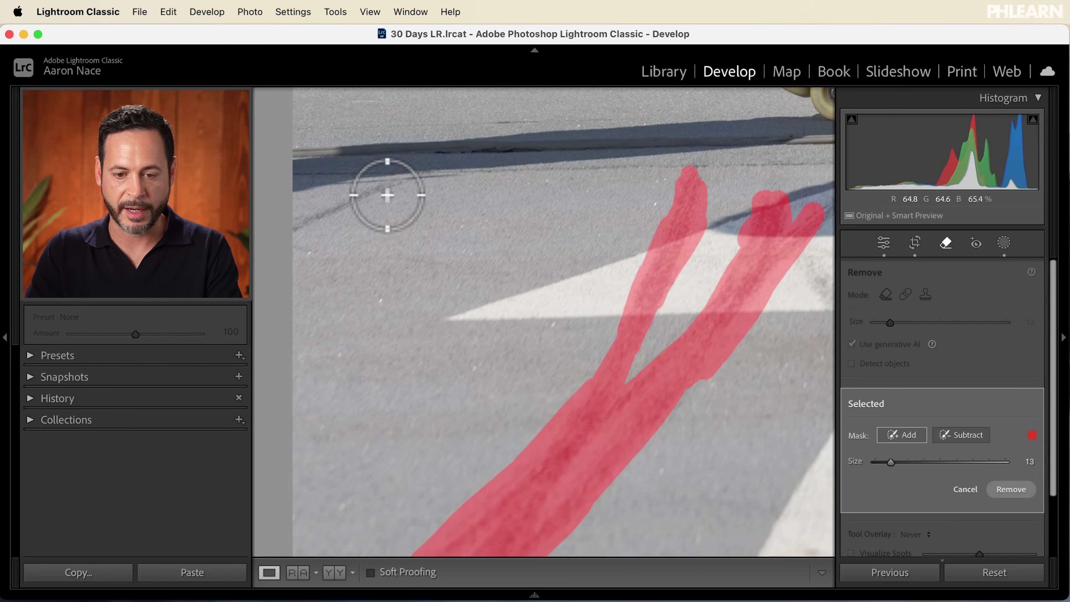
drag(395, 186, 274, 242)
Add the curved tire mark across the arrow's shaft to the removal mask at brush size 17, undoing a stray stroke along the way.
drag(636, 253, 330, 249)
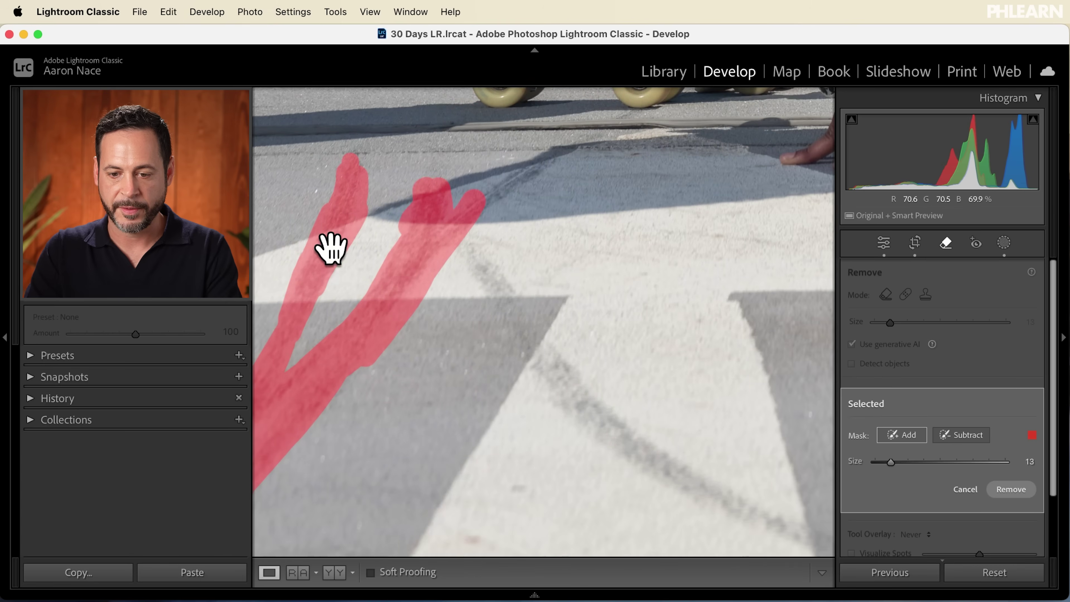
mouse_move(467, 249)
mouse_down()
mouse_move(487, 279)
mouse_move(468, 273)
mouse_move(466, 245)
mouse_move(489, 258)
mouse_move(531, 347)
mouse_move(593, 425)
mouse_move(543, 380)
mouse_move(583, 428)
mouse_up()
key(bracketright)
mouse_move(523, 330)
mouse_down()
mouse_move(652, 471)
mouse_move(694, 497)
mouse_move(373, 352)
mouse_up()
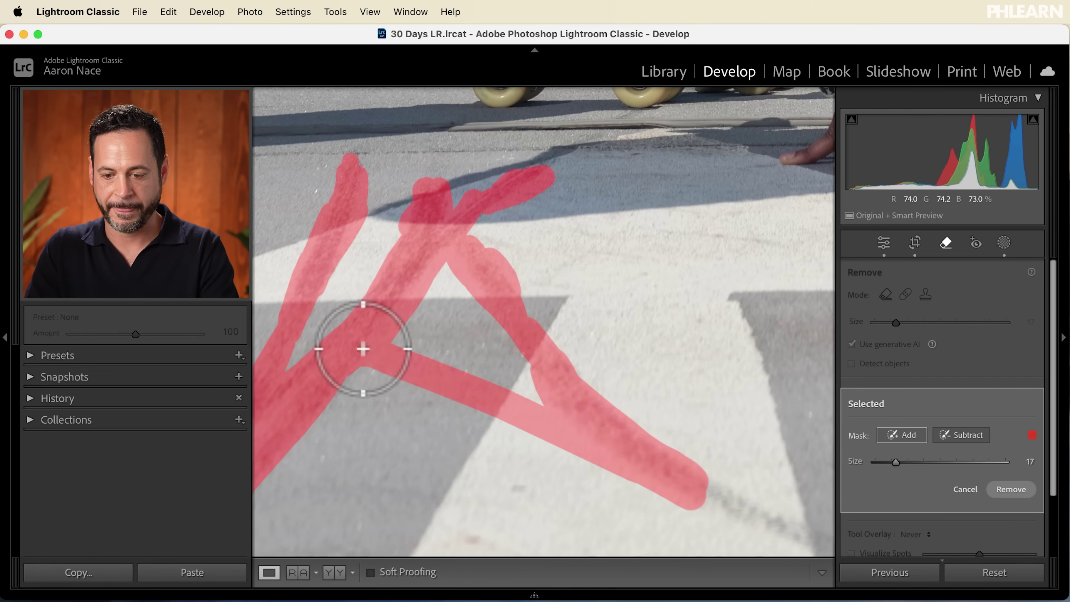
key(super+z)
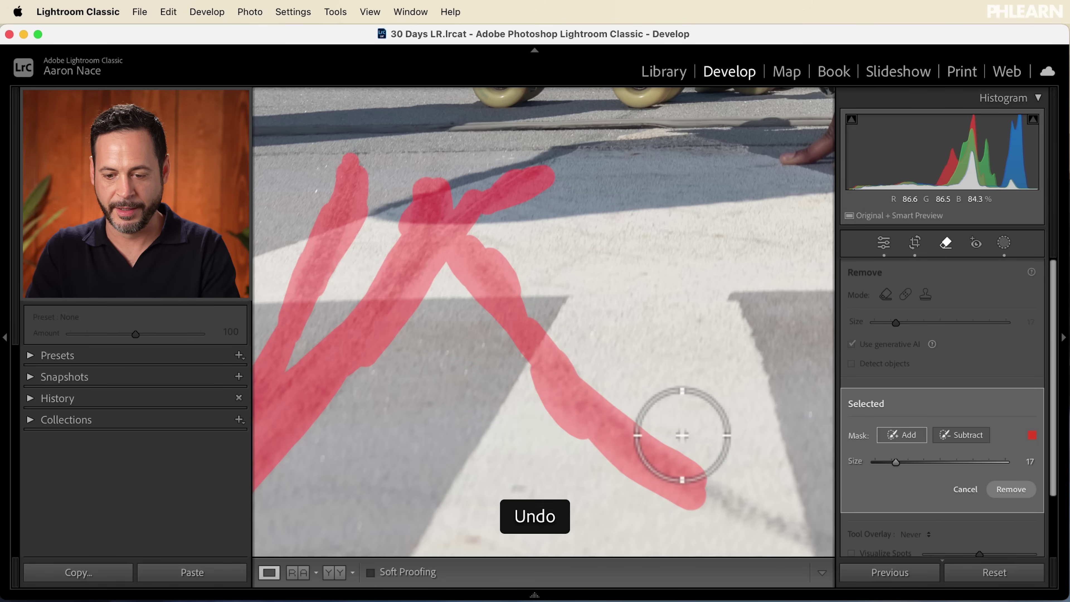
drag(690, 443, 506, 401)
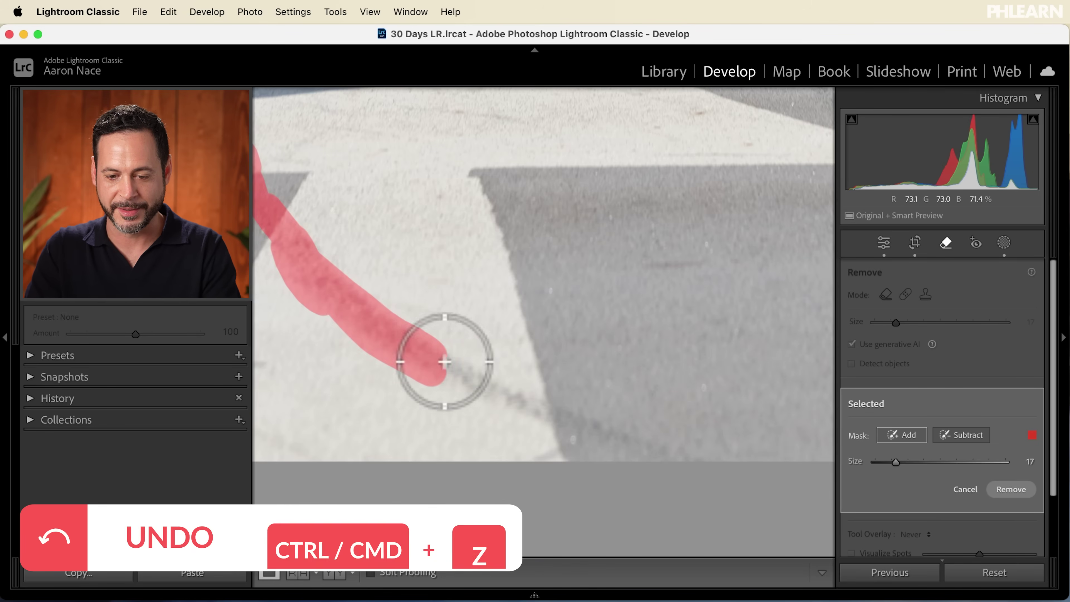
mouse_move(448, 354)
mouse_down()
mouse_move(646, 483)
mouse_move(461, 375)
mouse_move(665, 471)
mouse_move(589, 421)
mouse_move(697, 470)
mouse_move(666, 461)
mouse_up()
Generatively remove all masked tire marks and keep the third variation.
scroll(716, 442, up, 5)
scroll(716, 443, left, 4)
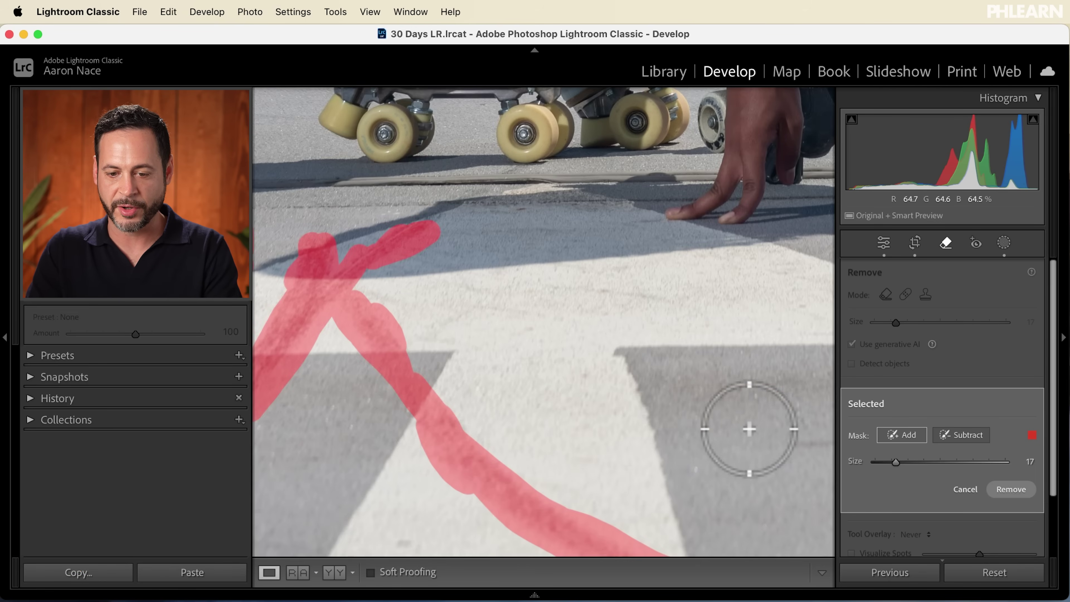
click(1005, 492)
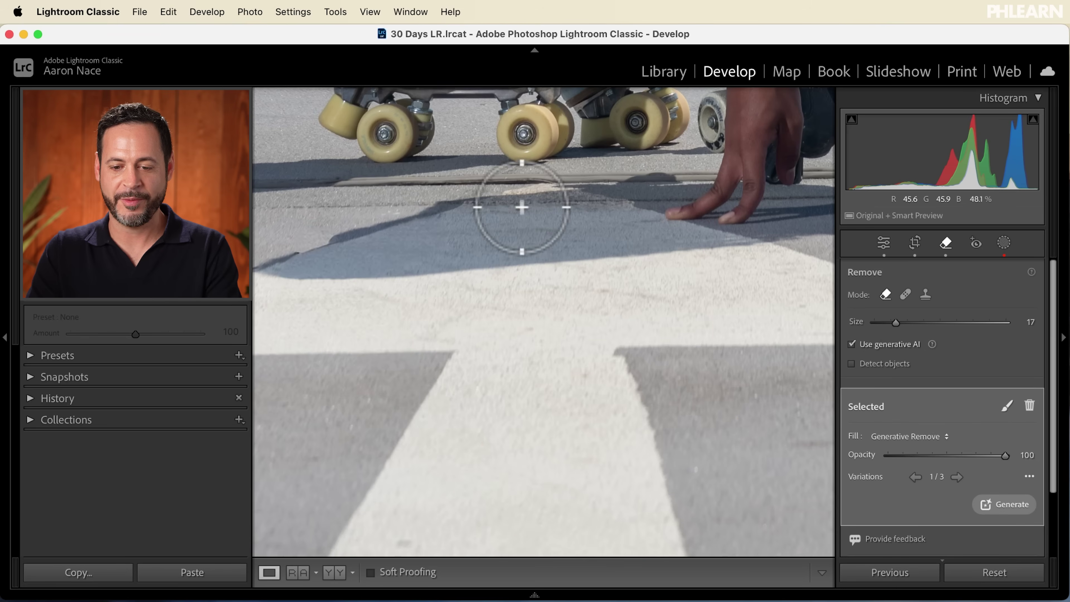
click(540, 351)
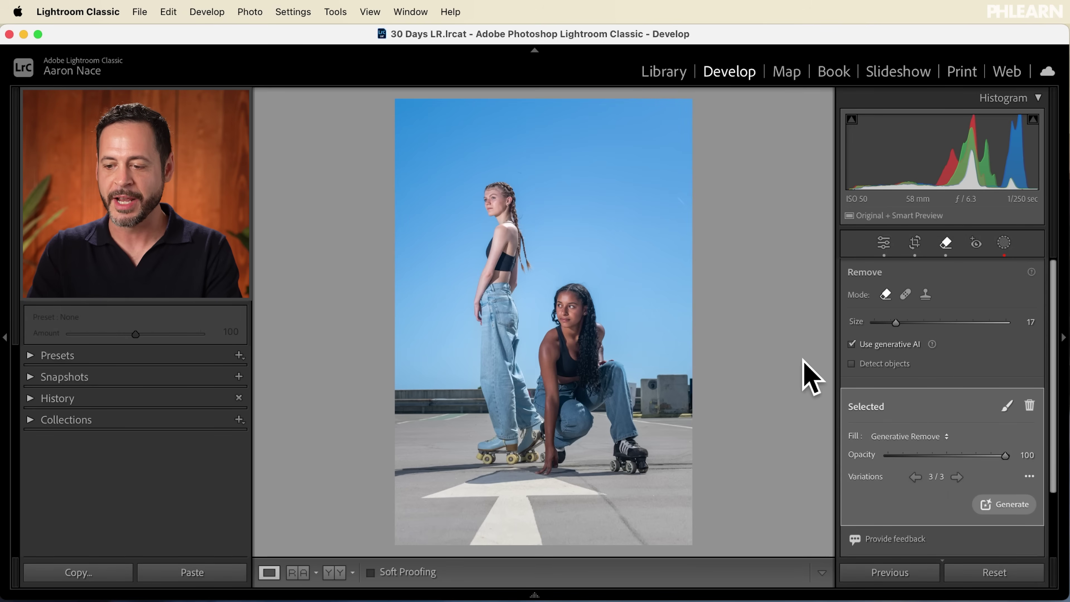
Review the photo's mask list and compare the edited photo with its Before version.
click(1003, 241)
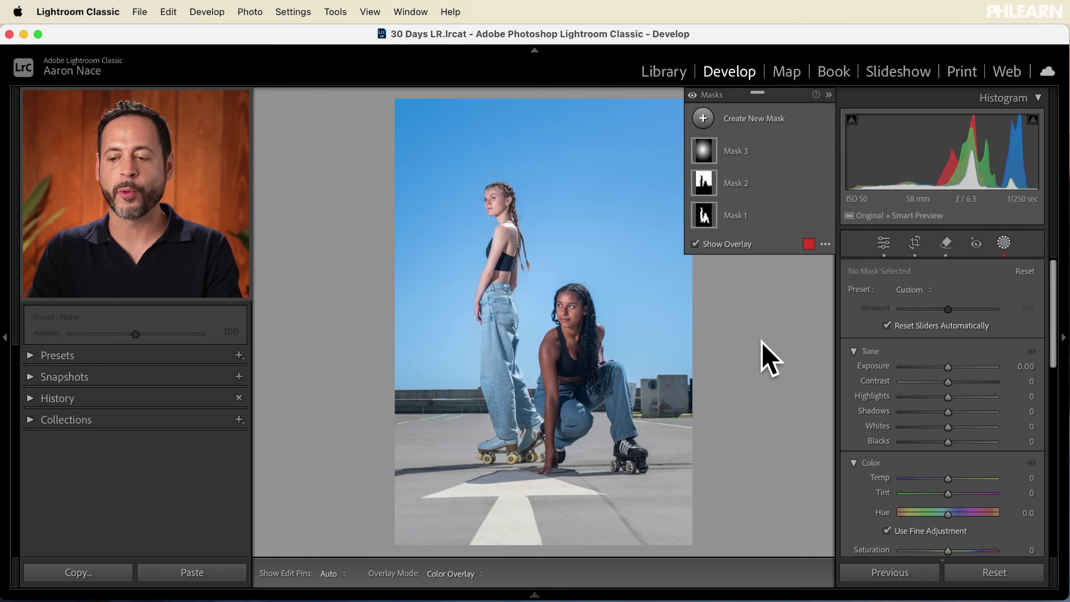
click(999, 246)
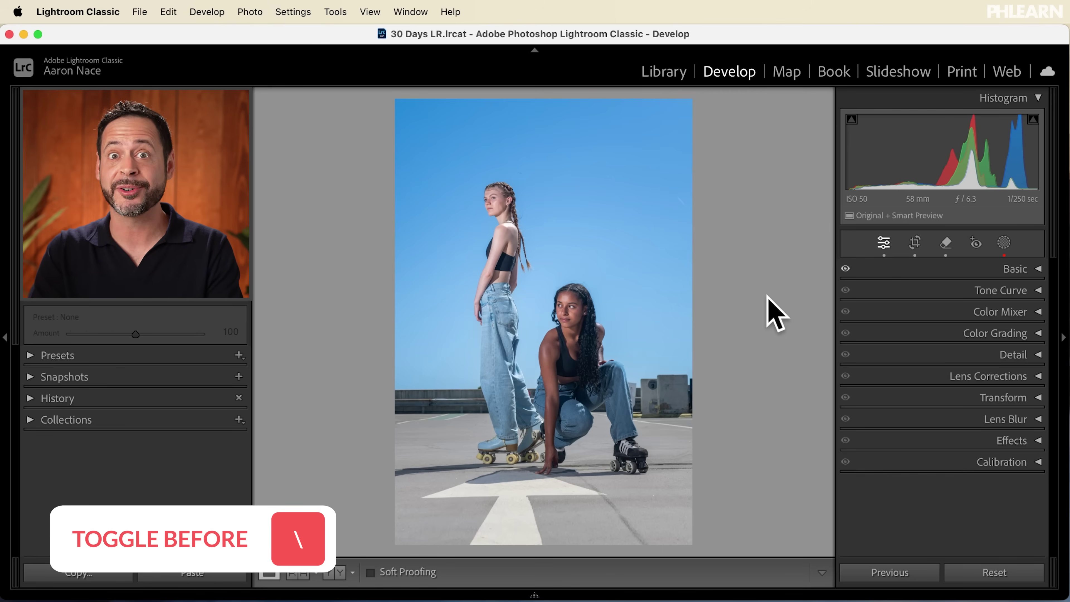
key(backslash)
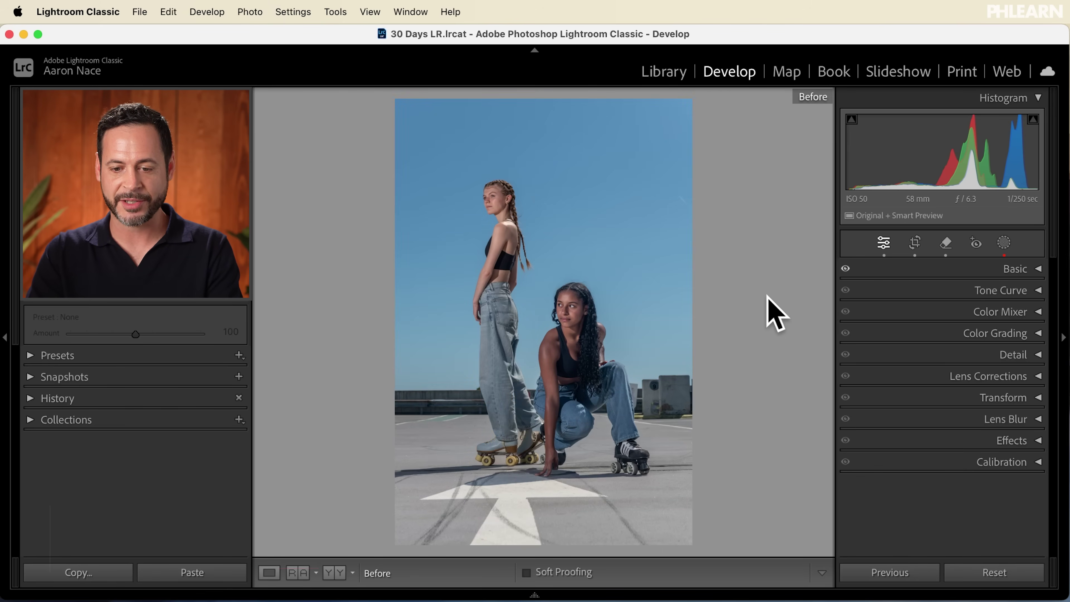
key(backslash)
key(backslash)
key(backslash)
key(backslash)
key(backslash)
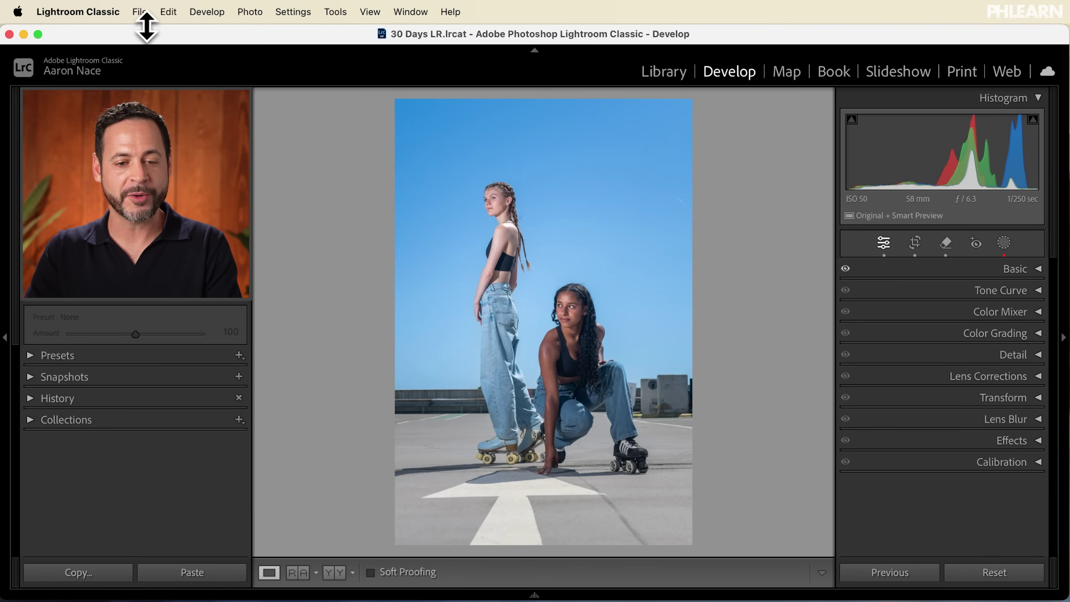
Open the photo's export settings and set the export location to "Choose folder later (useful for presets)".
click(139, 12)
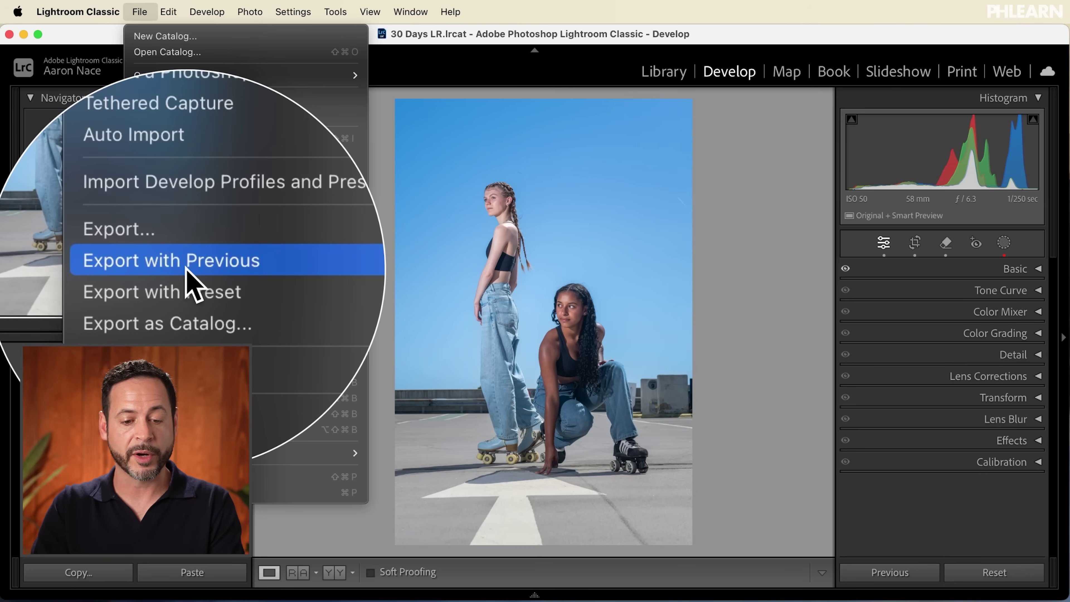
click(184, 253)
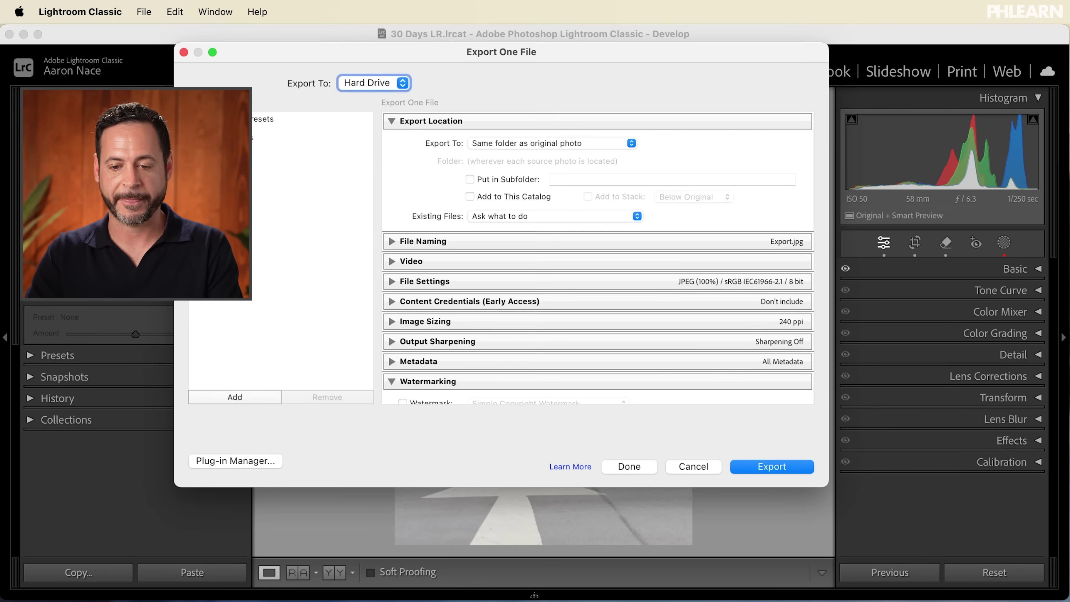
click(391, 120)
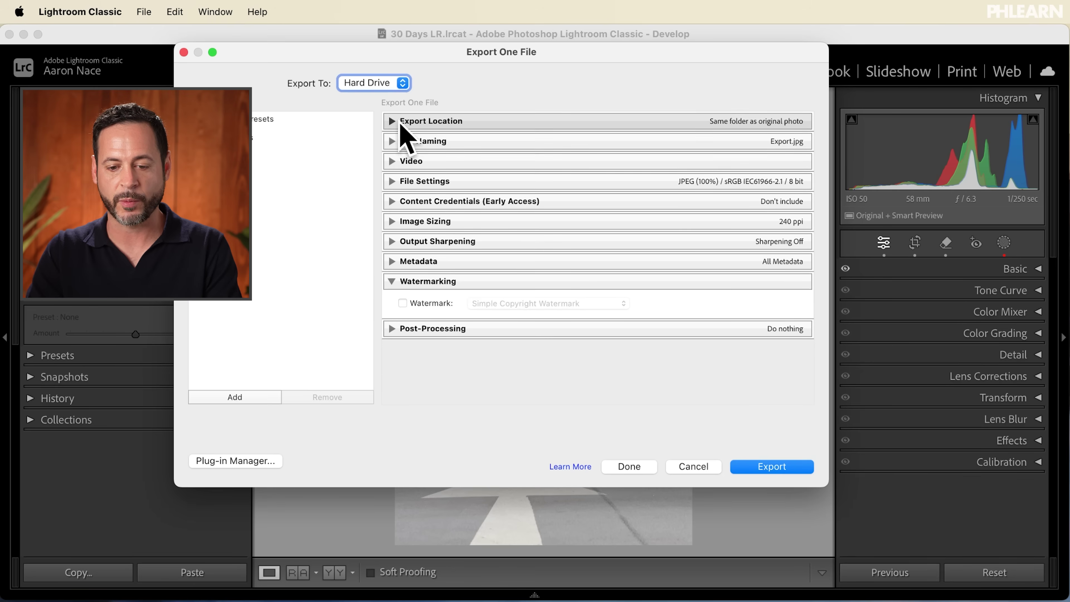
click(391, 281)
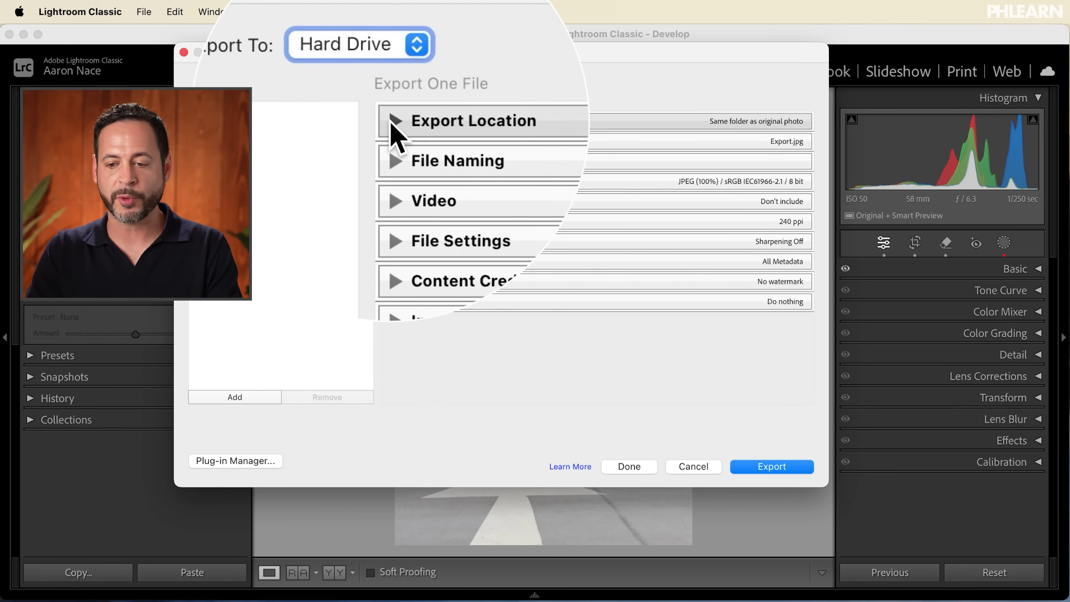
click(391, 121)
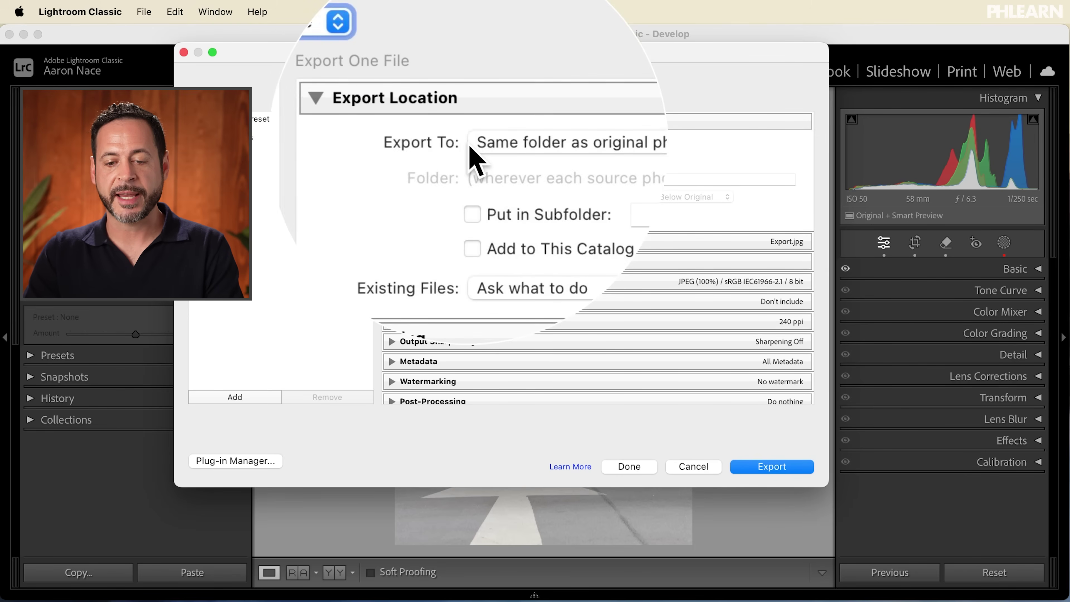
click(495, 146)
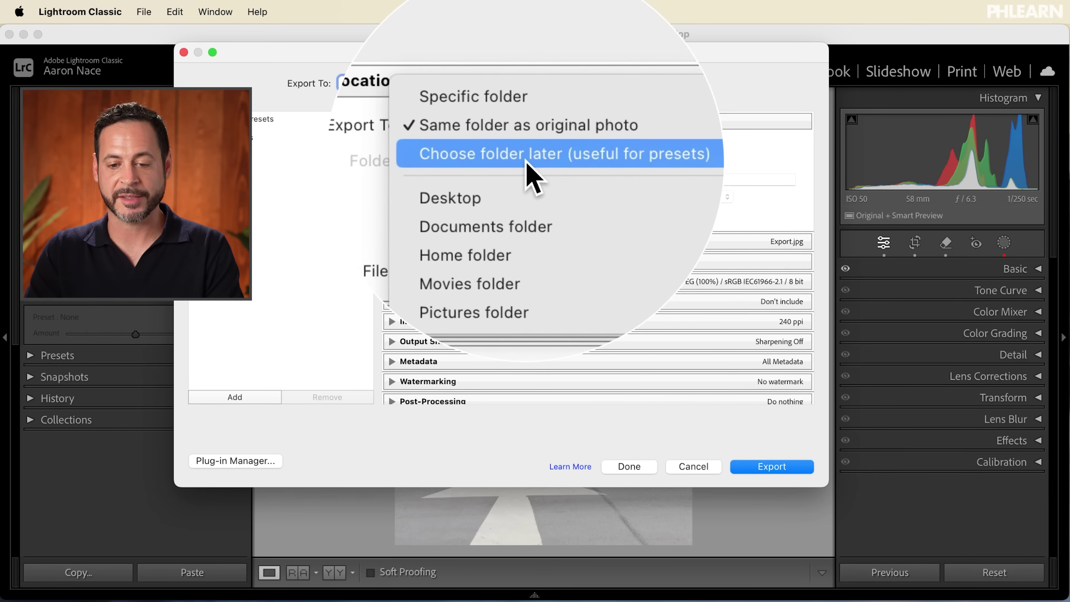
click(528, 158)
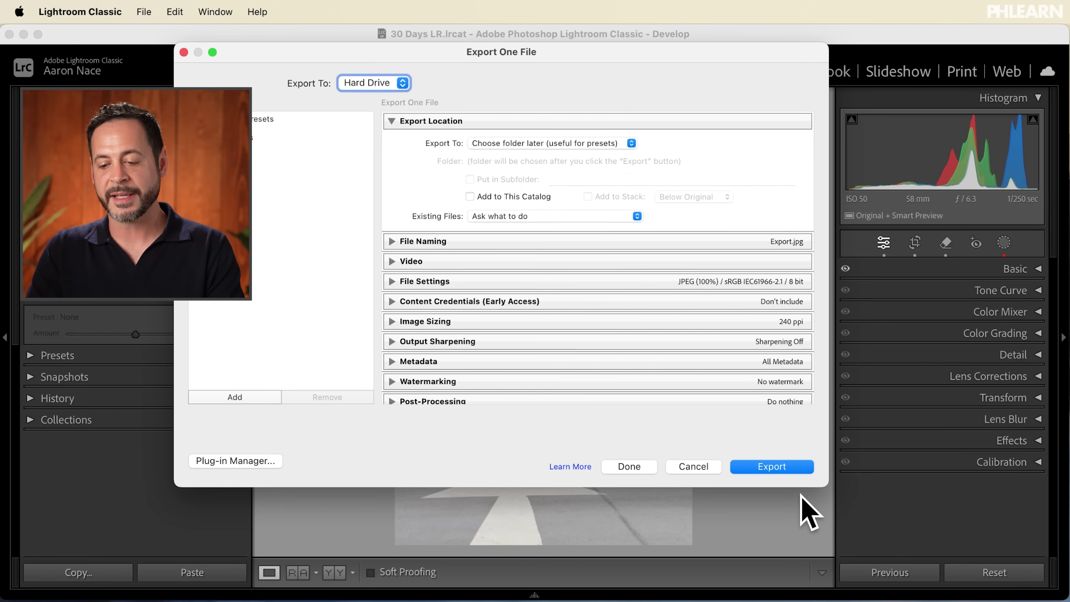
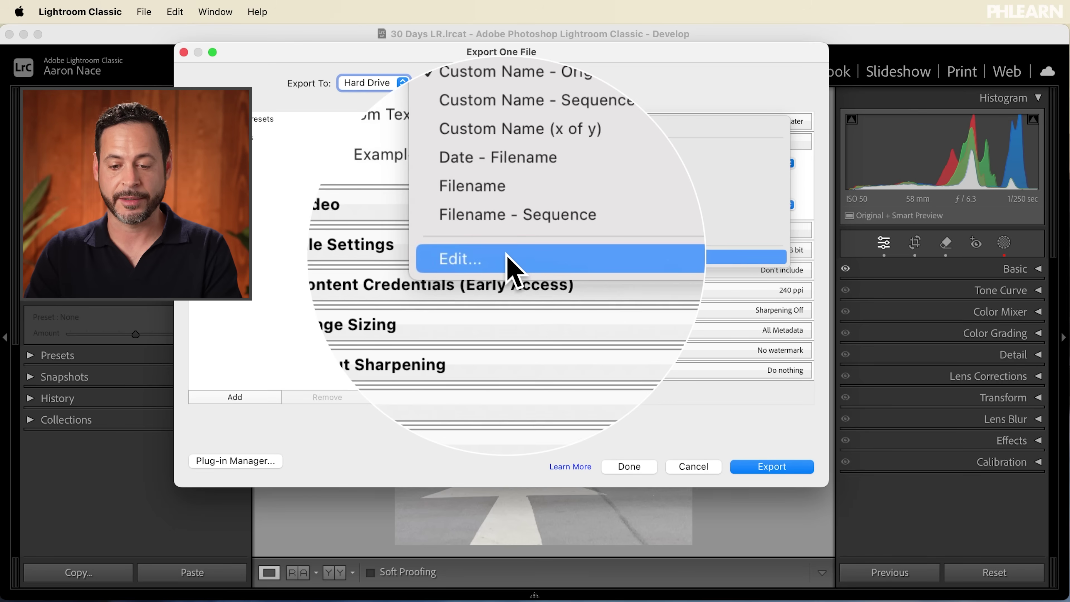
Edit the export filename template so it contains the Filename token.
click(506, 254)
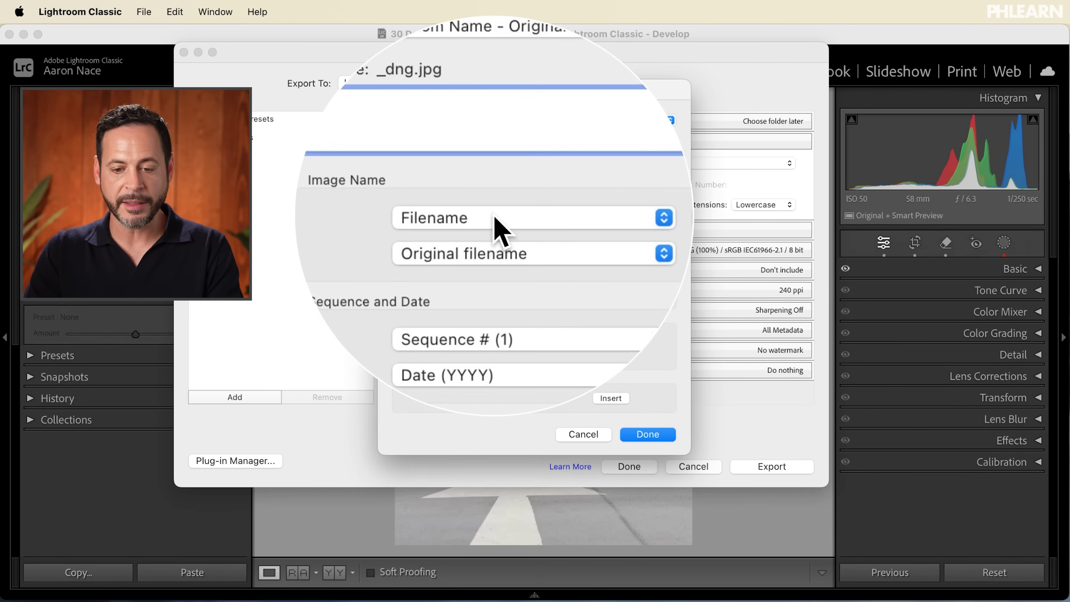
click(513, 218)
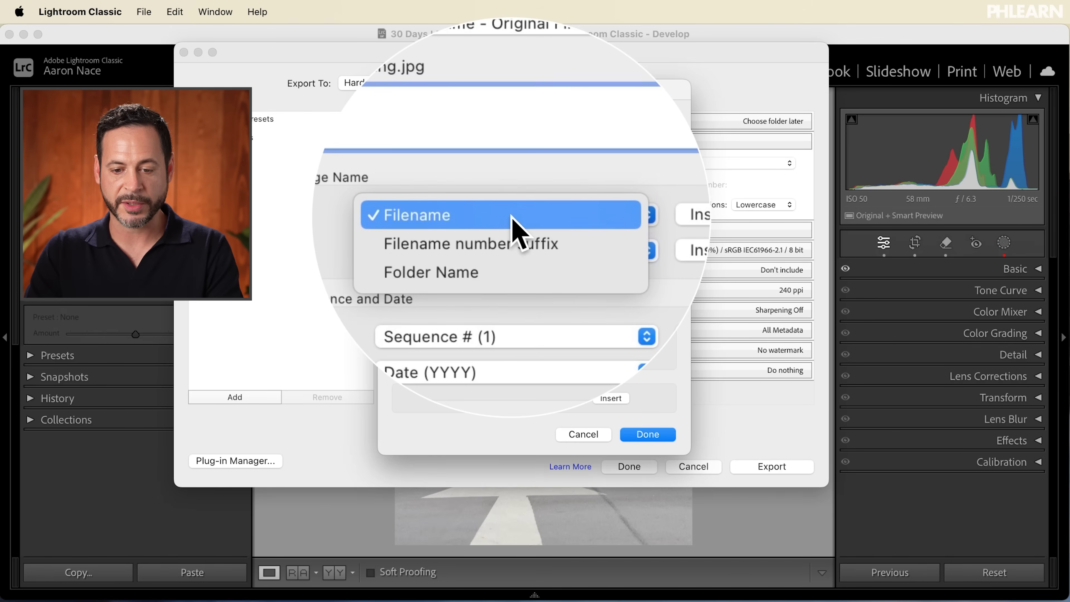
click(513, 217)
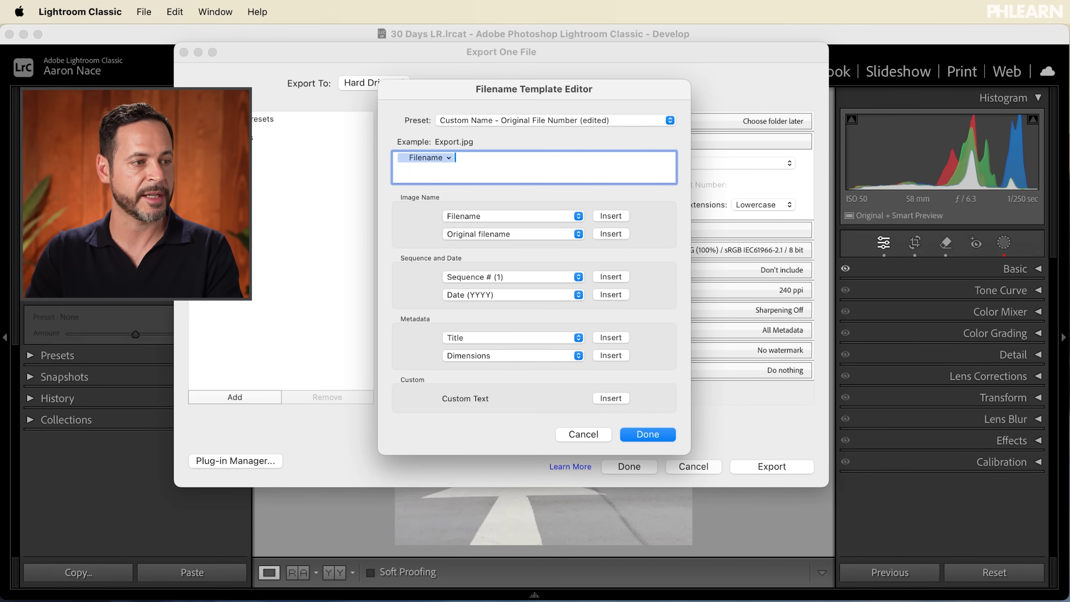
Check the source file's name in Finder, close that window, and append a hyphen and Custom Text to the filename template.
key(super+Tab)
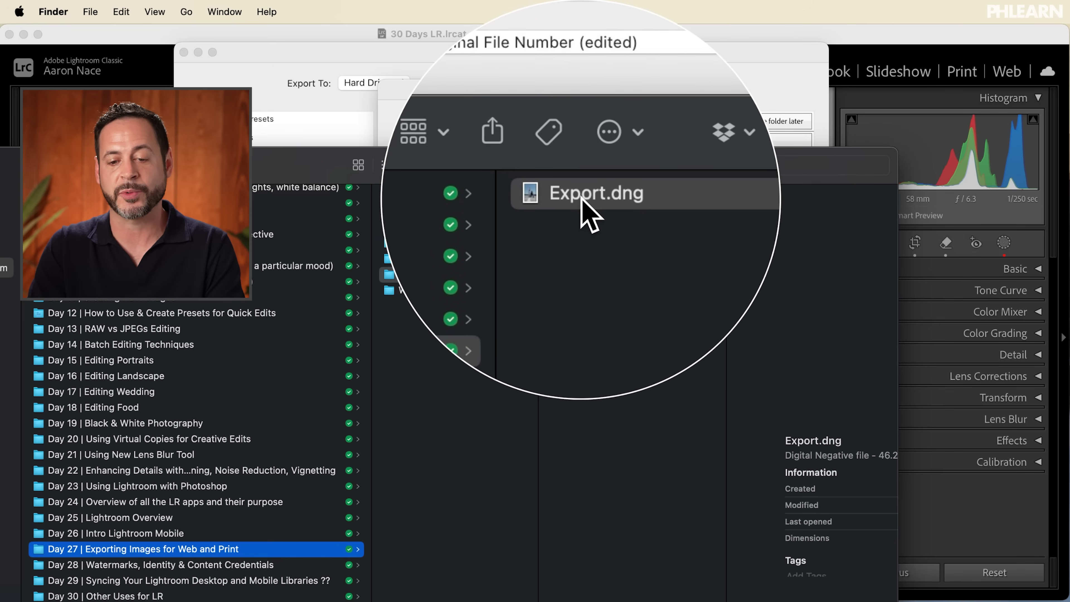
key(super+w)
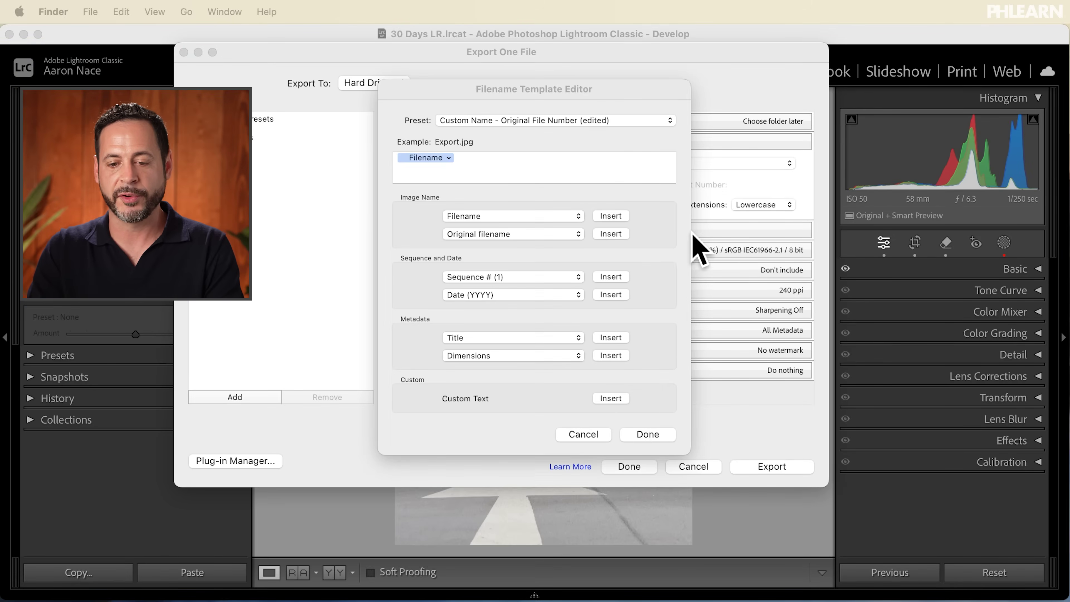
click(603, 94)
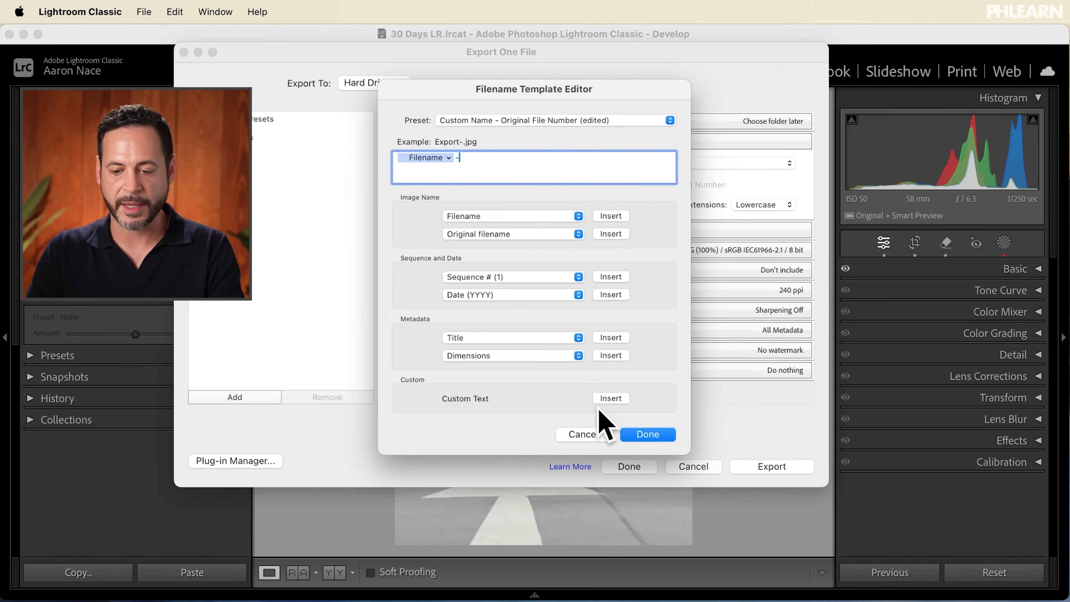
click(609, 398)
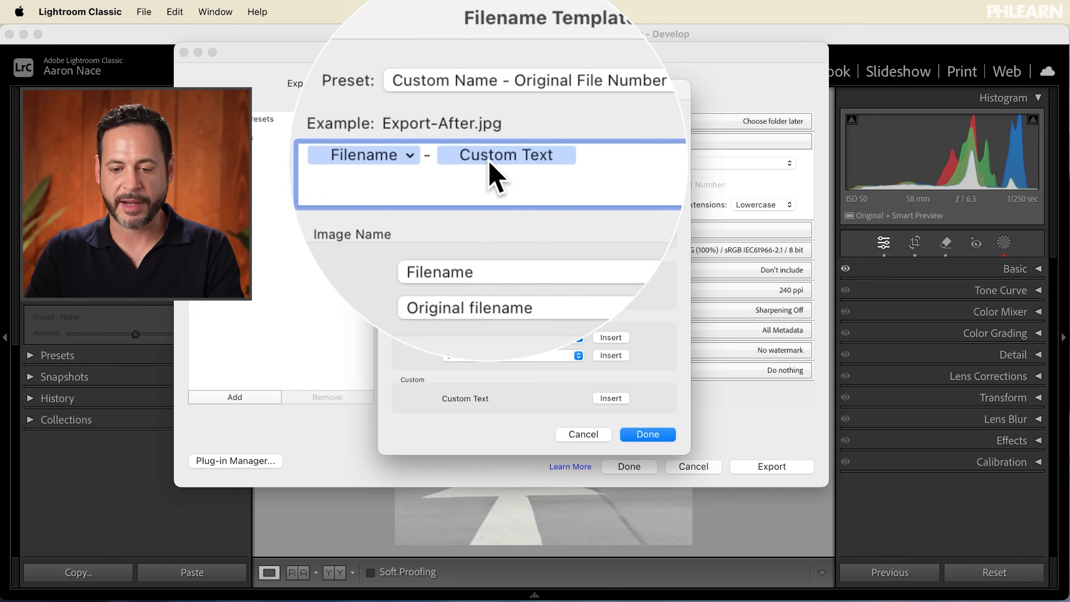
Confirm the filename template and set the export's custom text to "Final-Color".
click(648, 434)
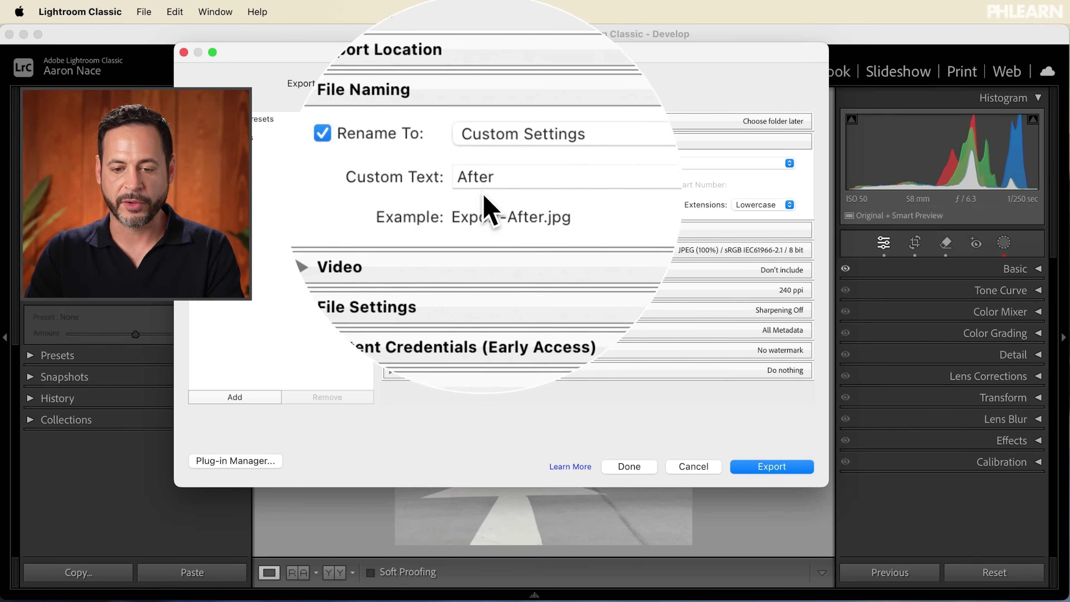
double_click(495, 183)
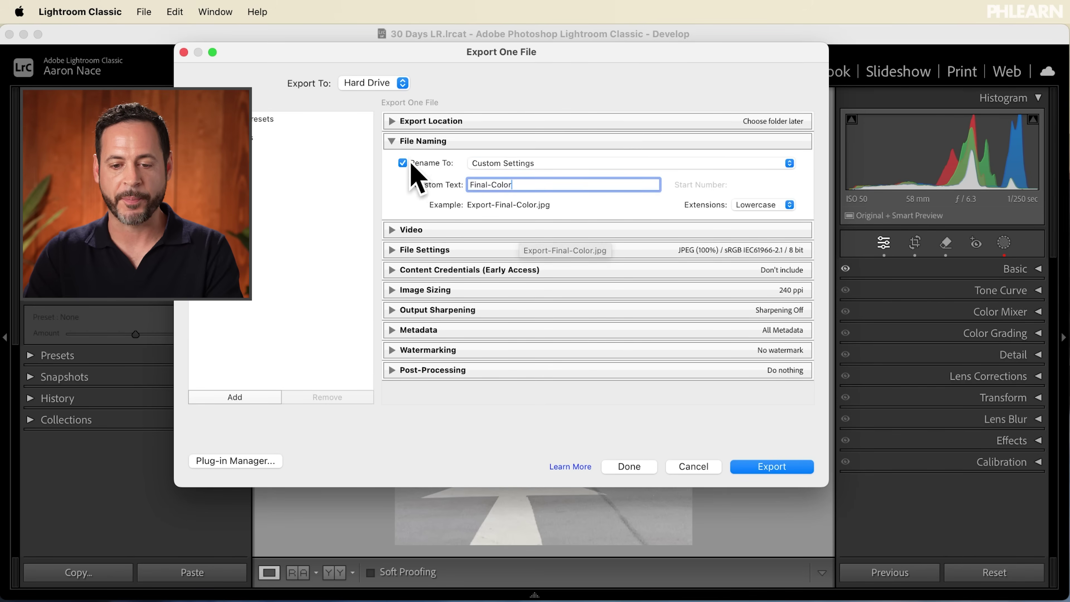
click(392, 143)
Review the export's video options and file settings, check the available image formats and keep JPEG.
click(392, 161)
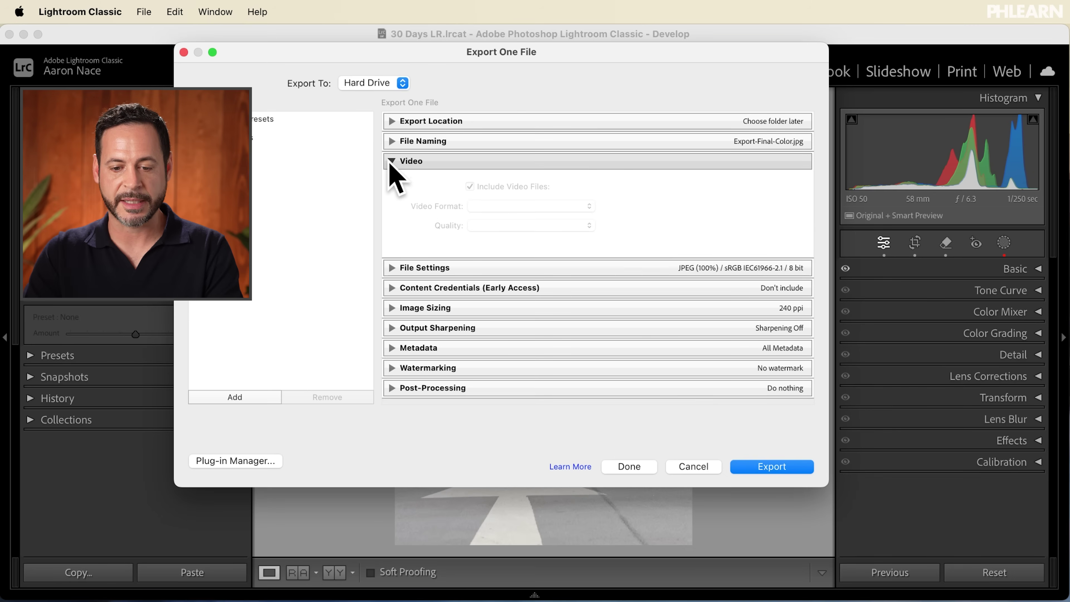
click(392, 161)
click(392, 181)
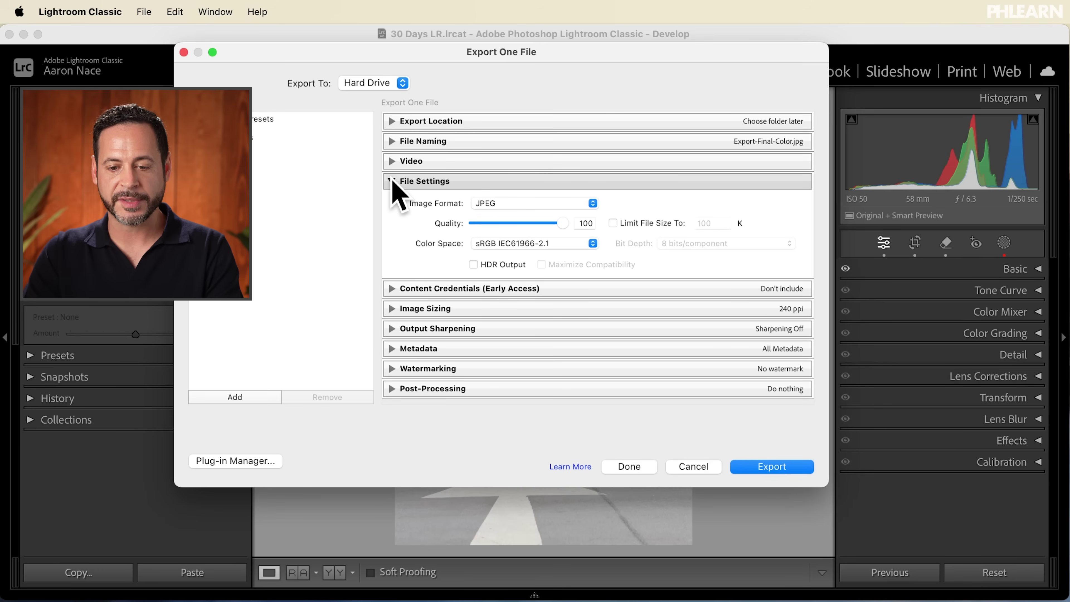
click(505, 205)
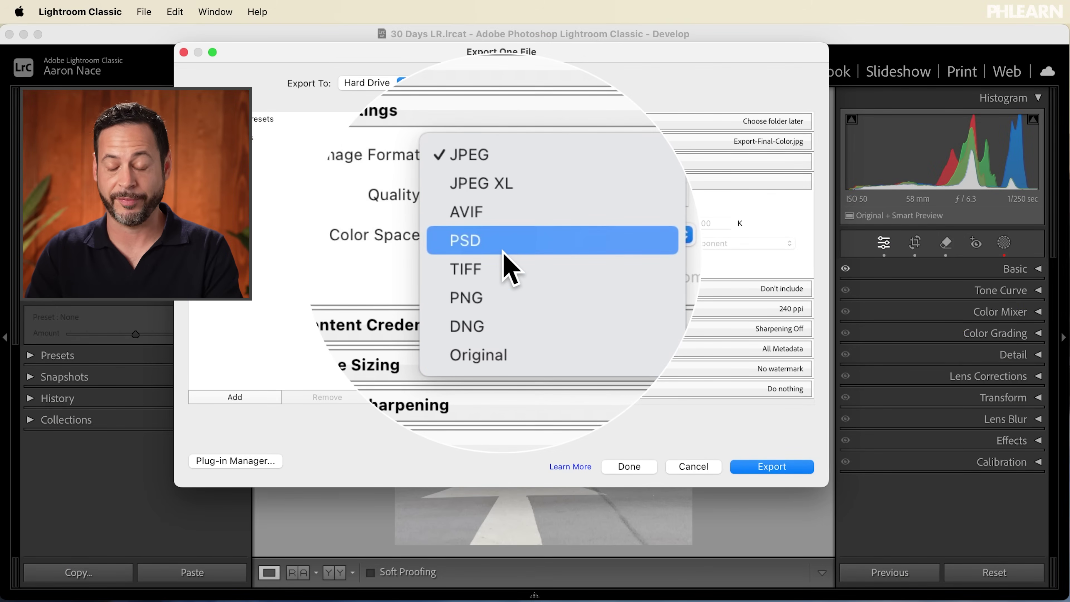
click(504, 207)
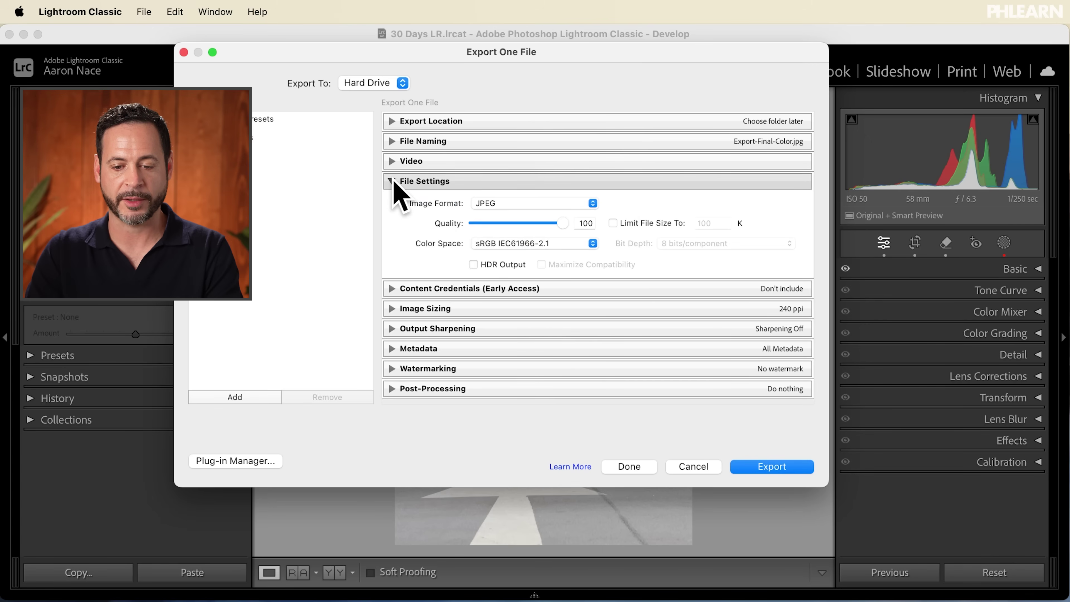
click(392, 181)
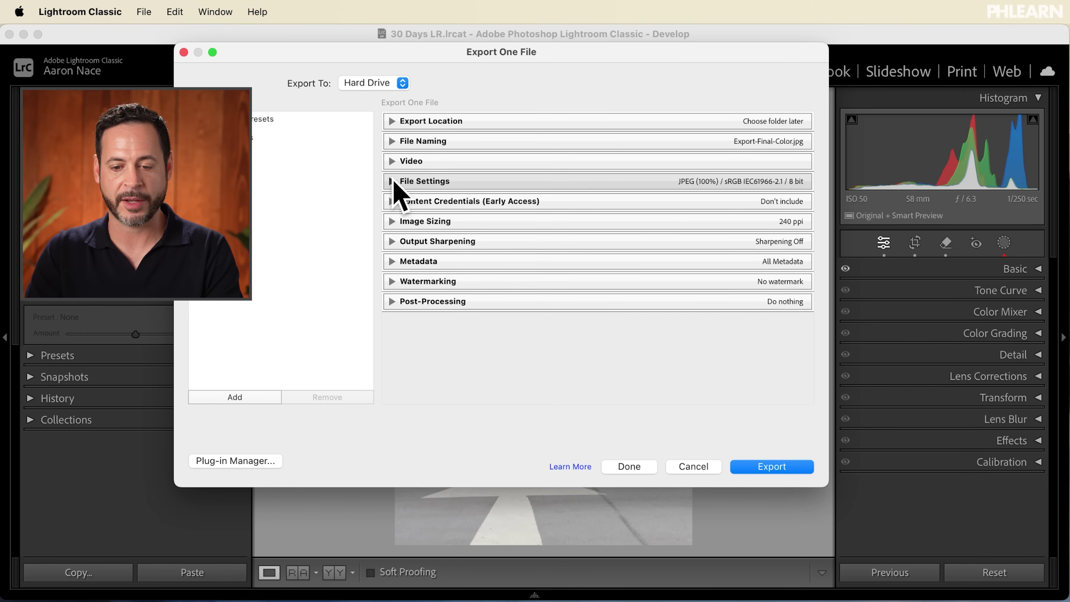
Set the export's Content Credentials option to "Attach to files".
click(391, 201)
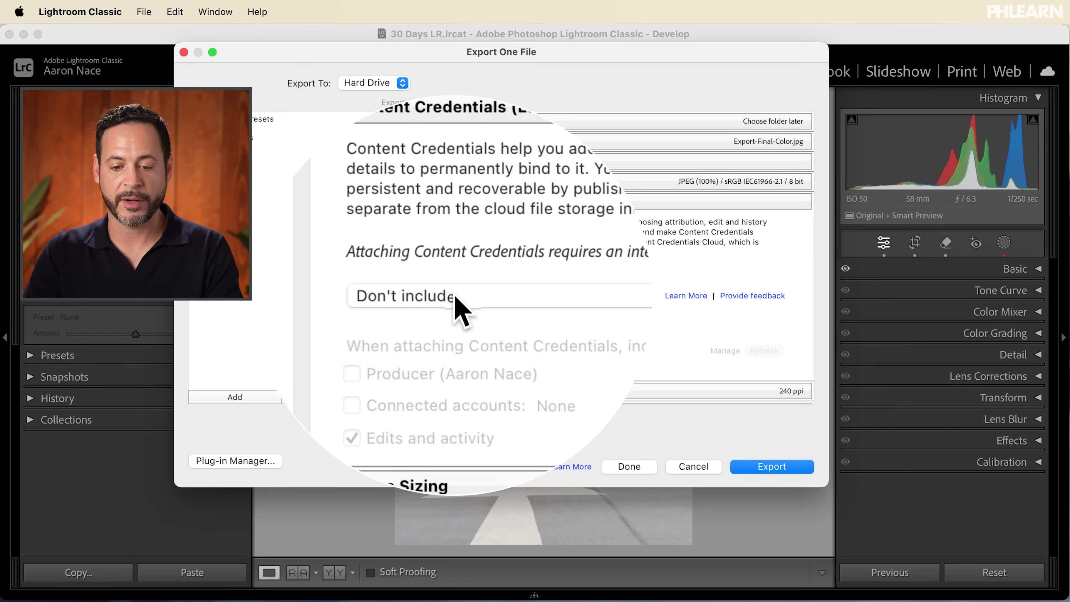
click(462, 301)
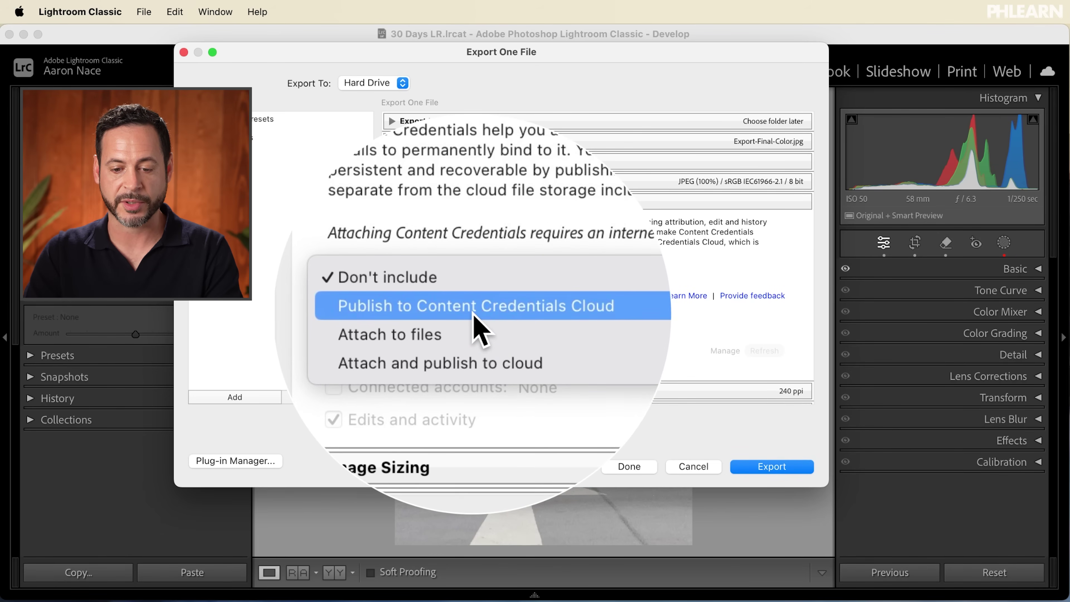
click(477, 332)
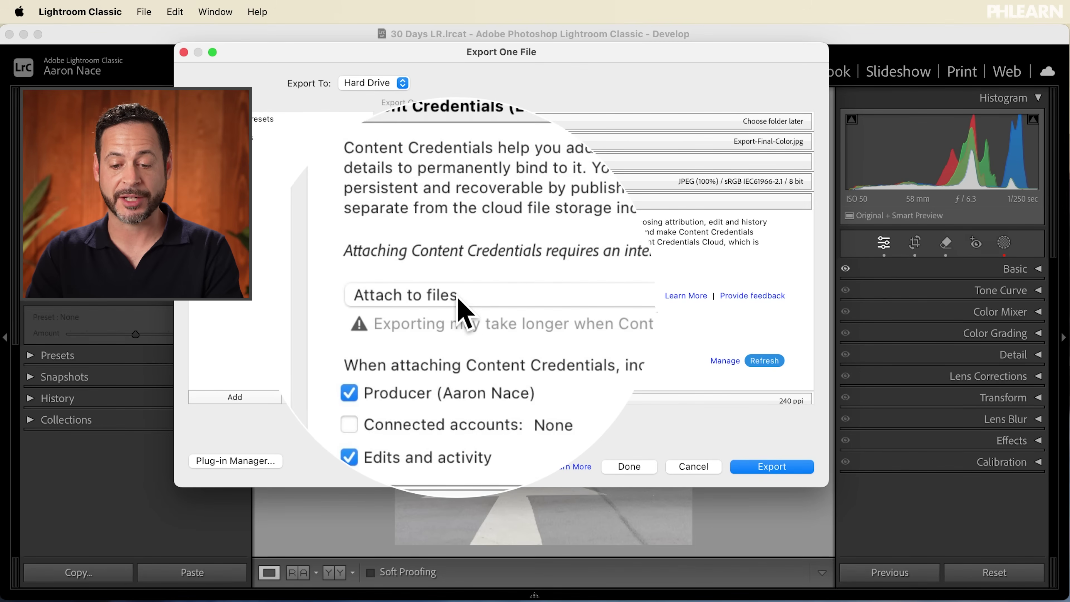
click(409, 202)
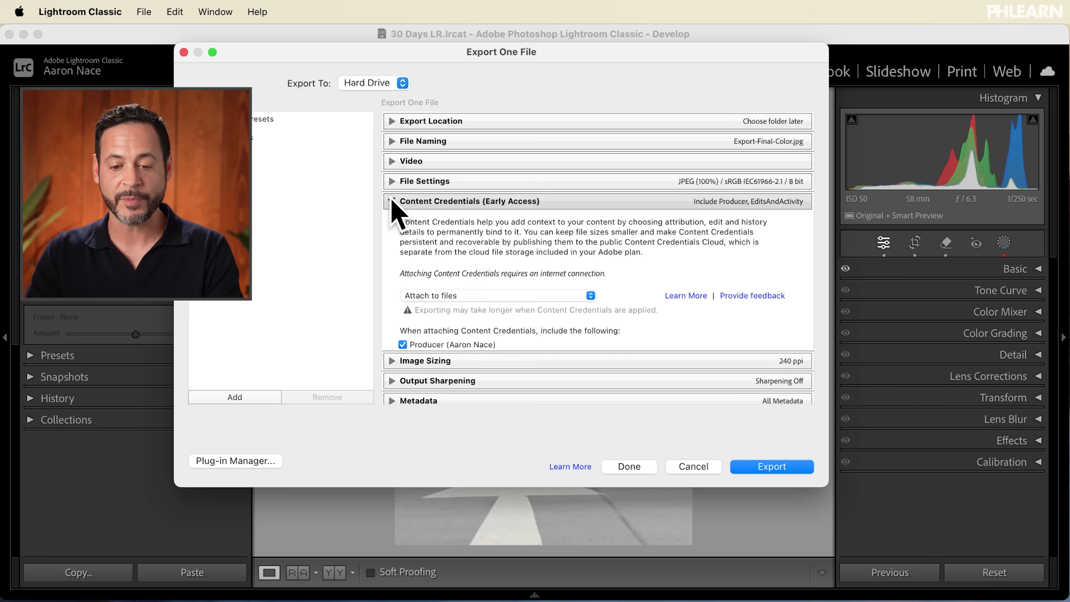
Review the export's image sizing, output sharpening, metadata and post-processing options, including the choices for what happens after export.
click(392, 223)
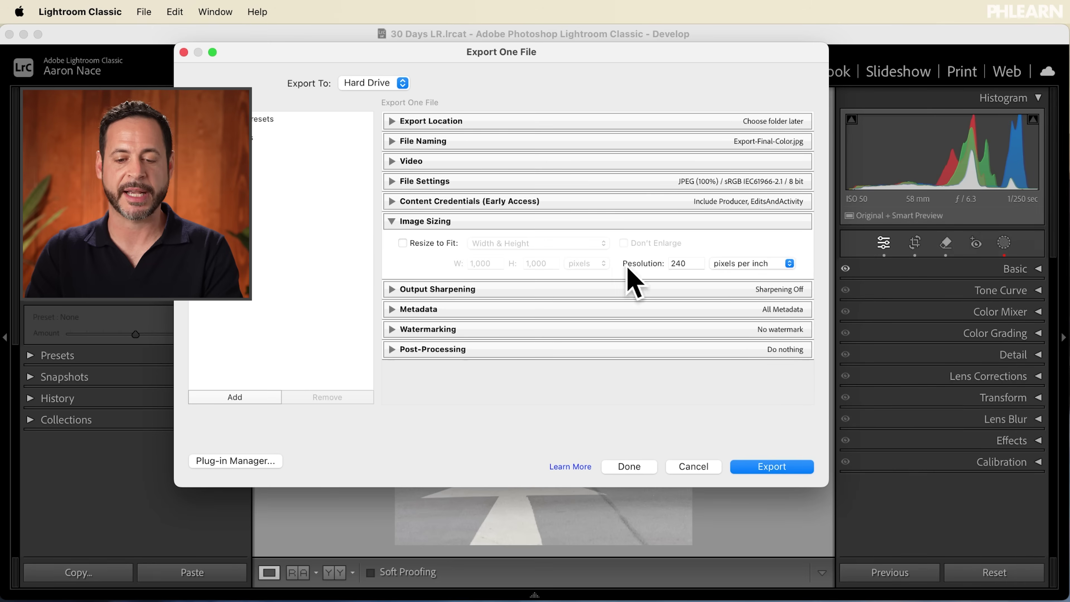
click(392, 221)
click(393, 243)
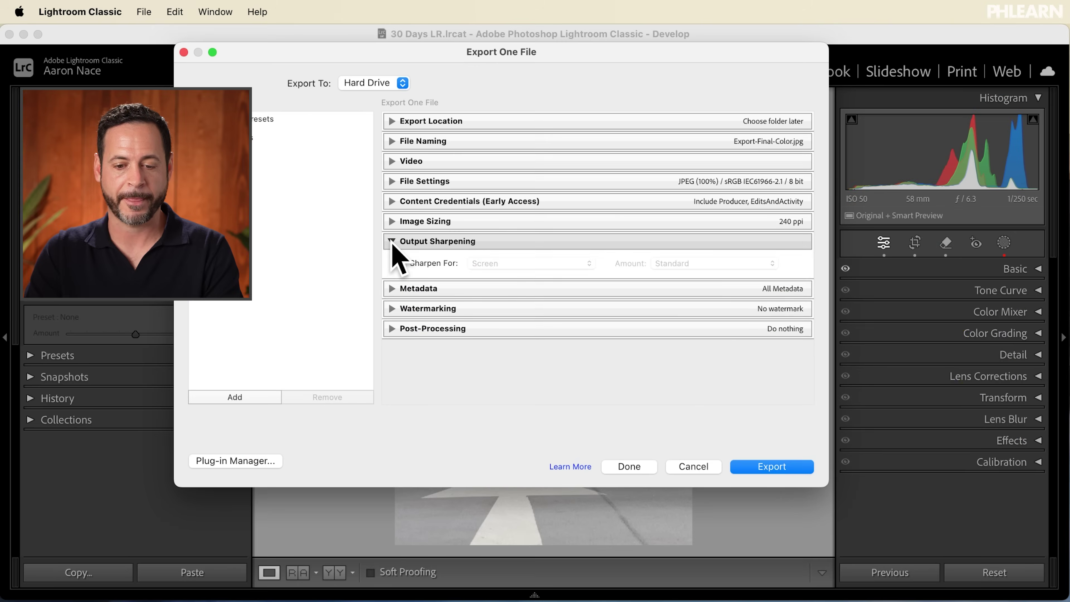
click(391, 241)
click(391, 261)
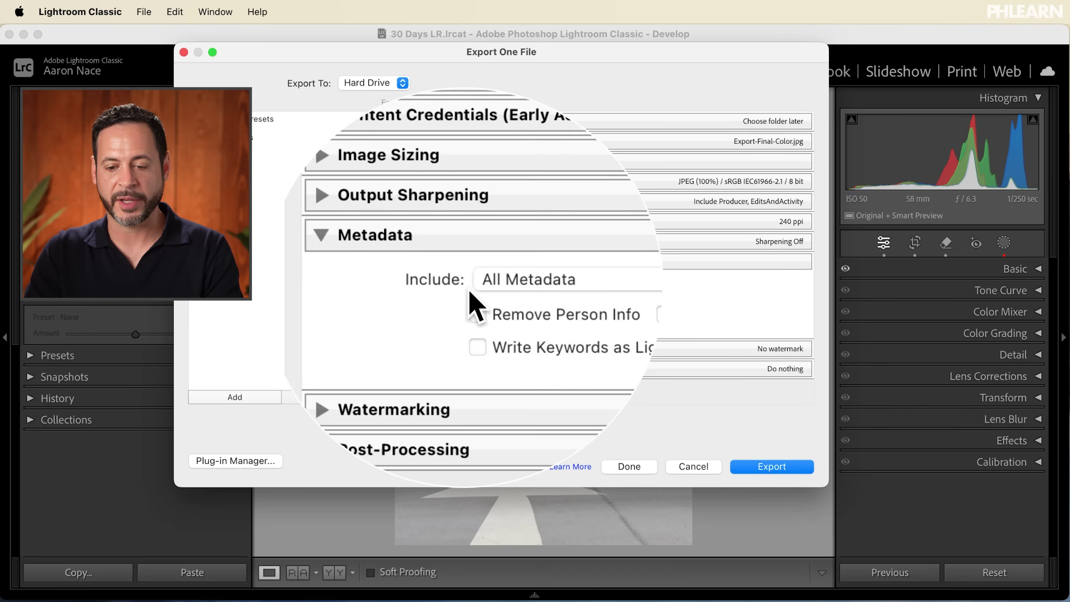
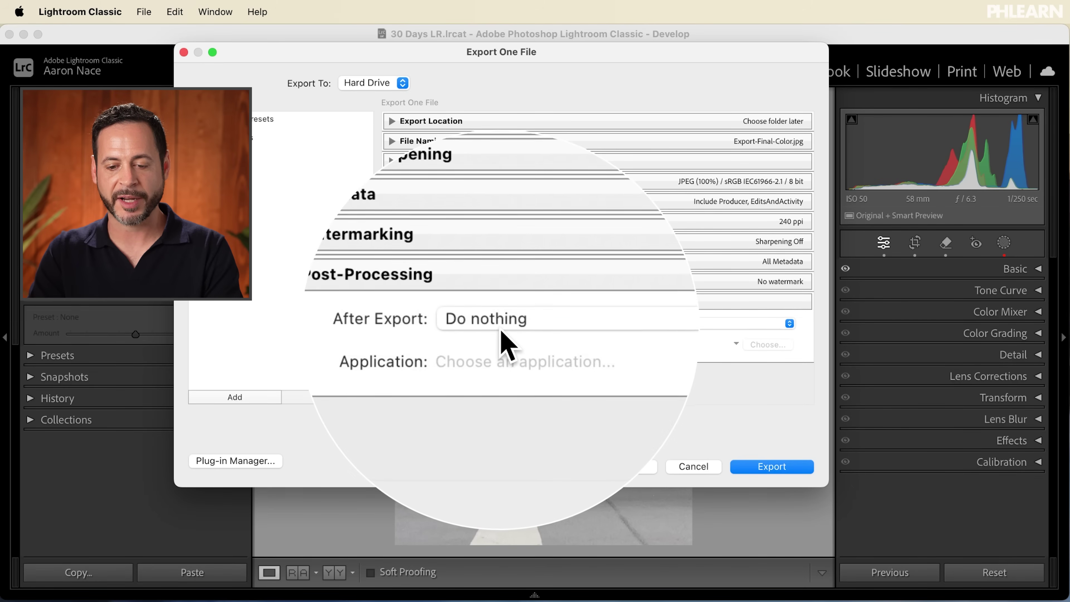
click(504, 323)
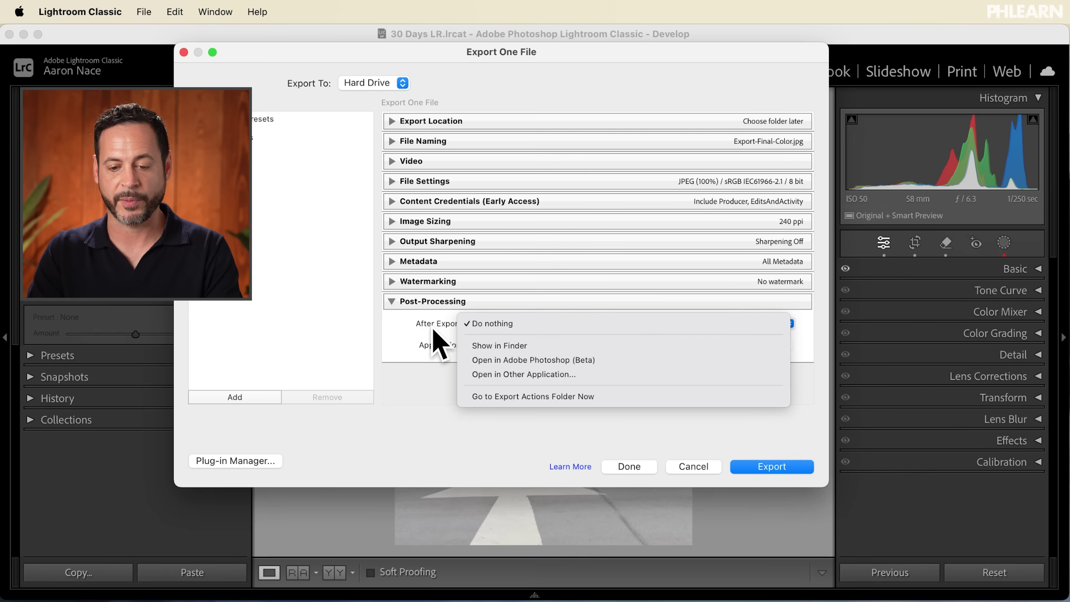
click(396, 321)
click(391, 301)
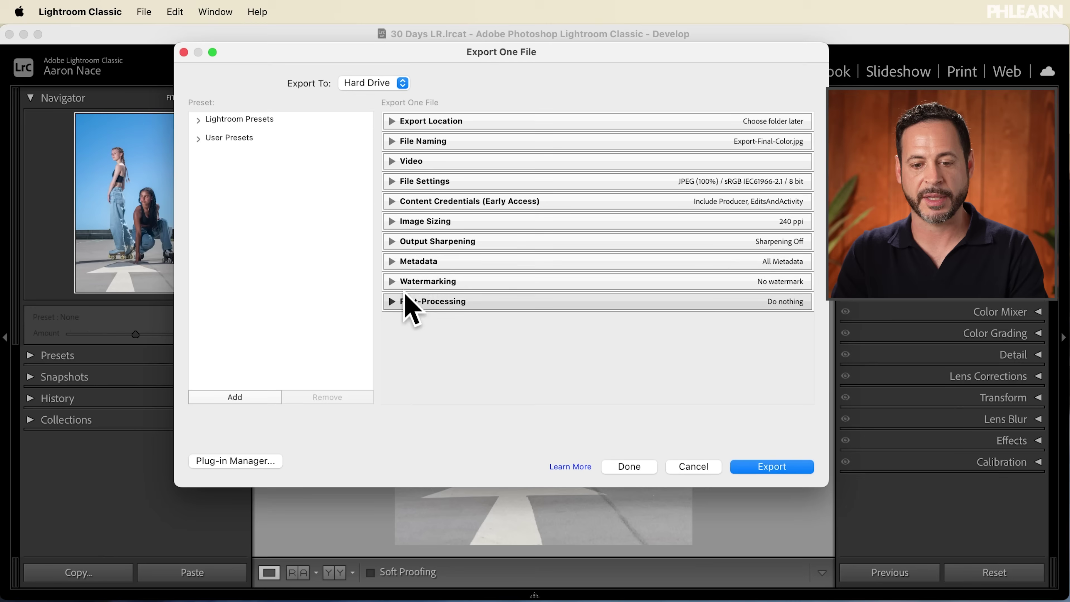
Check the image sizing options and save the current export settings as a preset in the User Presets folder.
click(391, 222)
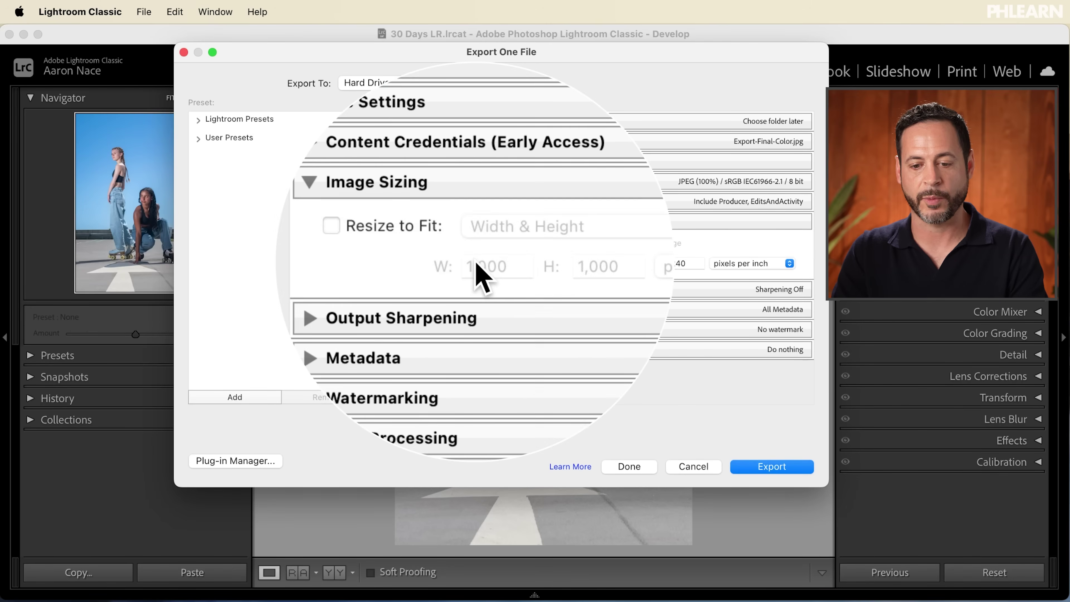
click(237, 397)
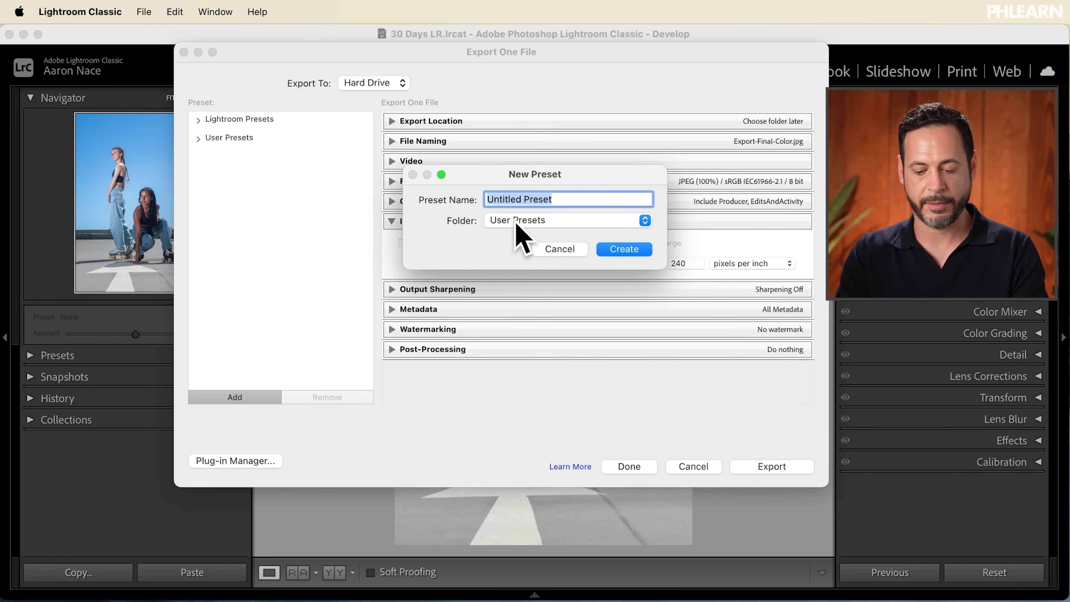
click(628, 245)
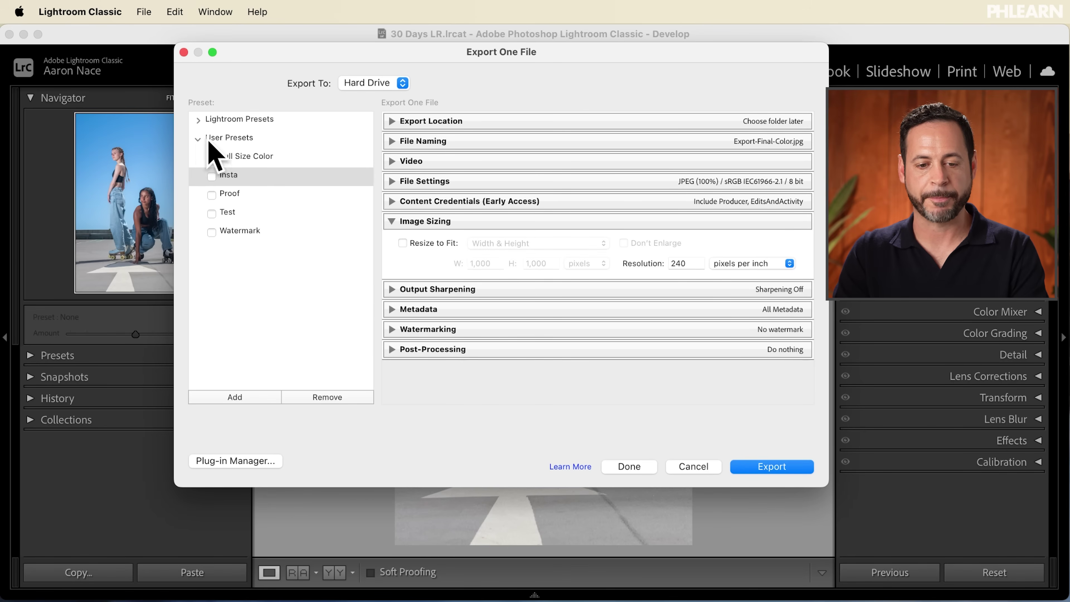
click(198, 138)
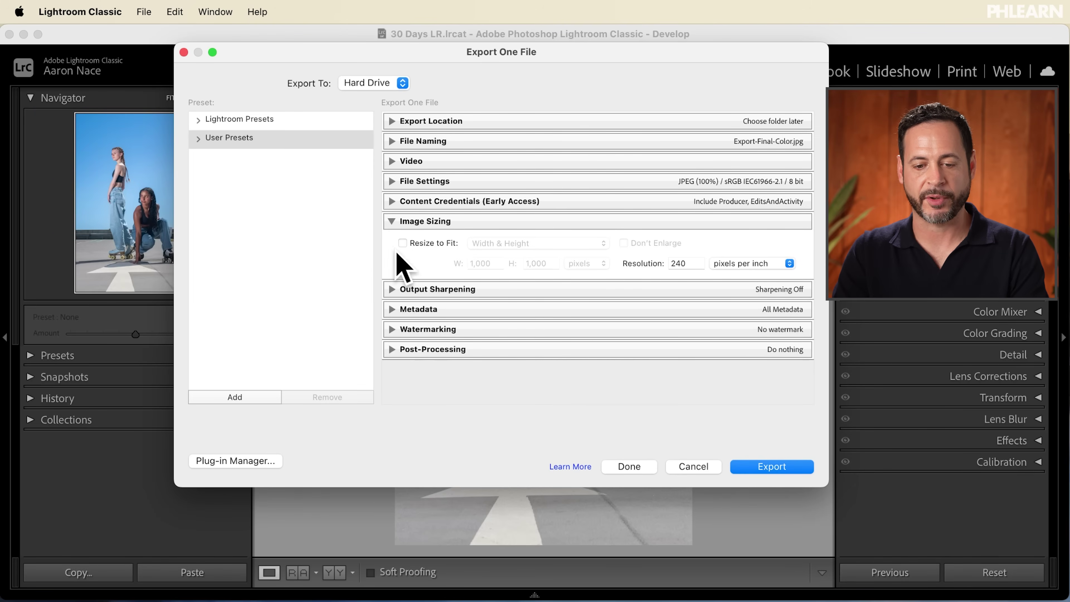
Recheck the file naming and export location, and export the photo to Day 27's Sample Images folder.
click(391, 222)
click(391, 141)
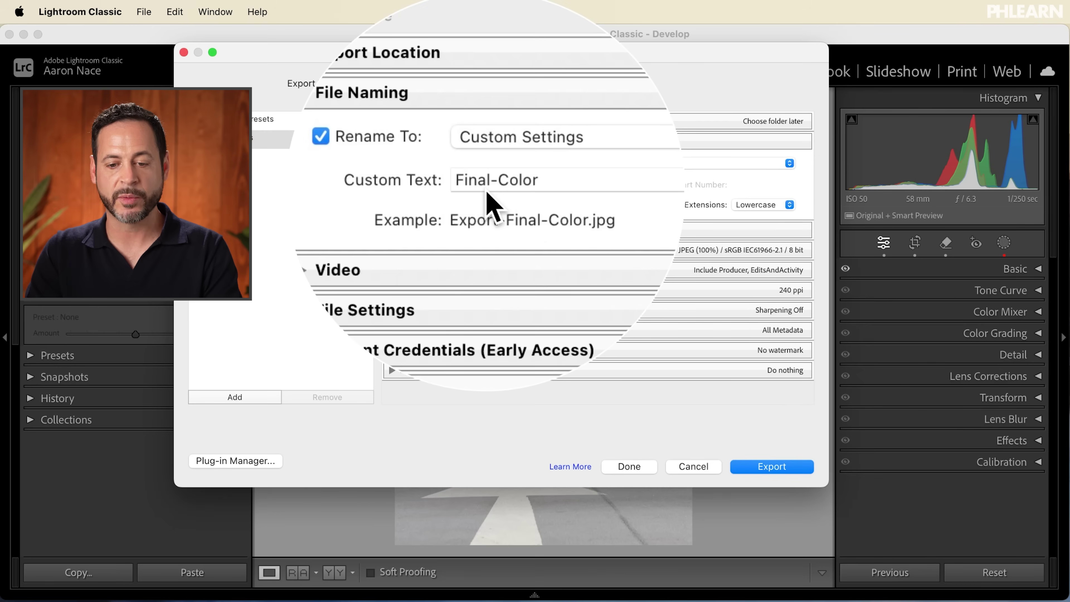
click(398, 120)
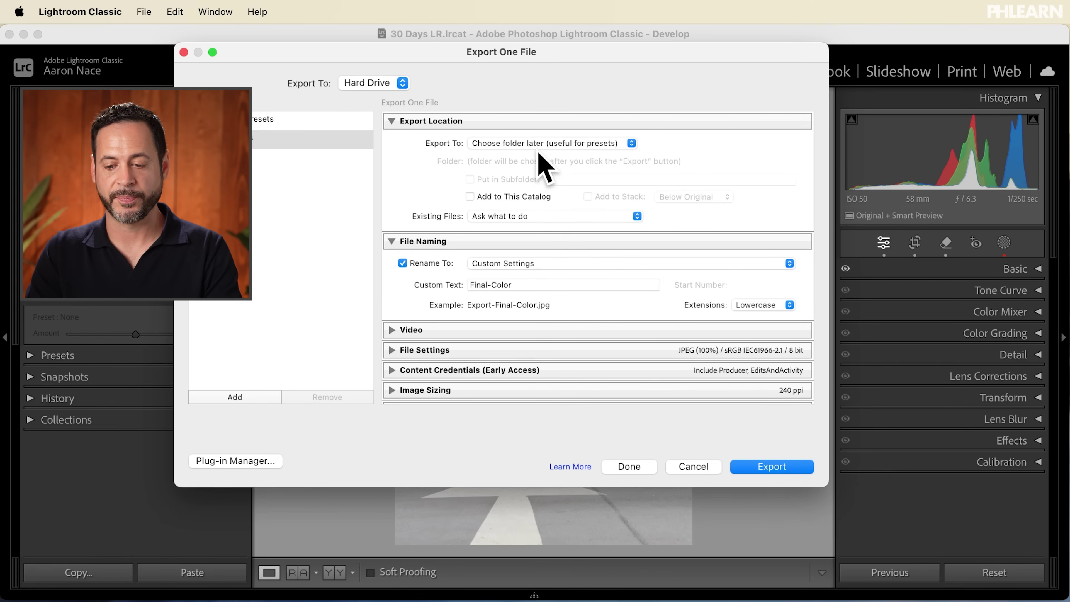
click(764, 466)
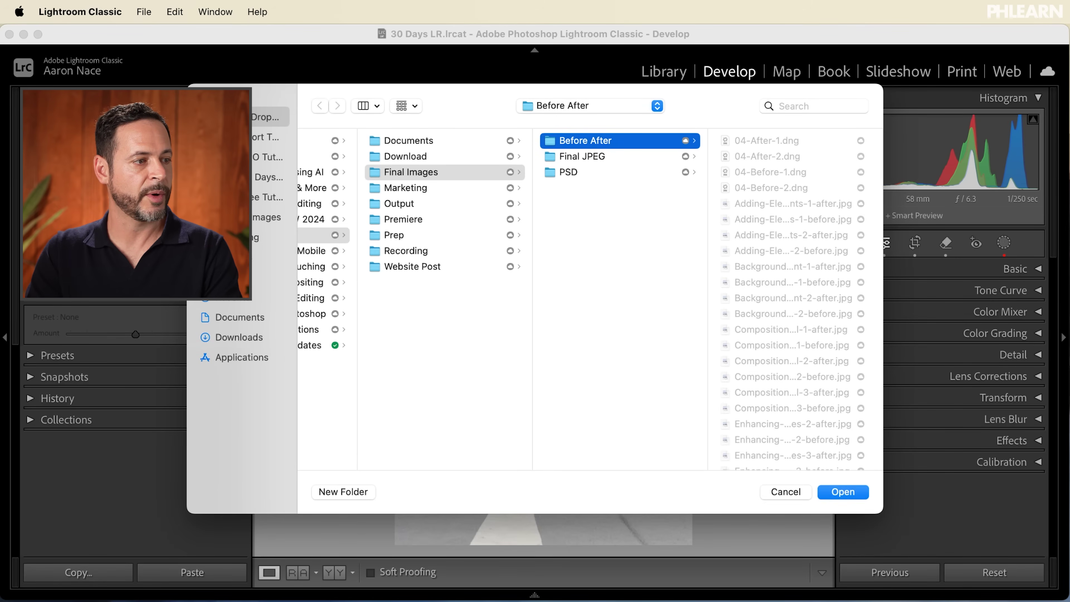
drag(523, 229, 563, 241)
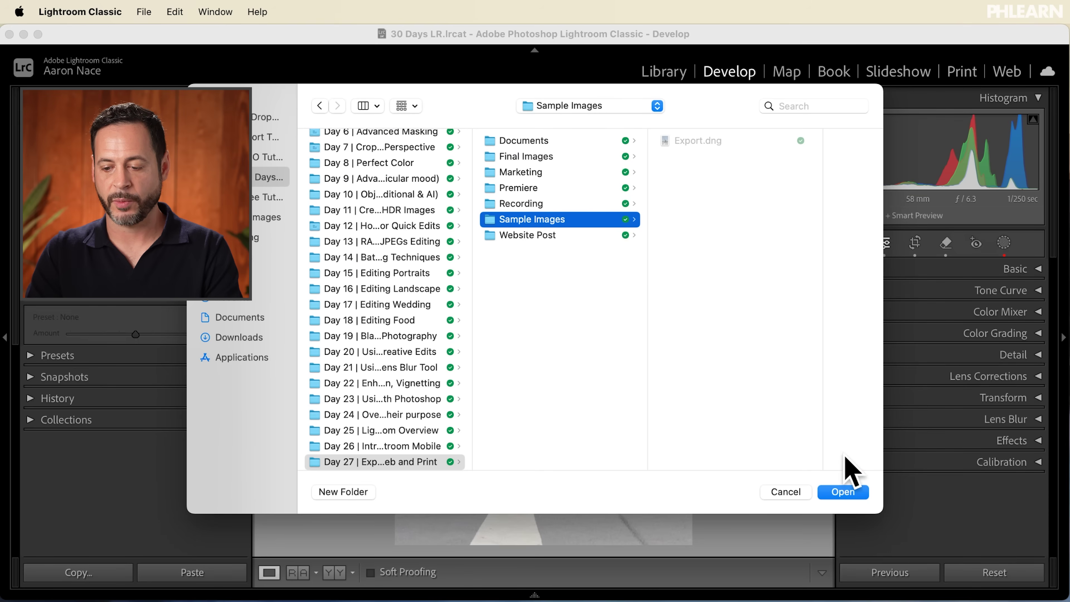
click(844, 492)
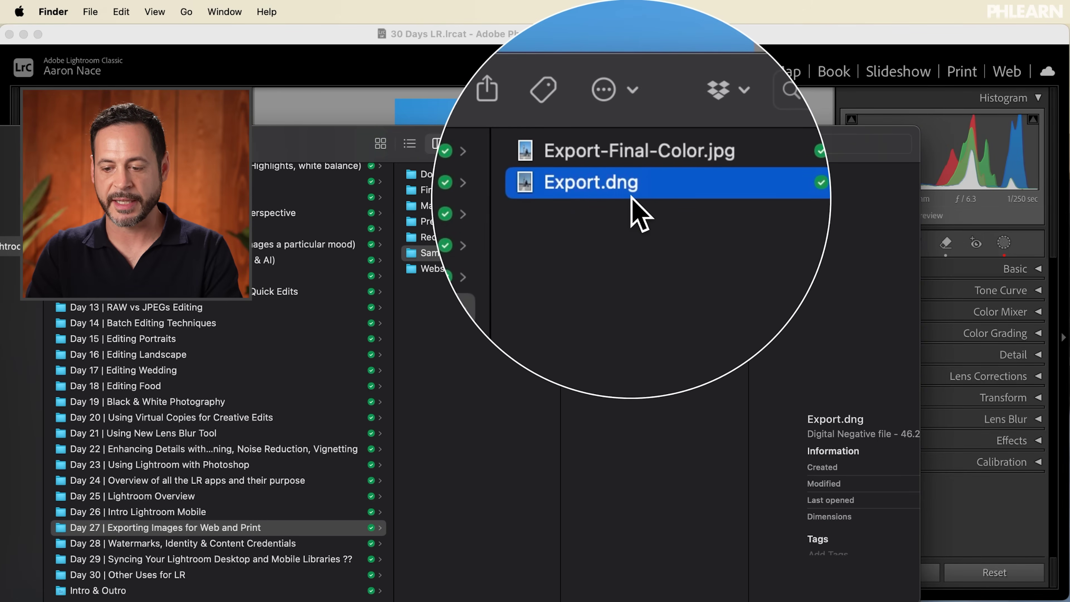
Preview the exported file Export-Final-Color.jpg in Finder and close the preview.
click(653, 173)
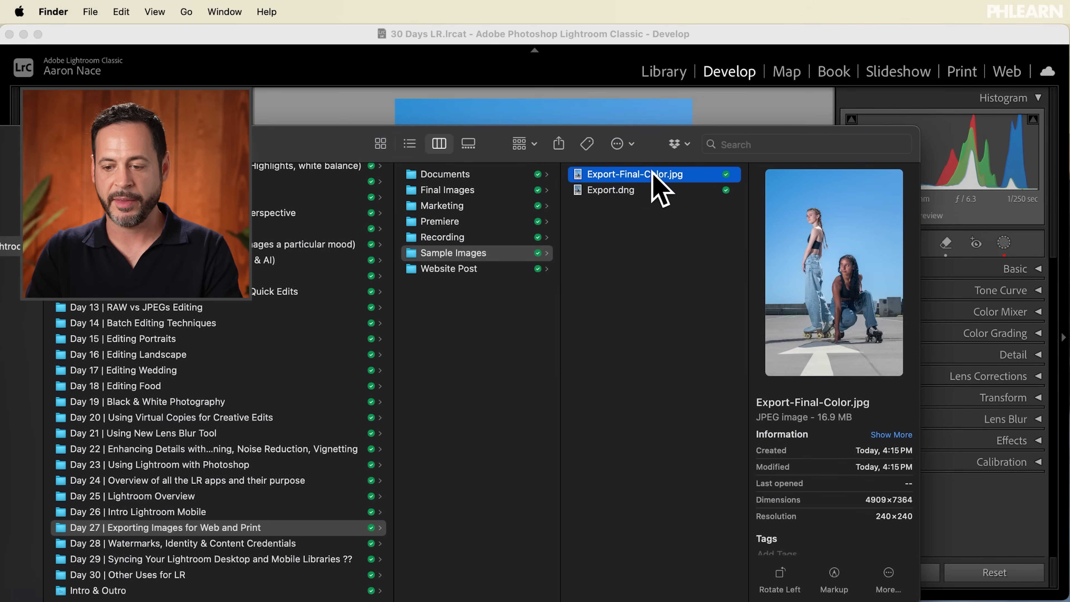
key(space)
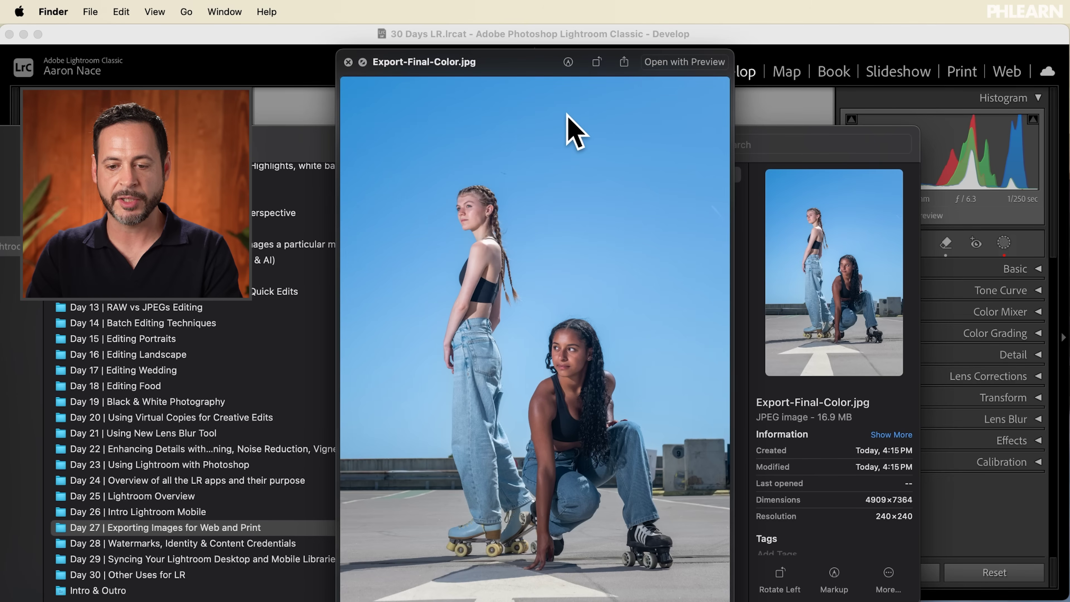
key(space)
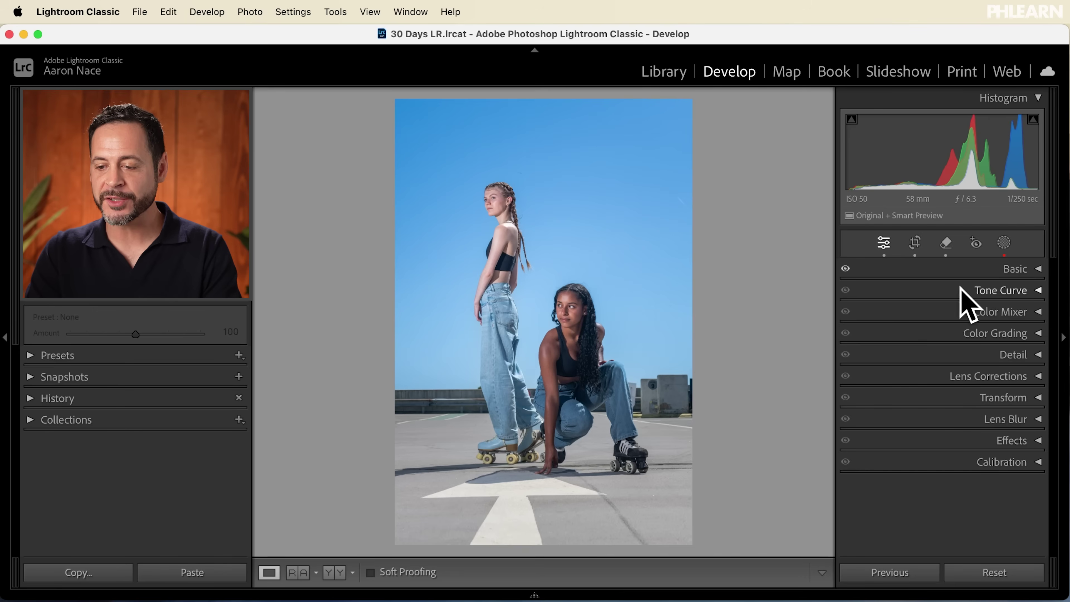
Convert the photo to black and white and set its Black & White Mix to Red +5, Orange +4 and Blue about -22.
click(1015, 269)
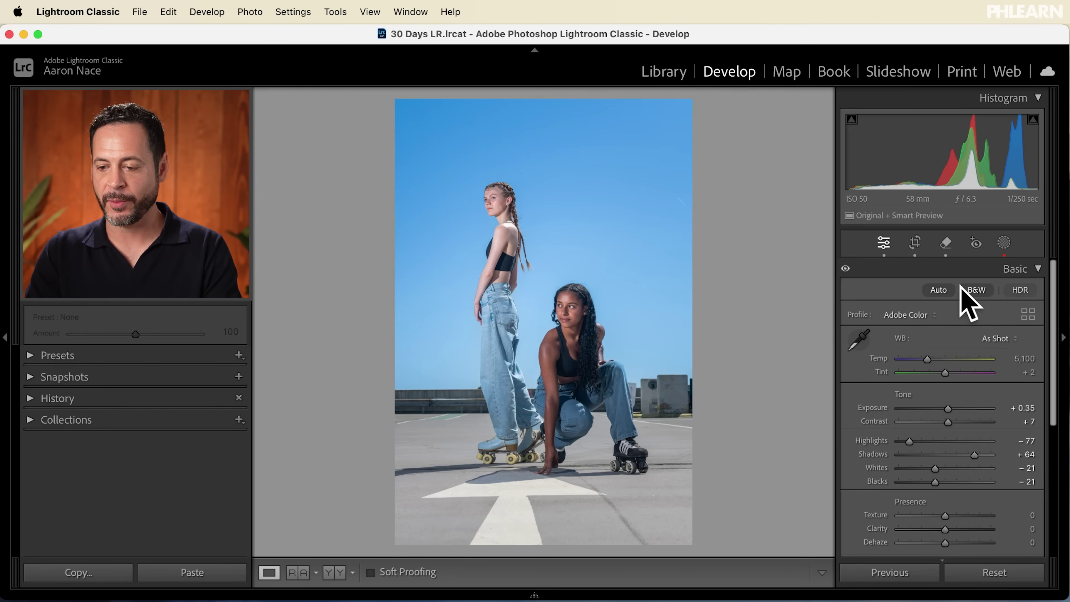
click(969, 291)
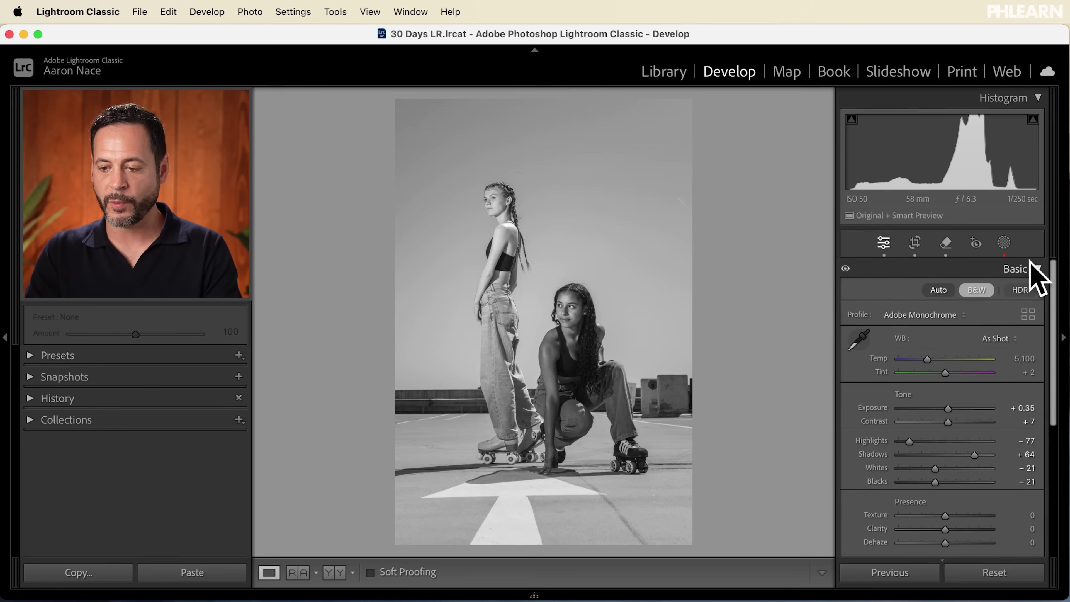
click(1030, 269)
click(1014, 312)
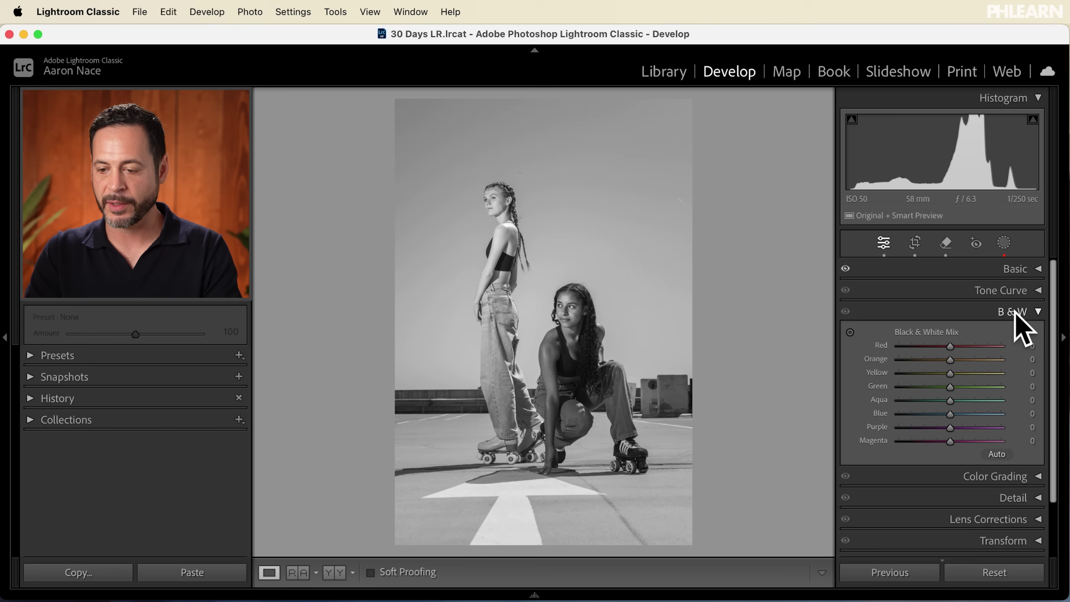
mouse_move(951, 345)
mouse_down()
mouse_move(989, 346)
mouse_move(954, 344)
mouse_move(918, 362)
mouse_move(942, 359)
mouse_up()
drag(950, 411, 940, 412)
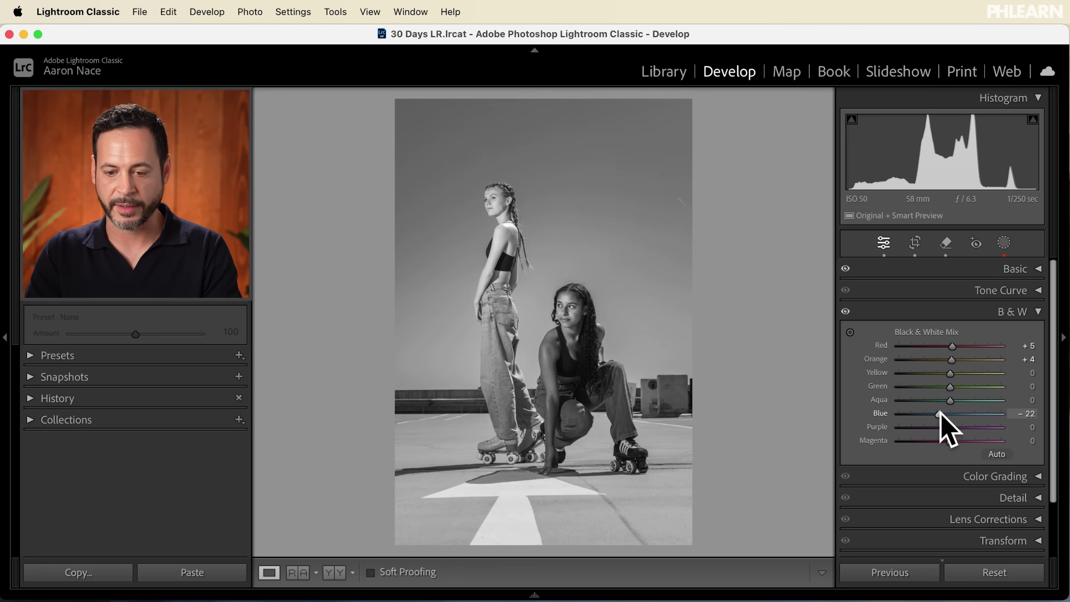
click(1015, 310)
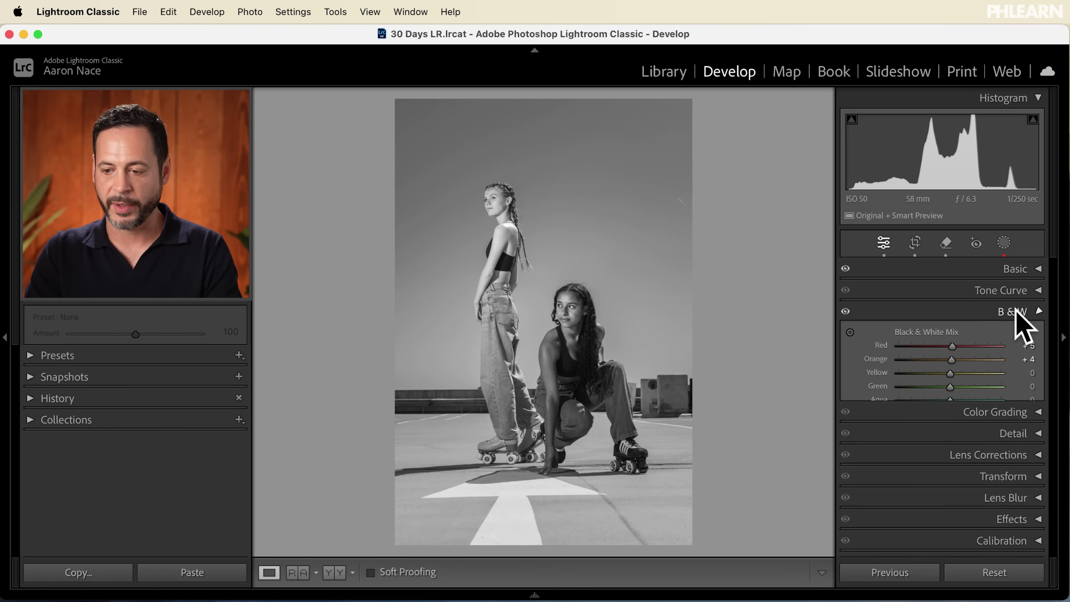
Set the black-and-white photo's Contrast to -33 and Clarity to +44 in the basic adjustments.
click(1019, 269)
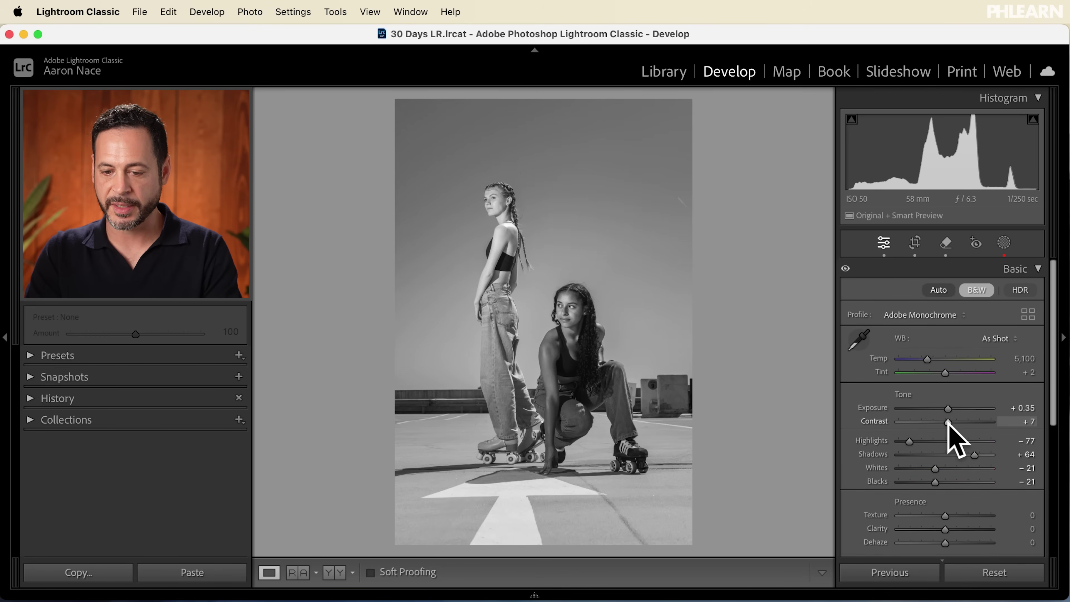
drag(944, 422, 931, 422)
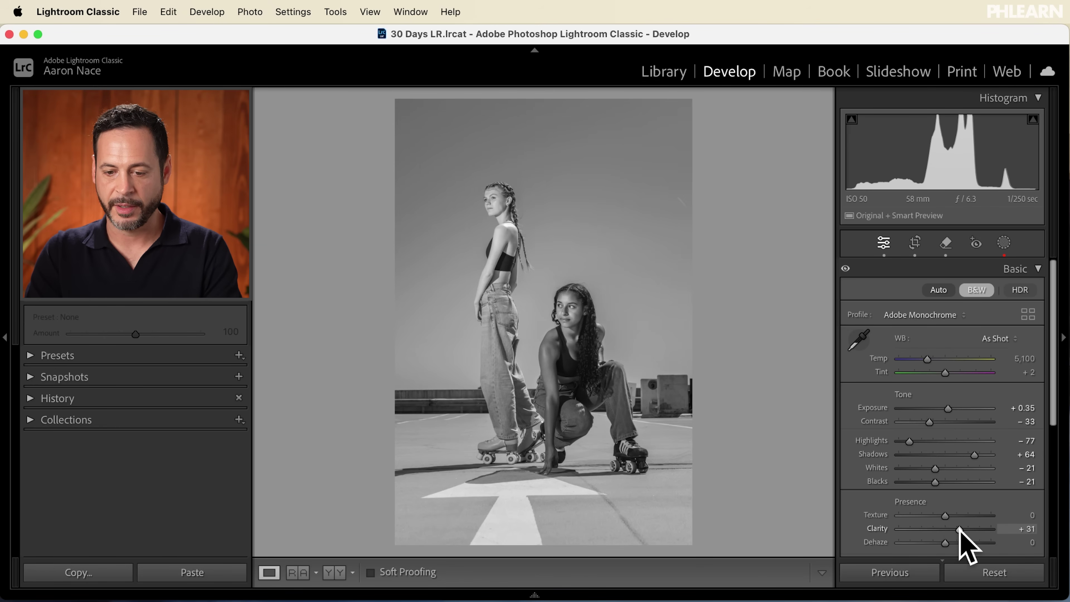
click(1023, 270)
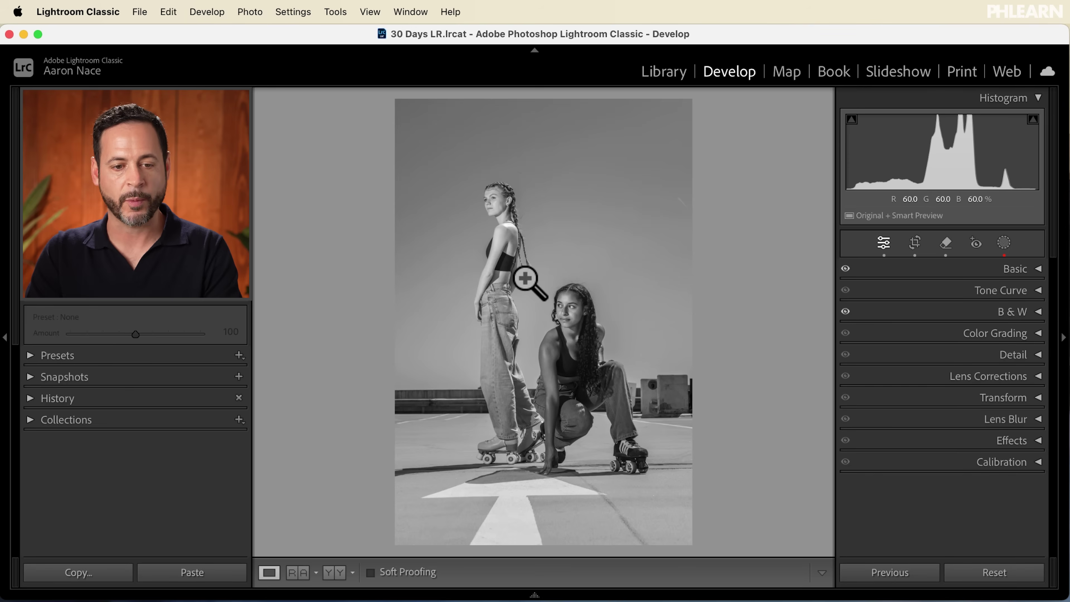
Export the black-and-white photo with the custom text Final-B&W to Day 27's Sample Images folder.
click(139, 11)
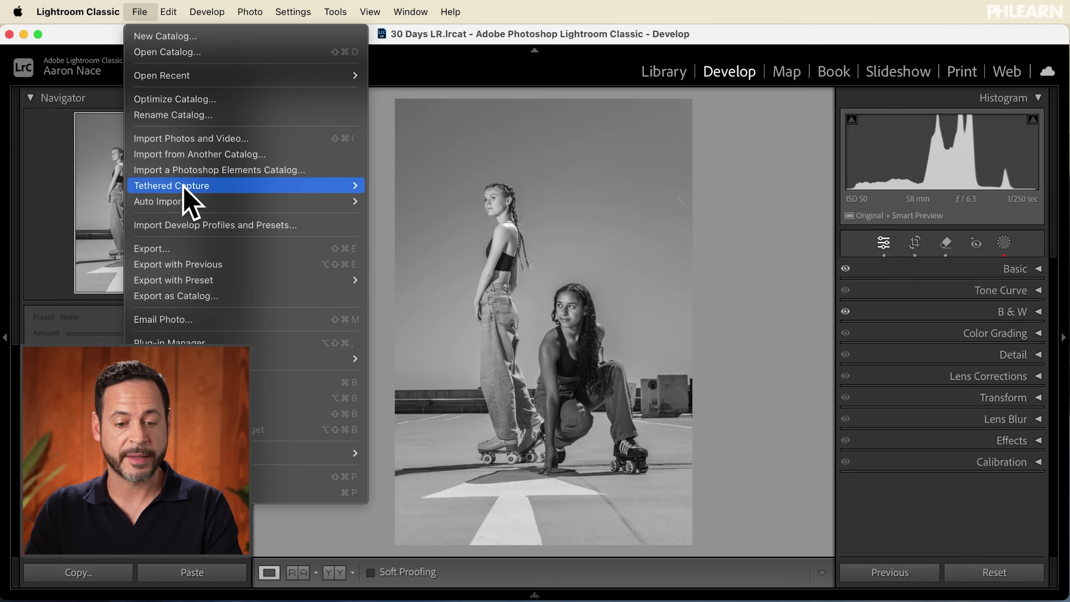
click(188, 250)
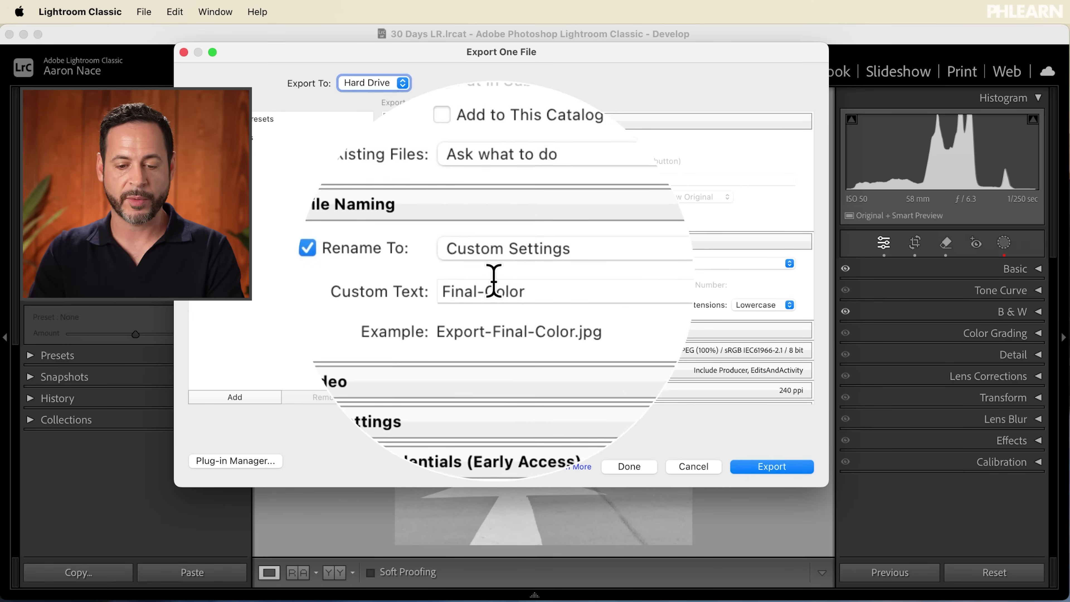
triple_click(501, 286)
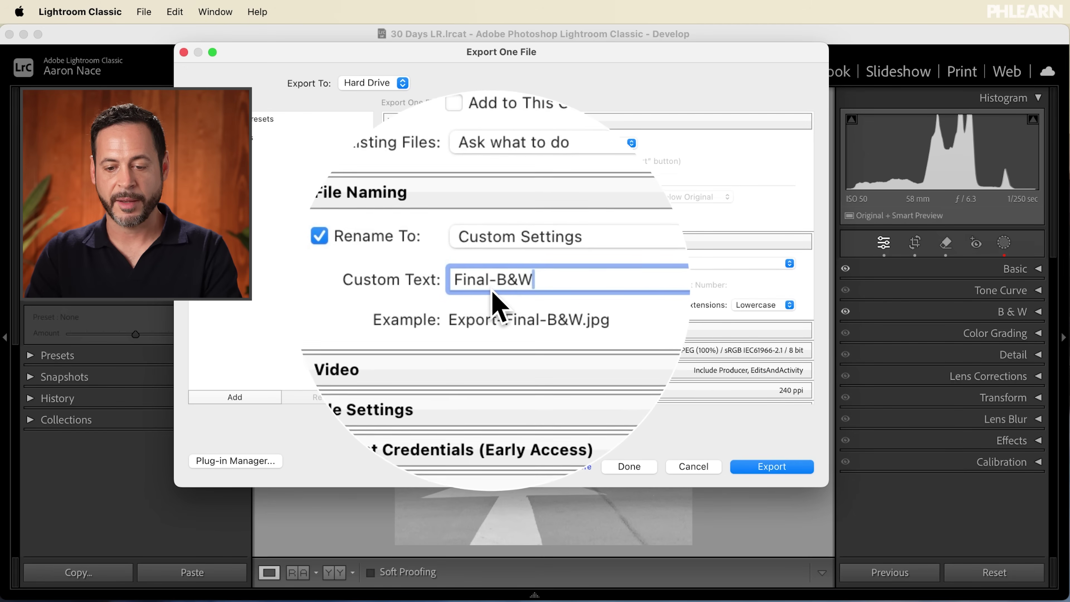
click(756, 468)
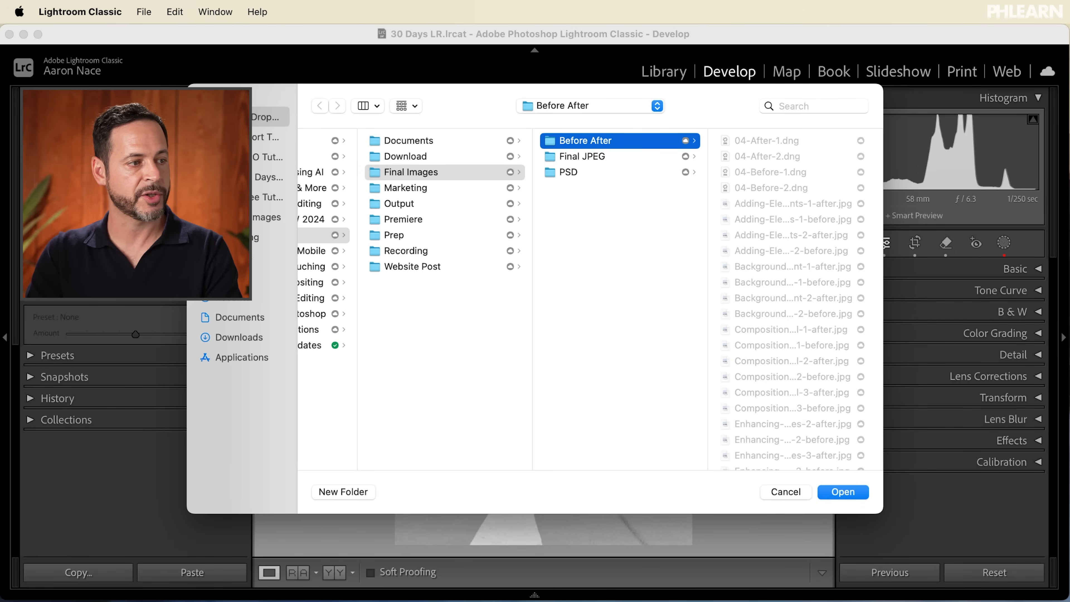
drag(430, 171, 432, 173)
click(854, 497)
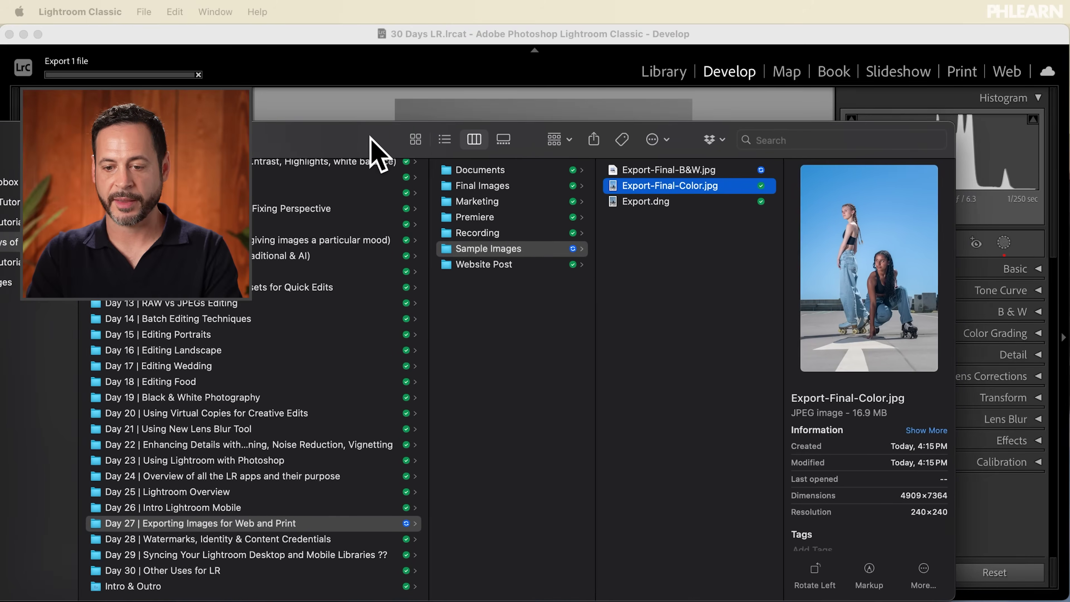
In Finder, check Export-Final-B&W.jpg, Export.dng and Export-Final-Color.jpg, and preview both exported JPEGs.
drag(370, 136, 416, 110)
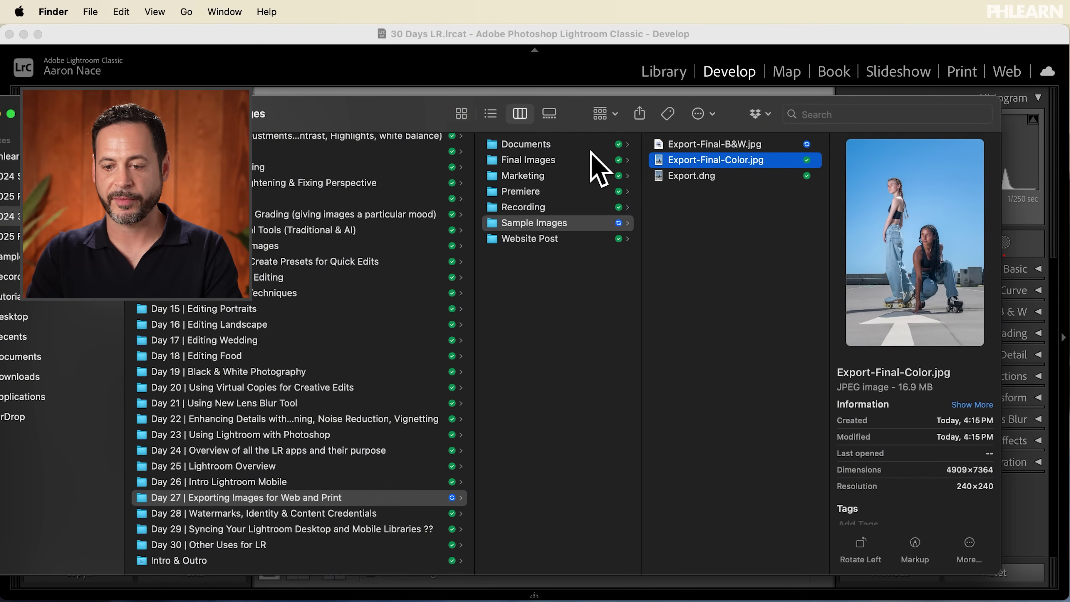
click(758, 143)
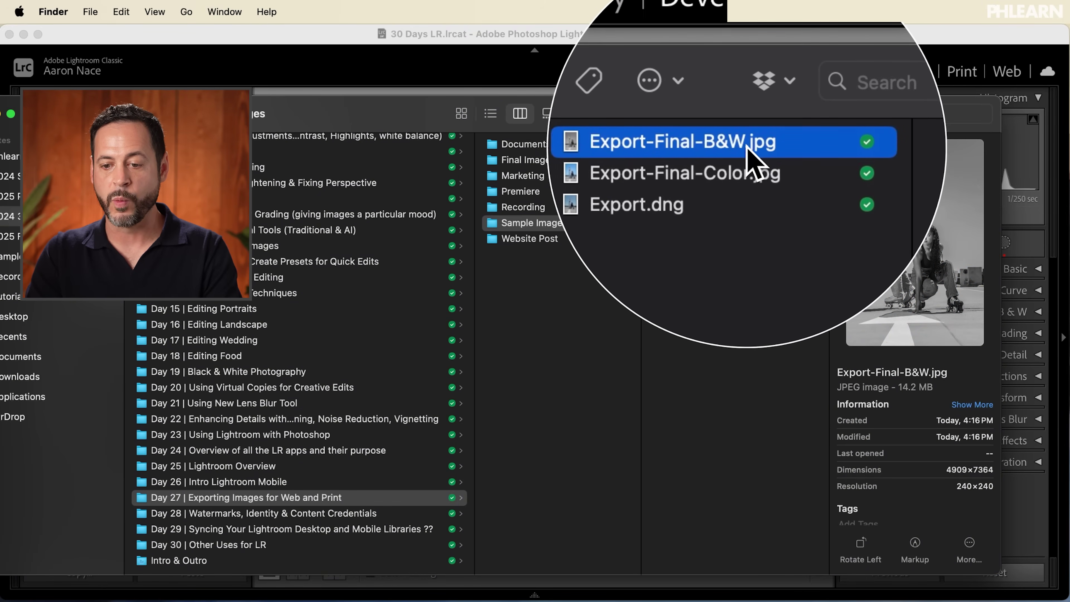
click(718, 177)
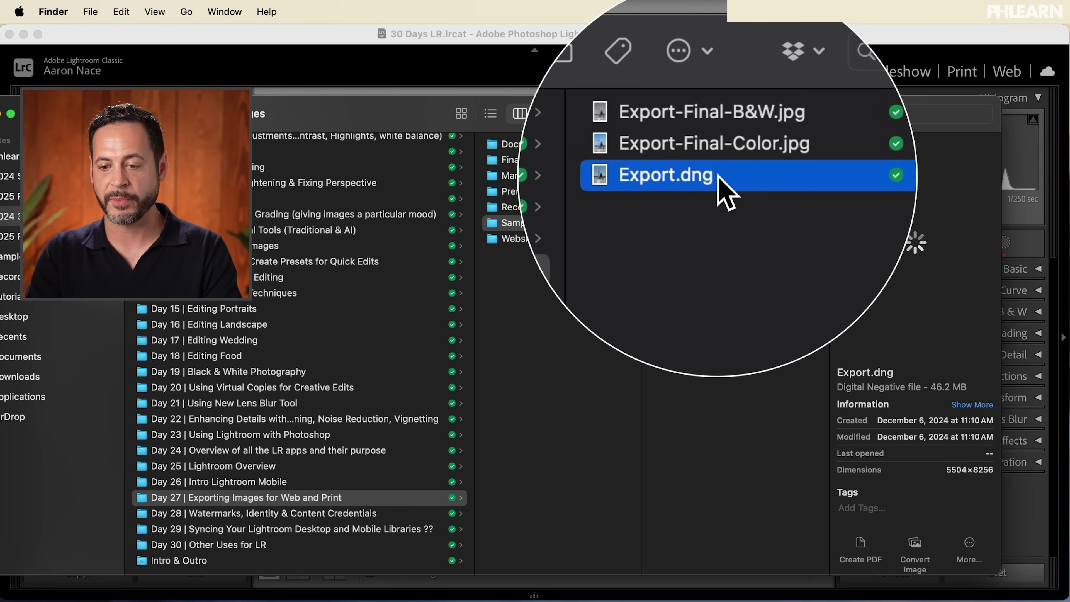
click(730, 164)
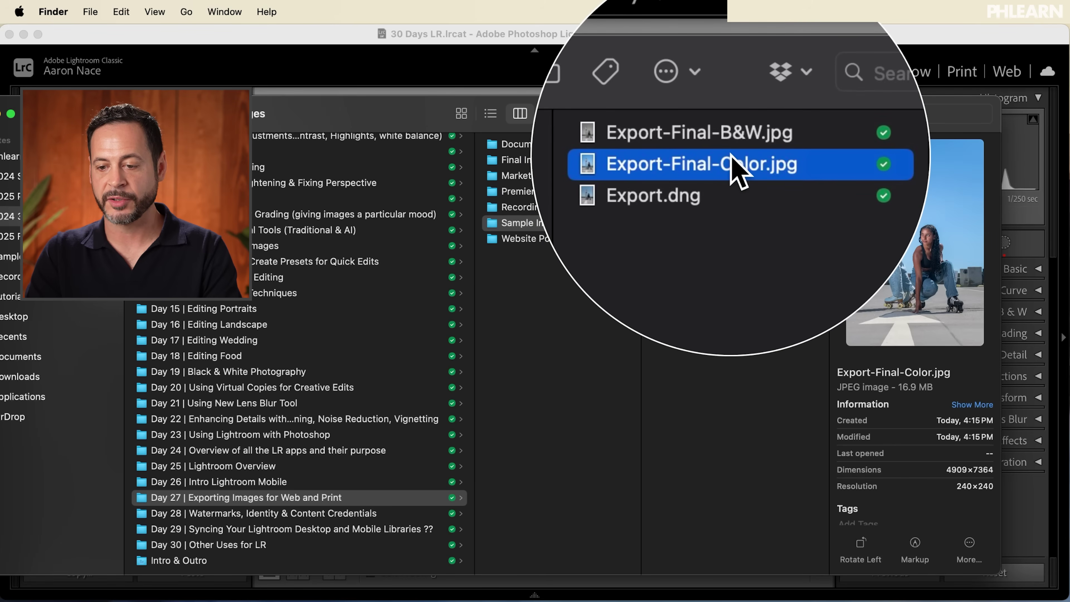
key(space)
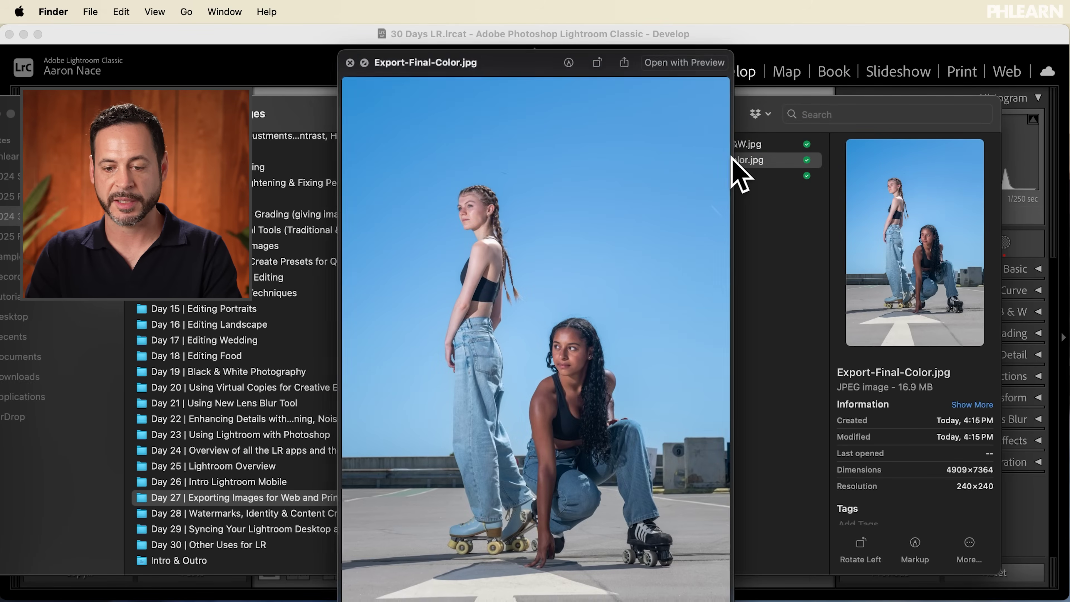
key(space)
click(734, 146)
key(space)
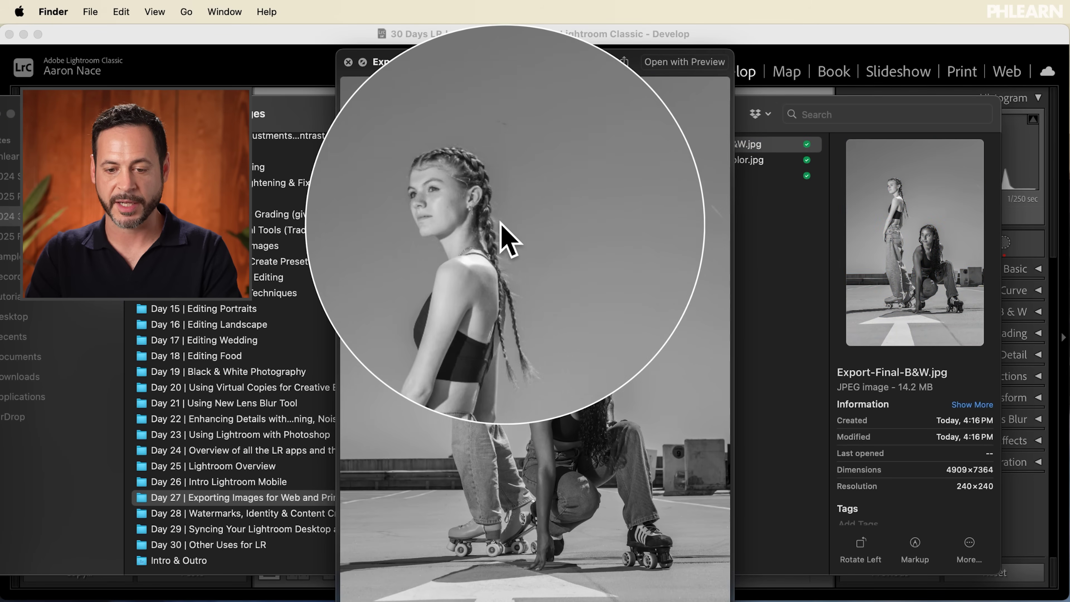
key(space)
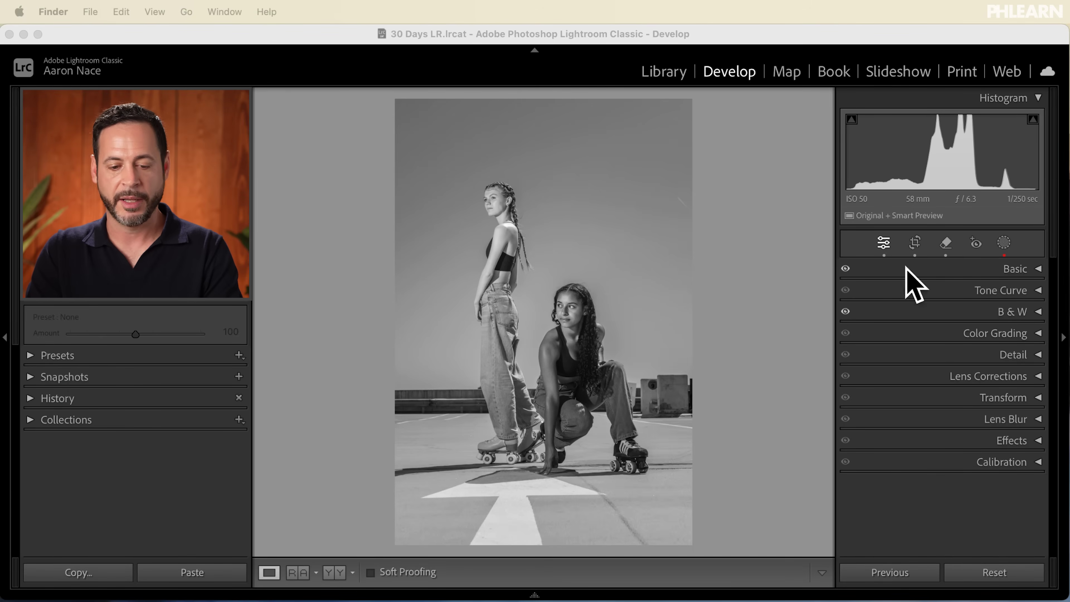
Restore the color version from the Select Variation 3 history state and set up a new export with the custom text PROOF.
click(31, 398)
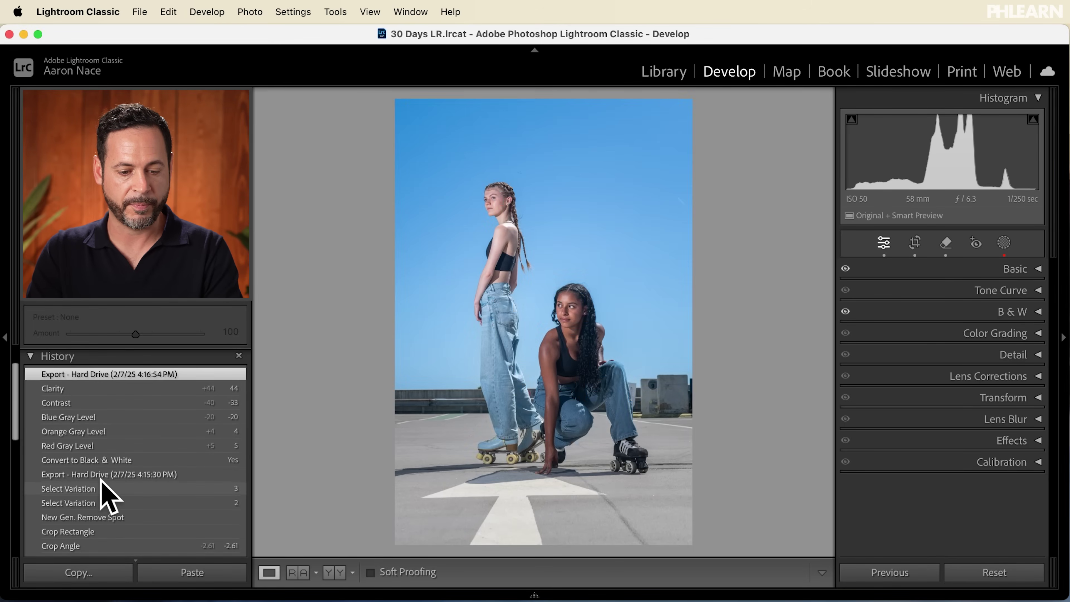
click(101, 487)
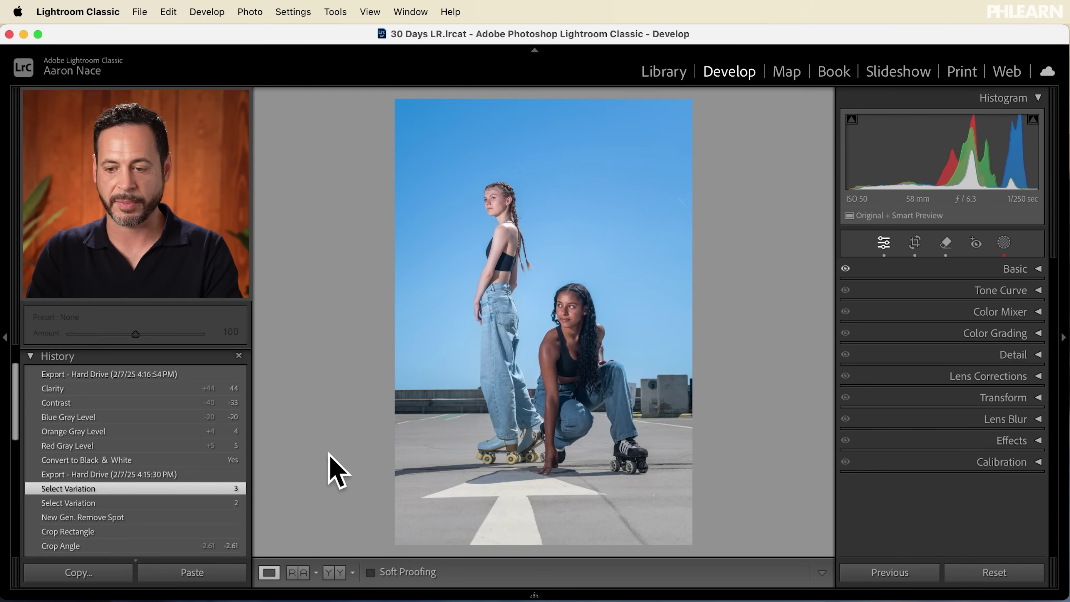
click(140, 12)
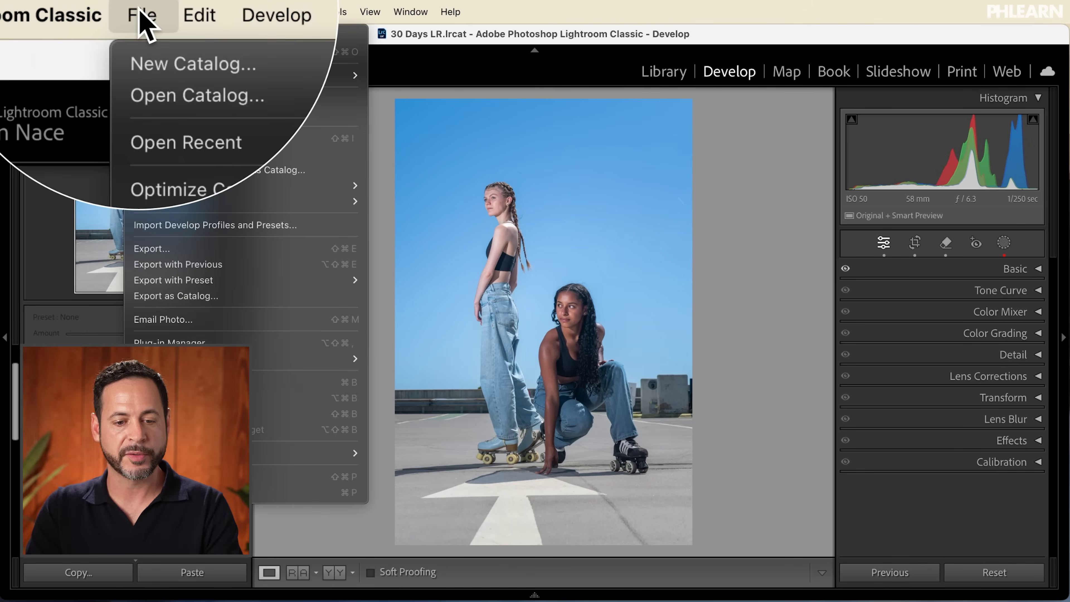
click(177, 248)
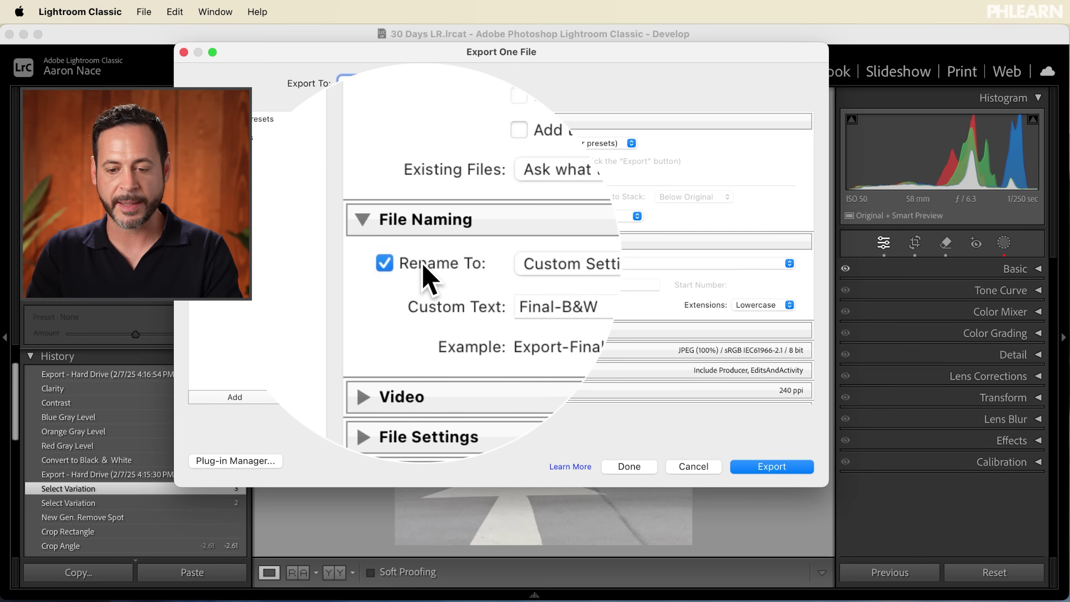
click(535, 285)
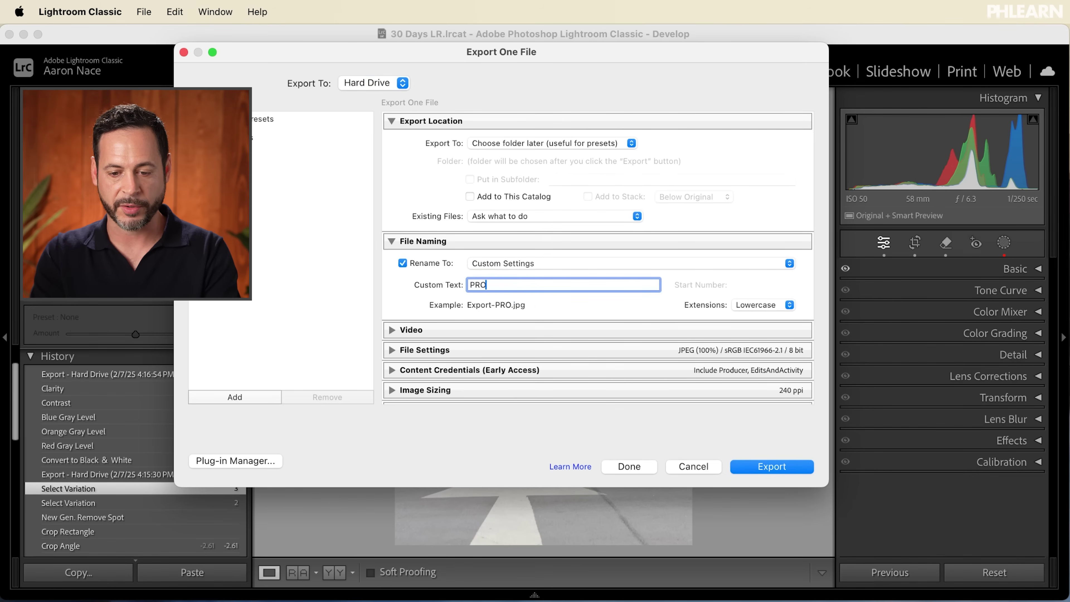
text(PROOF)
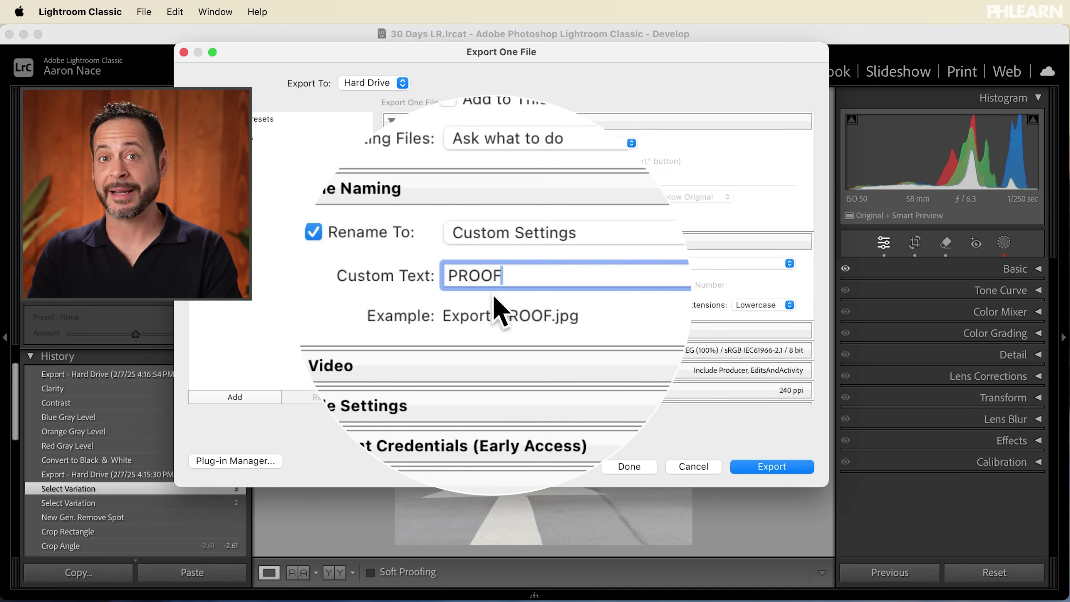
Resize the exported proof to fit a long edge of 800 pixels.
scroll(497, 305, down, 3)
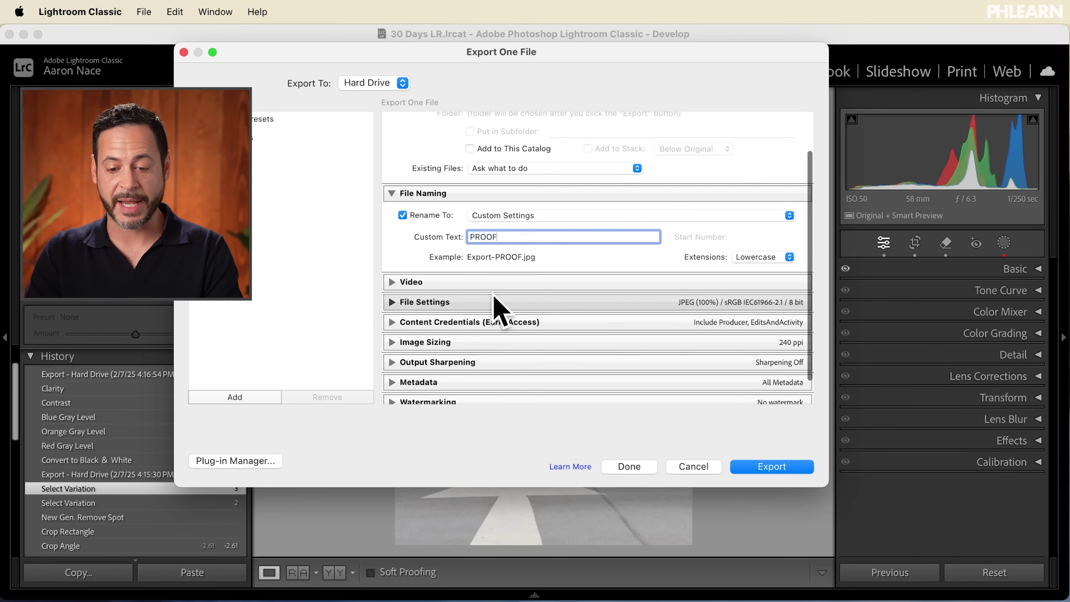
click(394, 344)
scroll(396, 348, down, 3)
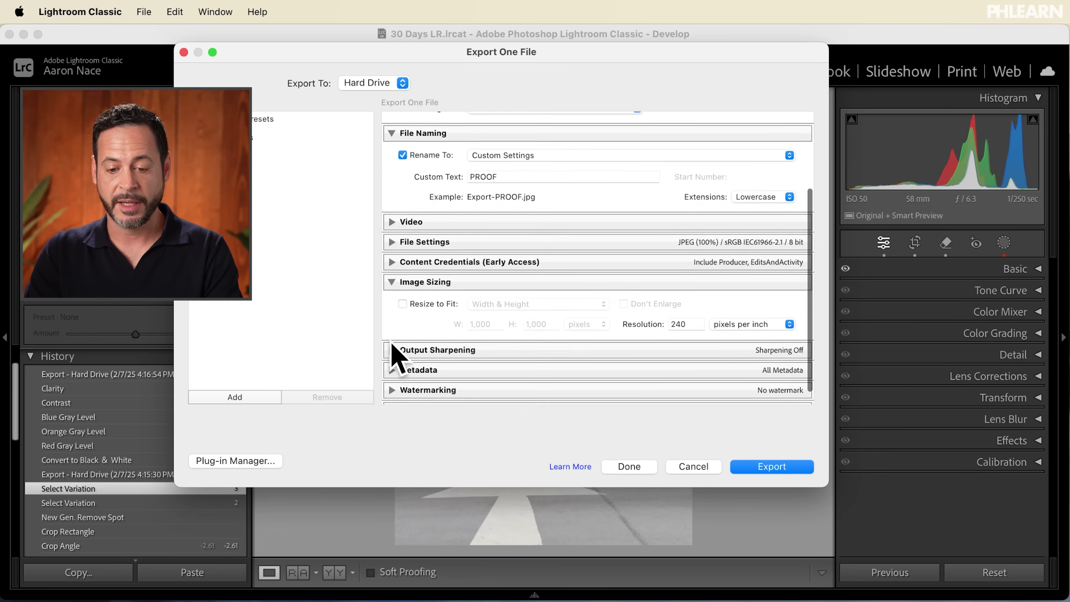
click(402, 288)
click(519, 288)
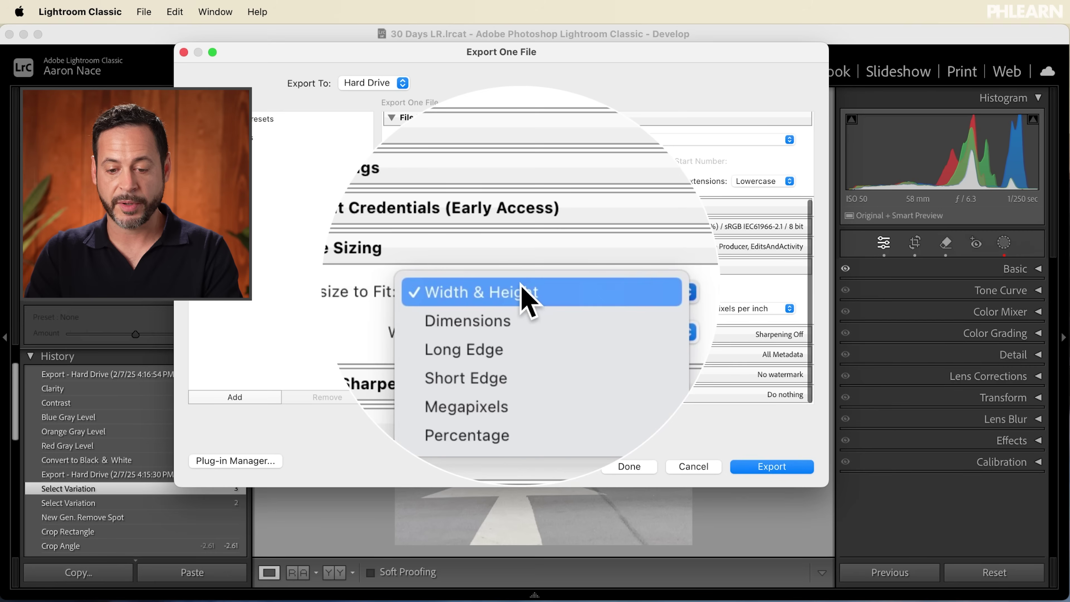
click(521, 329)
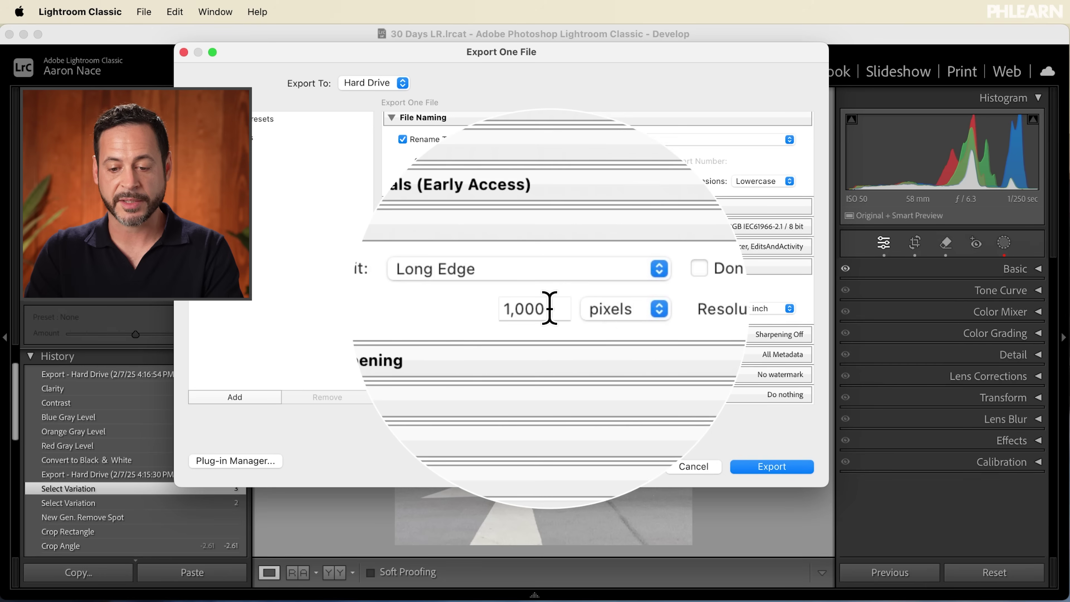
click(549, 308)
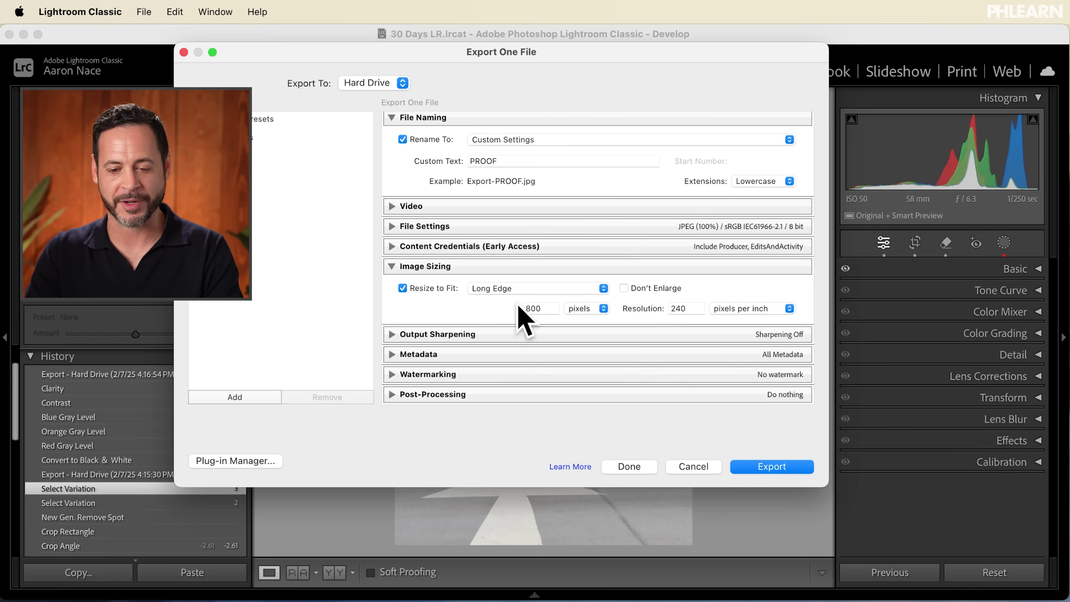
Enable a watermark for the proof export and open the Watermark Editor.
click(393, 374)
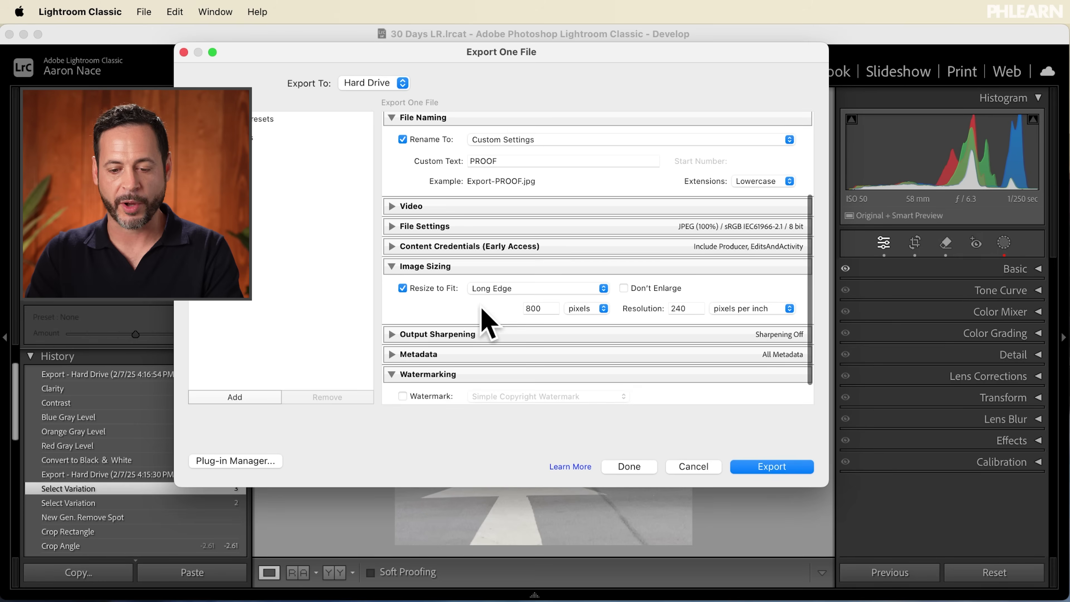
scroll(499, 305, down, 2)
click(414, 370)
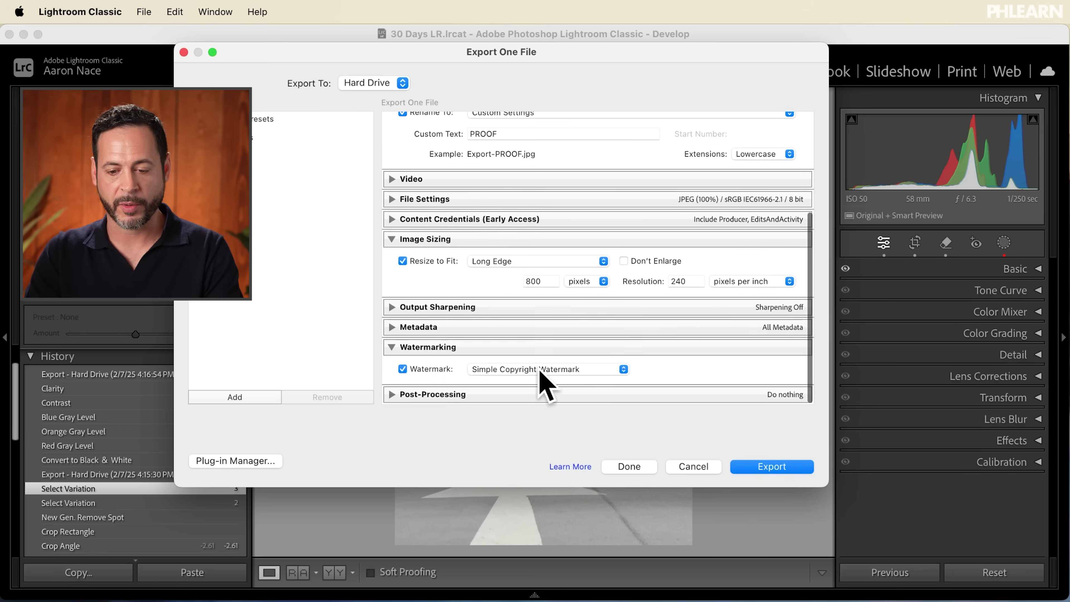
click(547, 369)
click(563, 369)
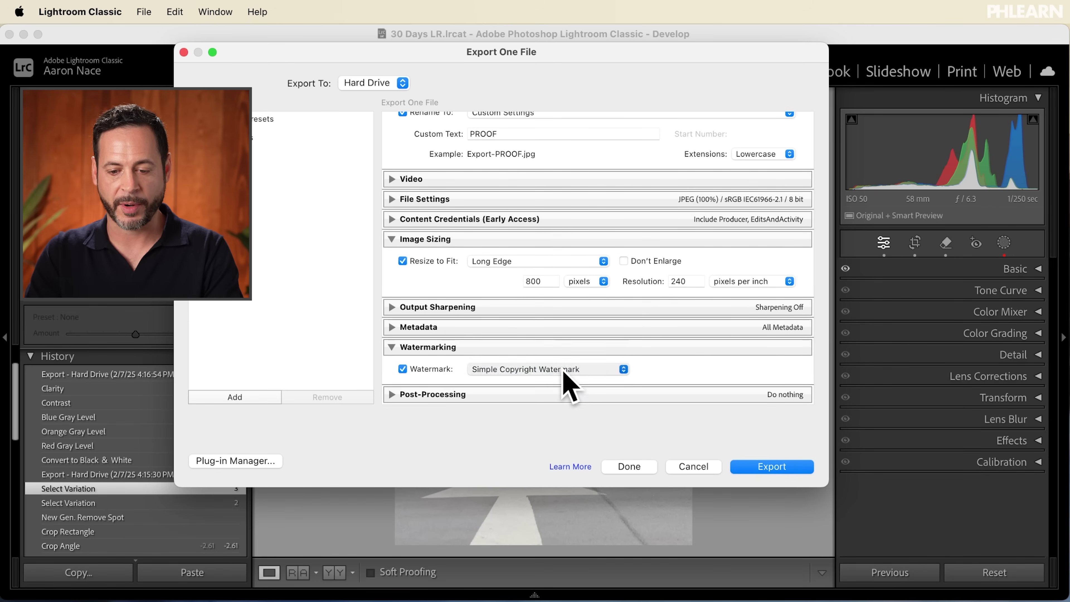
click(562, 369)
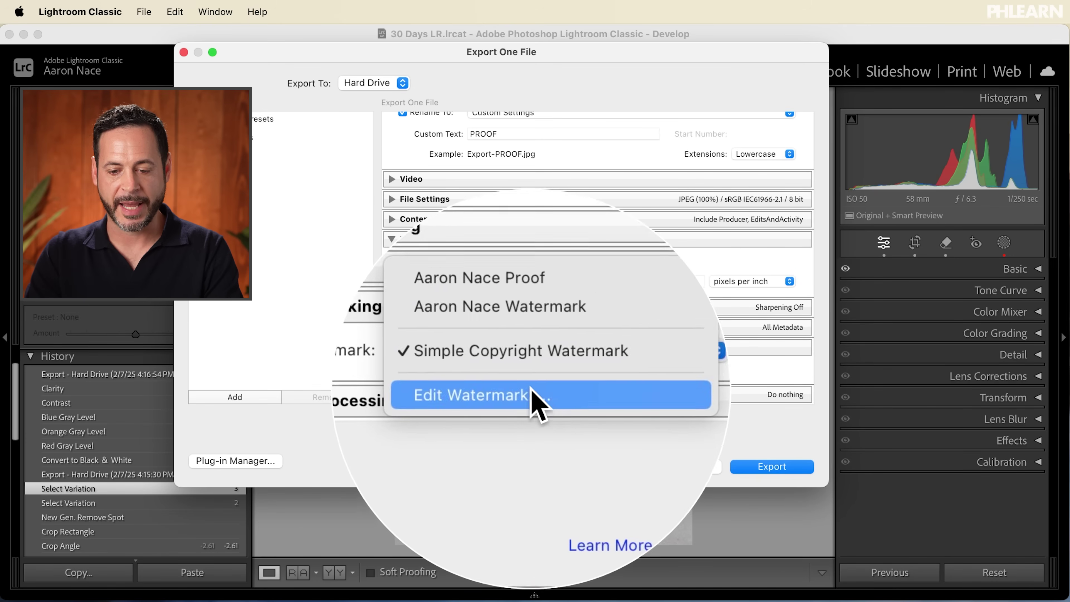
click(530, 389)
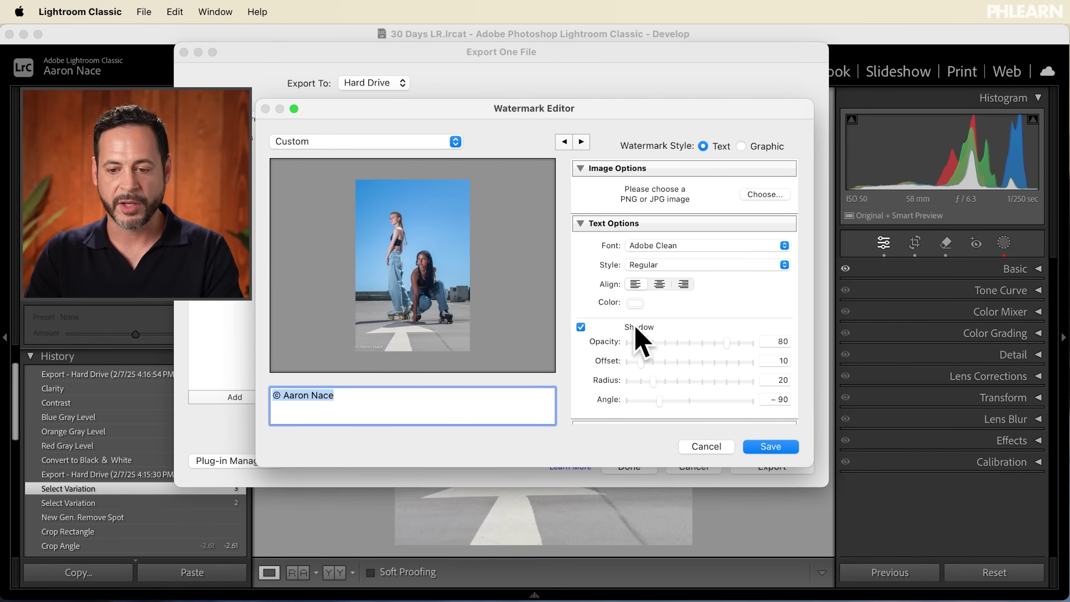
Enlarge the text watermark to a proportional size of 42 and lower its opacity to 29.
scroll(674, 306, down, 5)
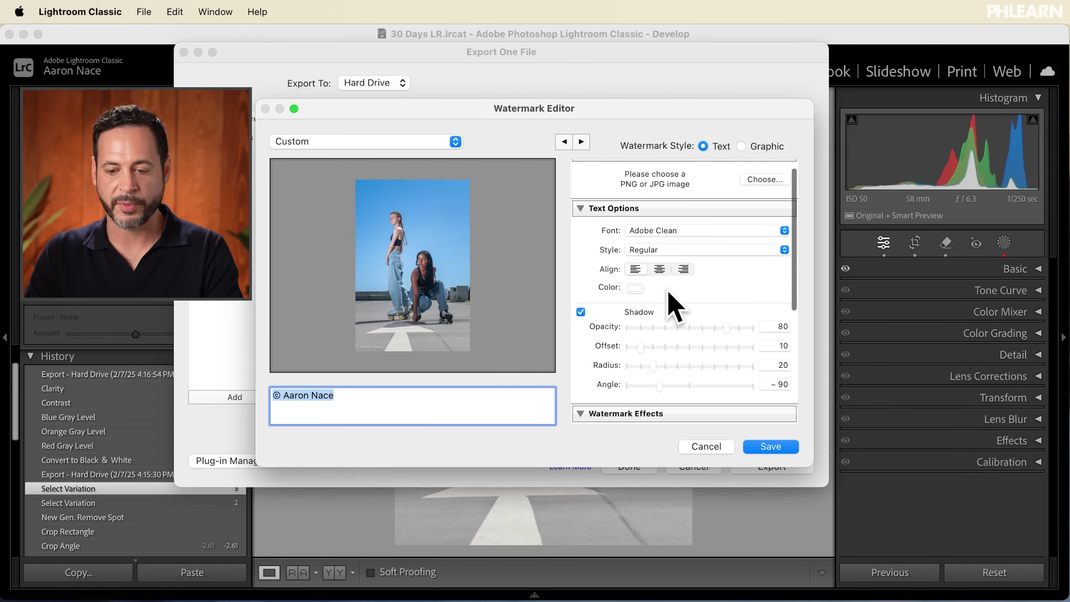
scroll(674, 306, down, 1)
drag(639, 308, 663, 309)
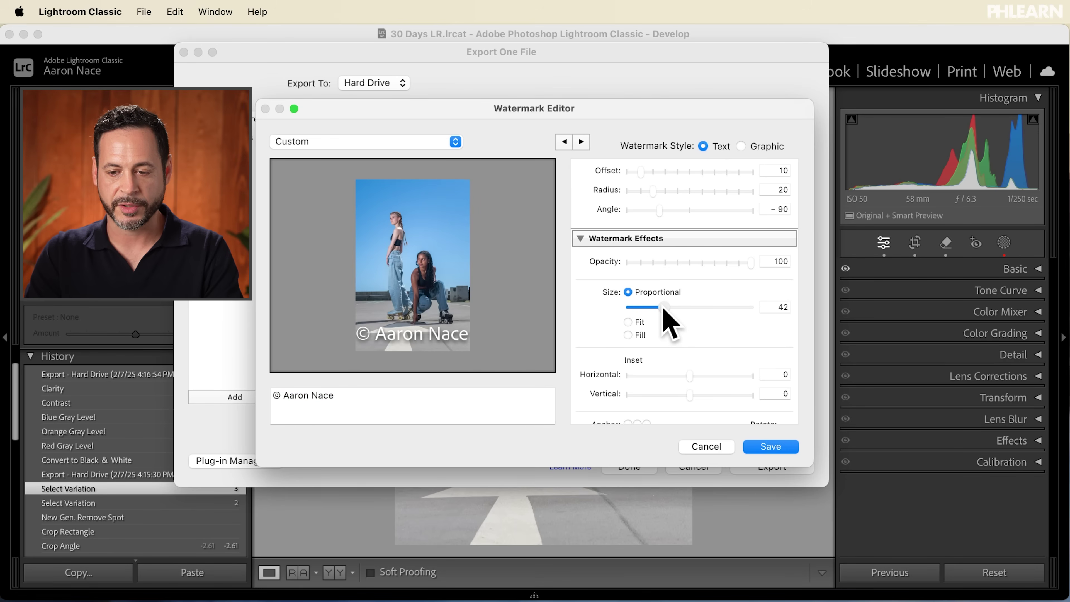
drag(751, 263, 659, 262)
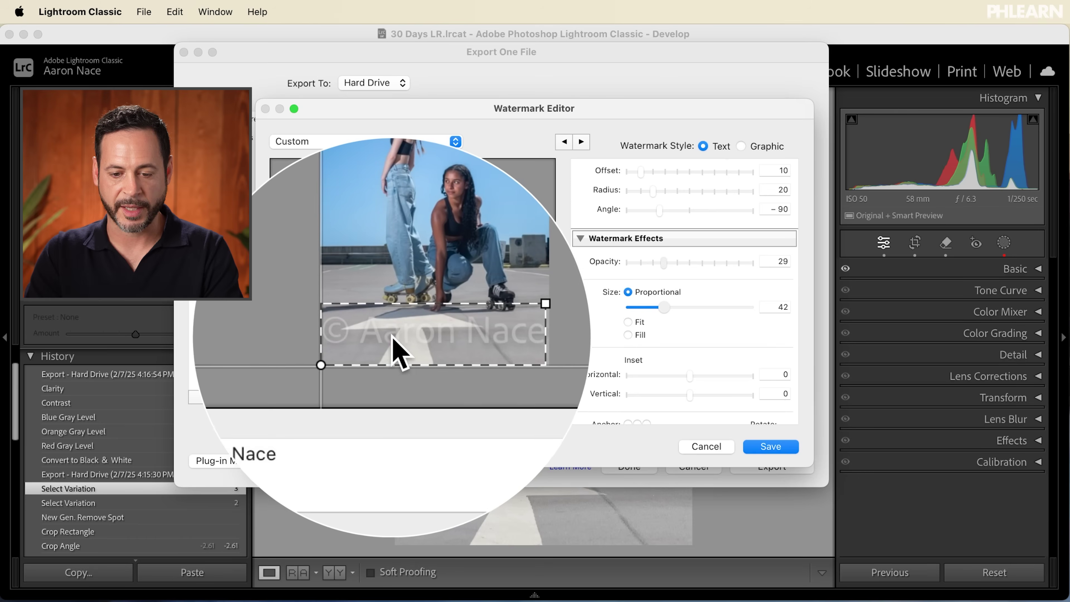
Save the watermark as a preset named with the photographer's first name plus "Large", and export the proof to the Sample Images folder.
click(769, 448)
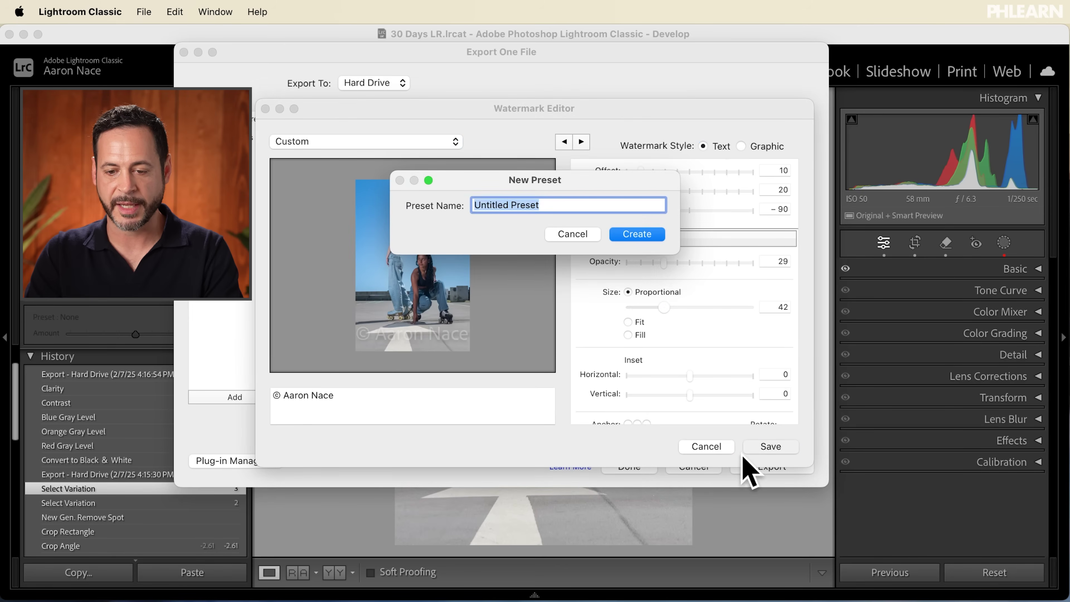
text(Aaron Large)
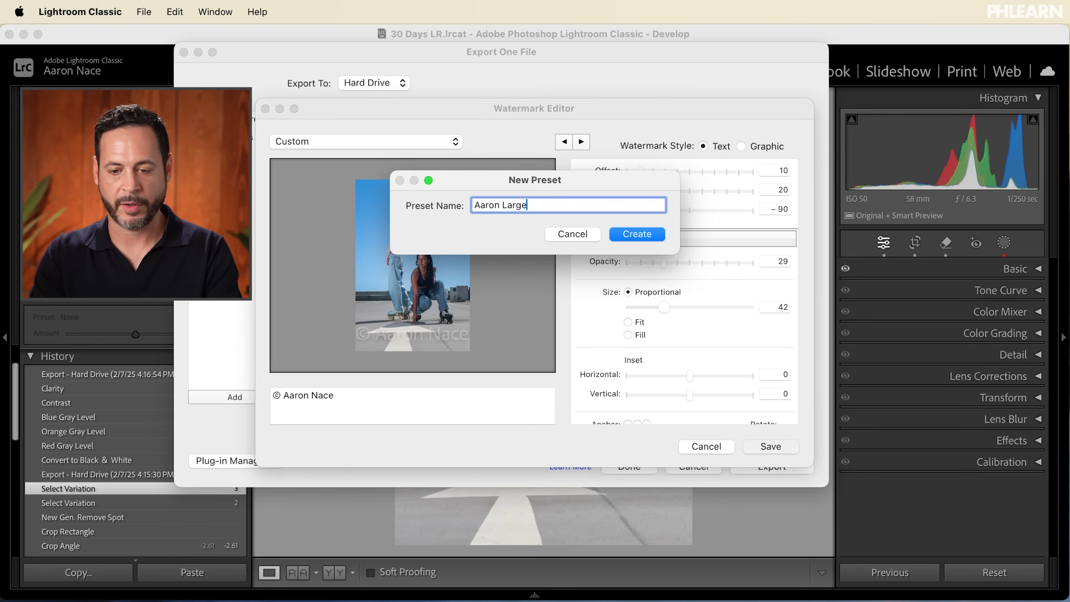
key(Return)
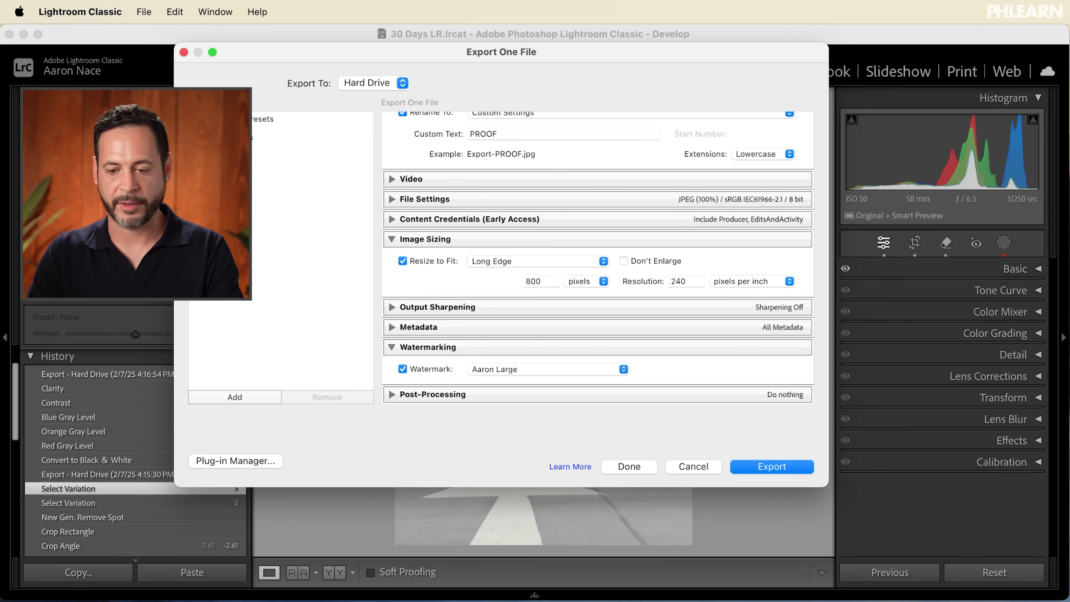
click(771, 466)
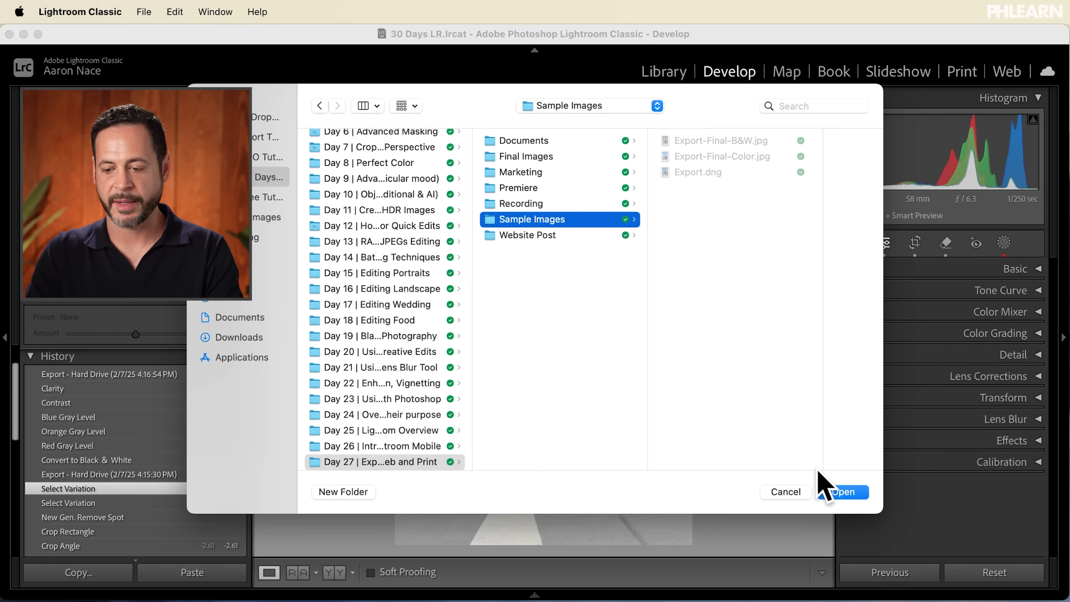
click(840, 491)
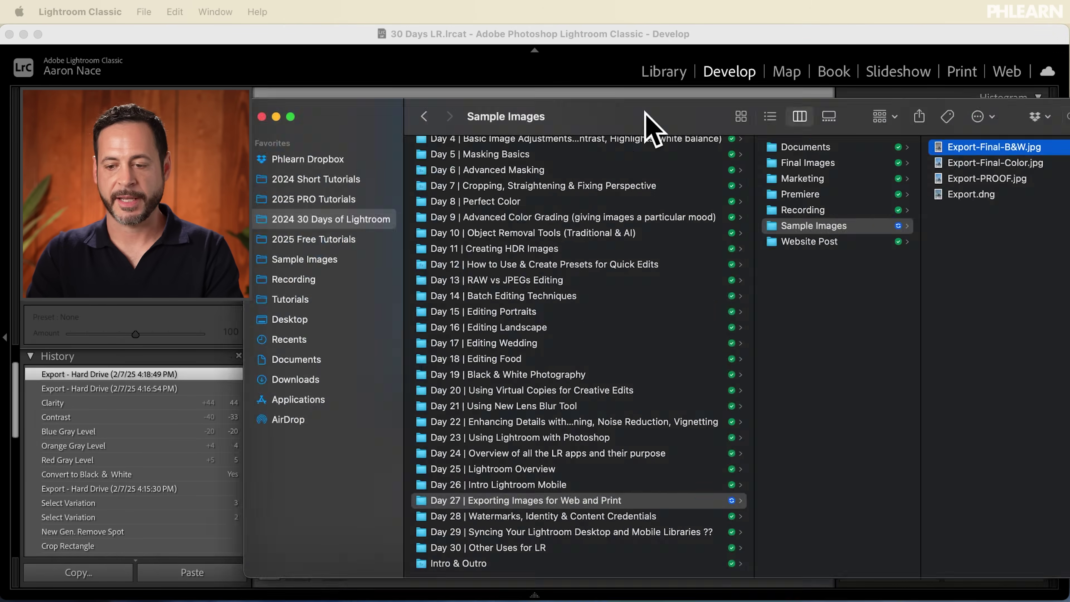
In Finder, check the dimensions of Export-PROOF.jpg and preview the watermarked image at a larger size.
drag(645, 131, 149, 220)
click(482, 271)
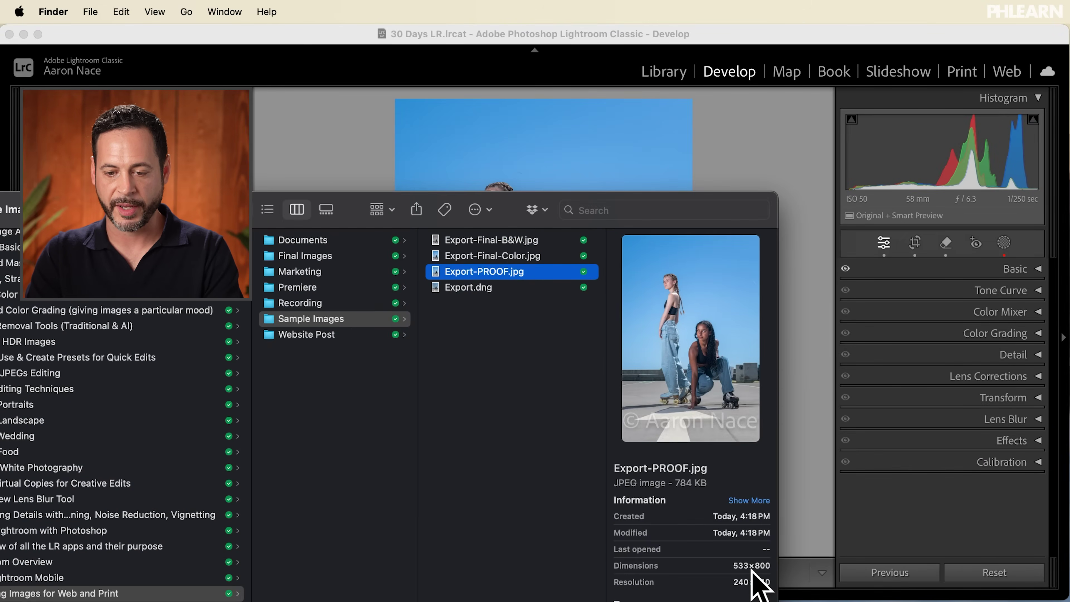
key(space)
drag(499, 64, 524, 42)
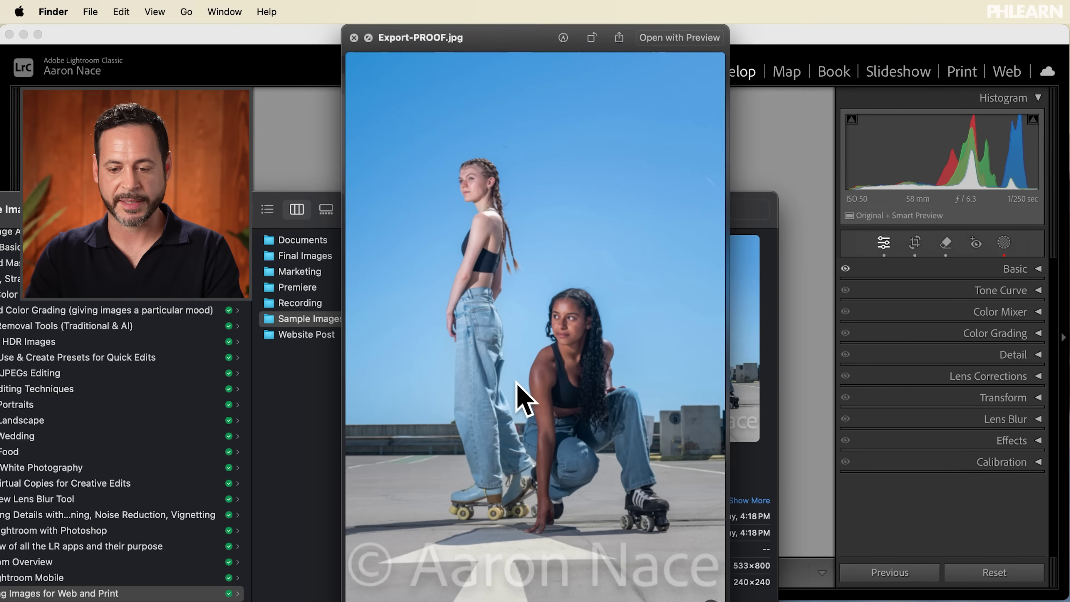
key(space)
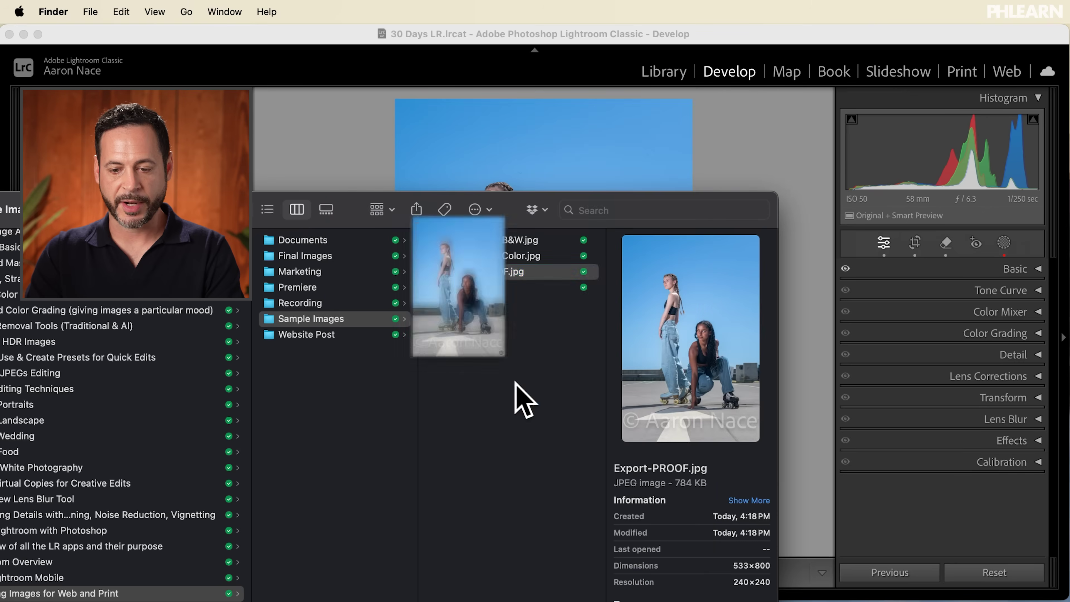
Compare the file details of Export-Final-Color.jpg, Export-PROOF.jpg and Export-Final-B&W.jpg, close the Finder window and return to Lightroom Classic.
click(505, 255)
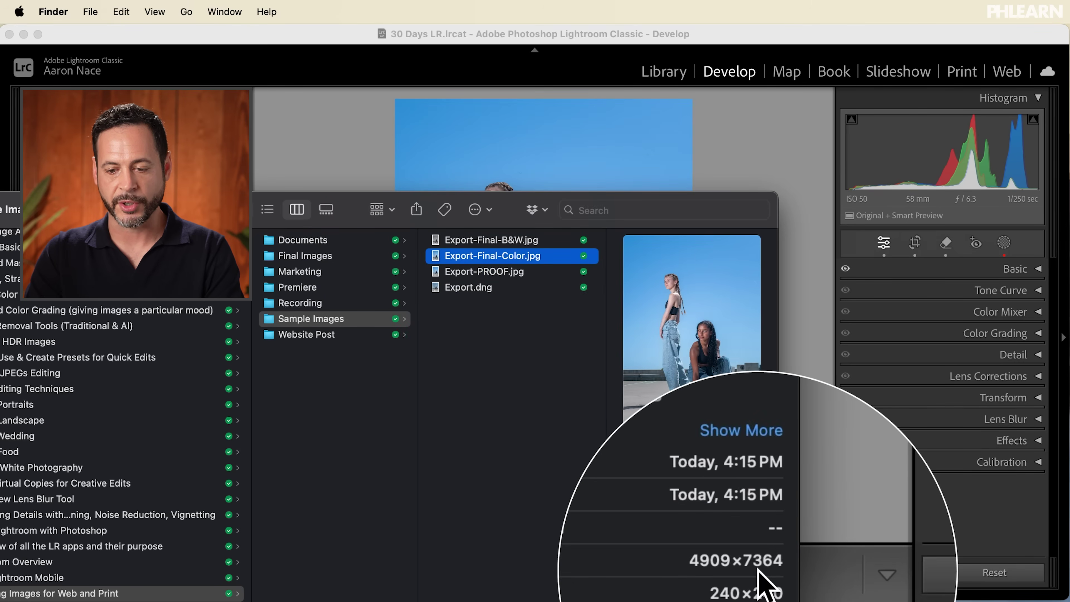
click(479, 273)
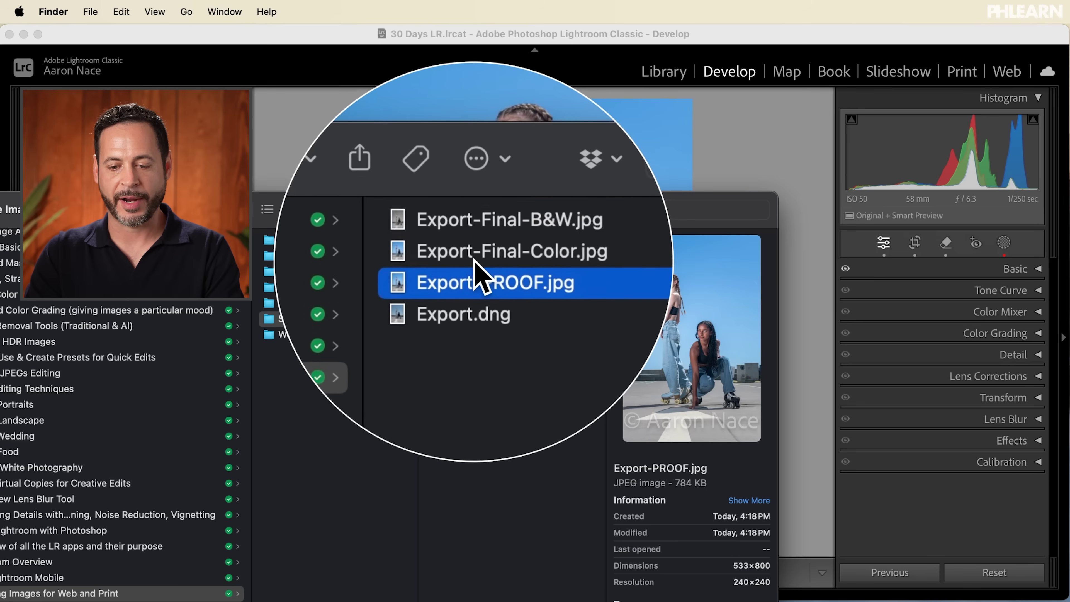
click(472, 256)
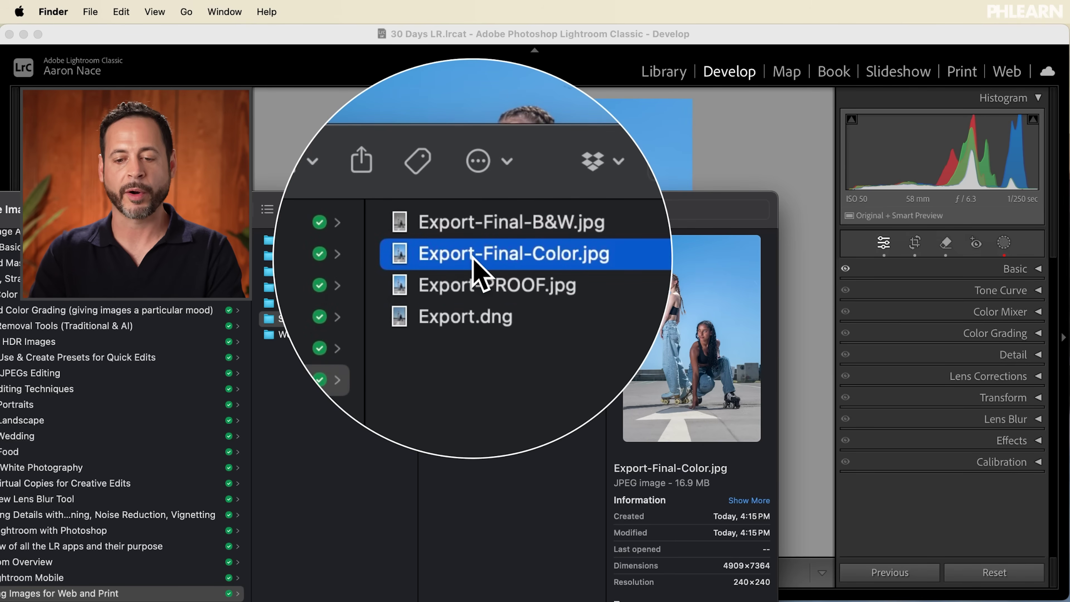
click(468, 238)
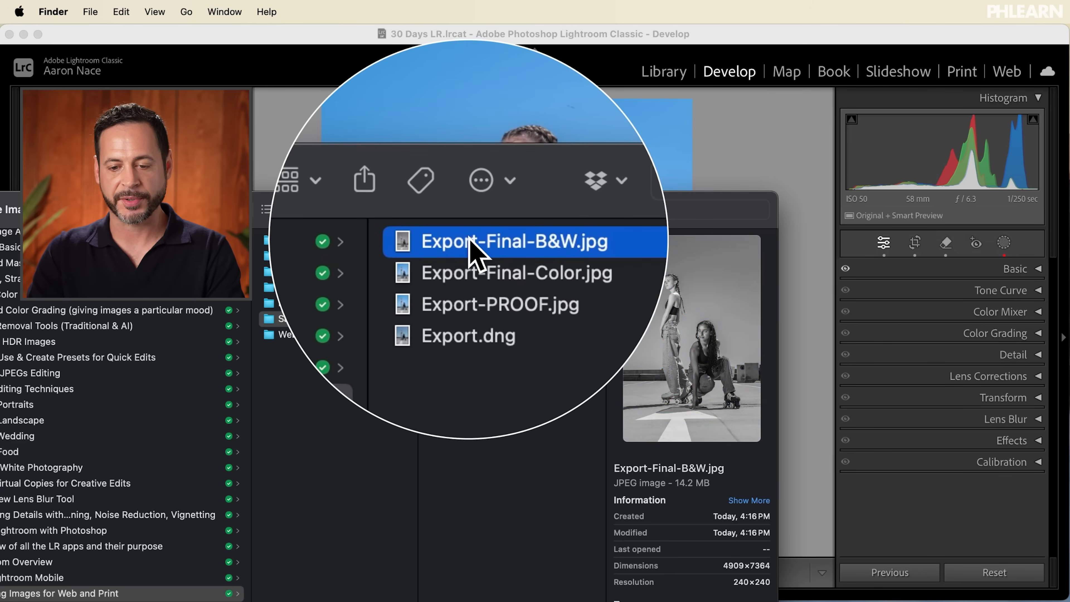
key(super+w)
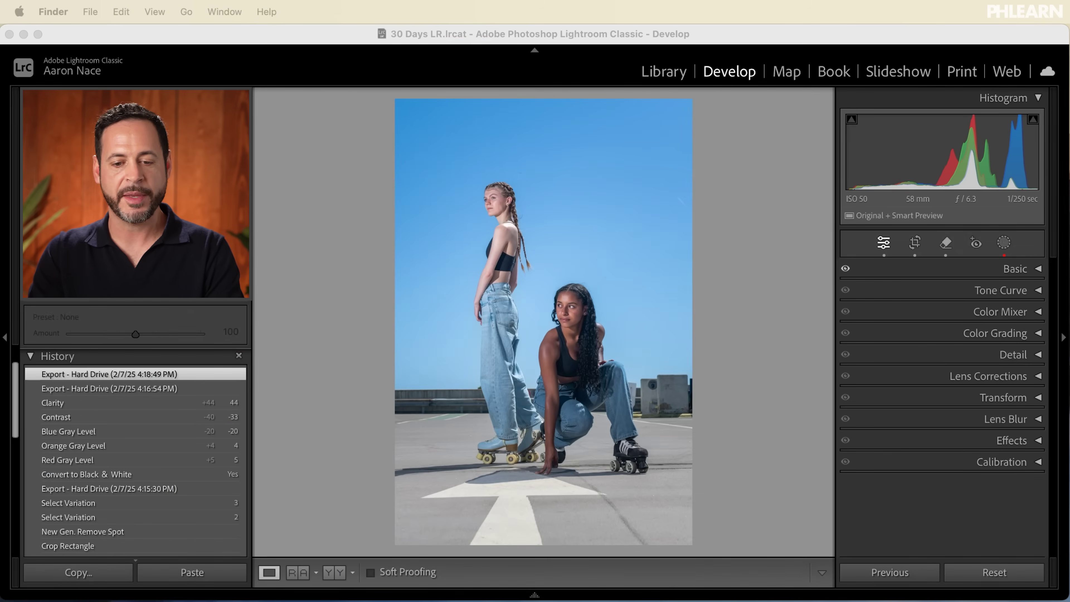
click(792, 270)
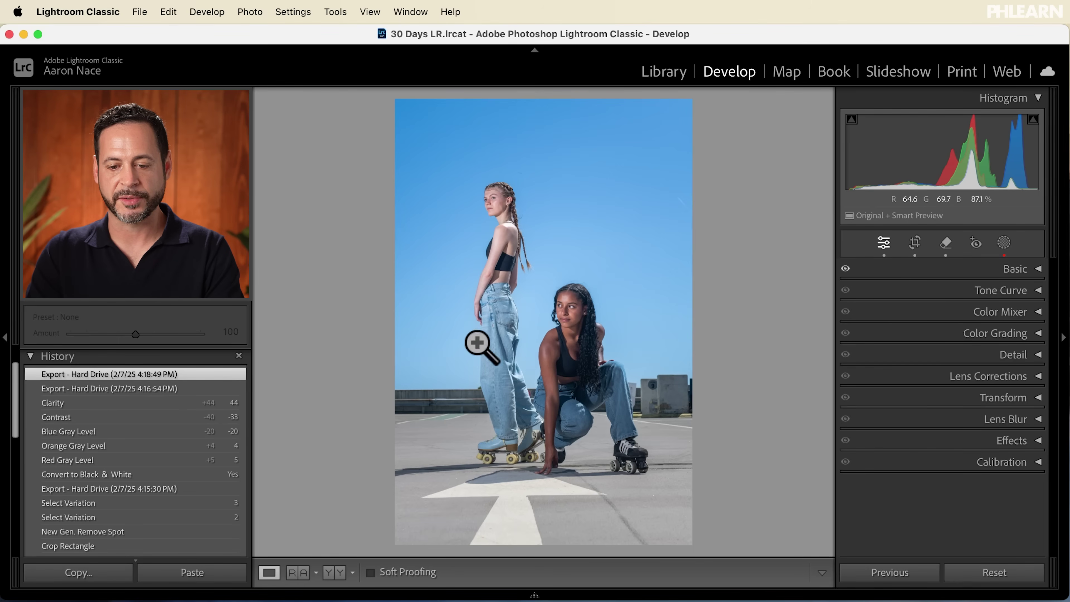